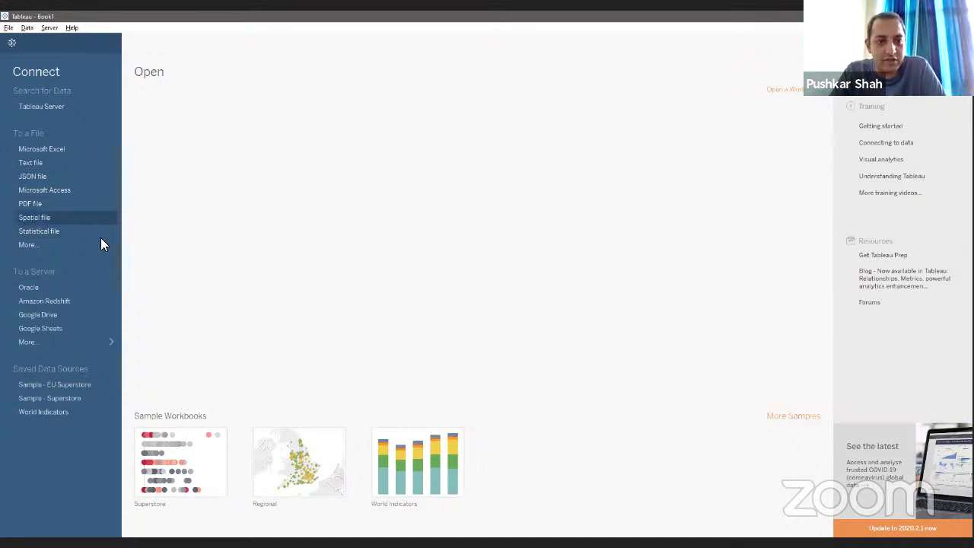
Step: Expand the To a Server list to show every server connector, from Actian Matrix to ODBC/JDBC
{"action": "left_click", "coordinate": [87, 343]}
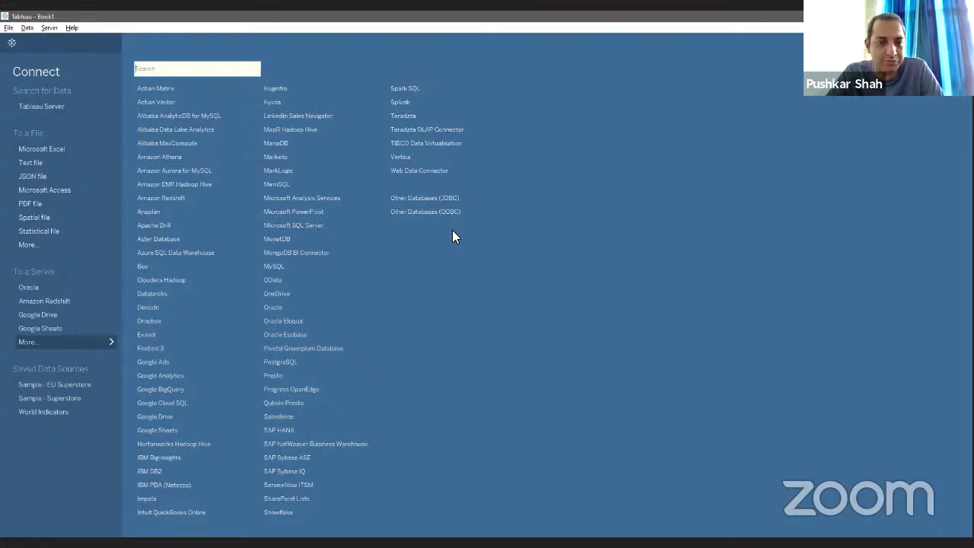
Step: Collapse the server connector list to get back to the start page's sample workbooks
{"action": "left_click", "coordinate": [93, 340]}
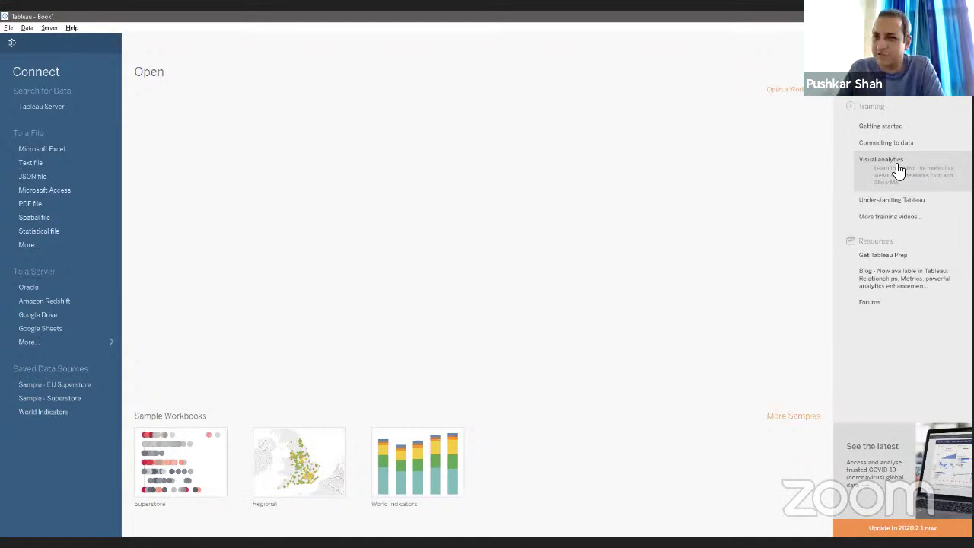
Step: Connect to the Sample - Superstore Excel workbook, exposing its Orders, People and Returns sheets
{"action": "left_click", "coordinate": [46, 153]}
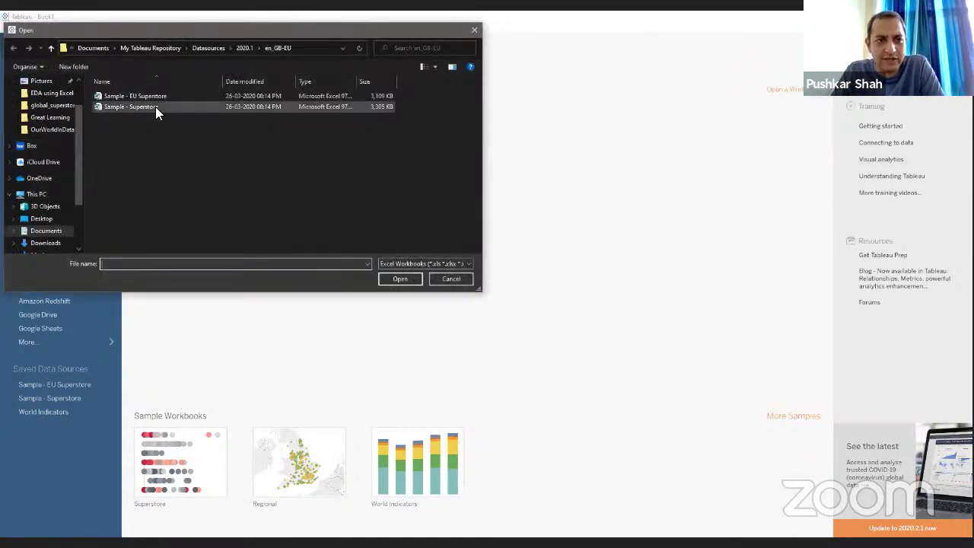
{"action": "left_click", "coordinate": [155, 108]}
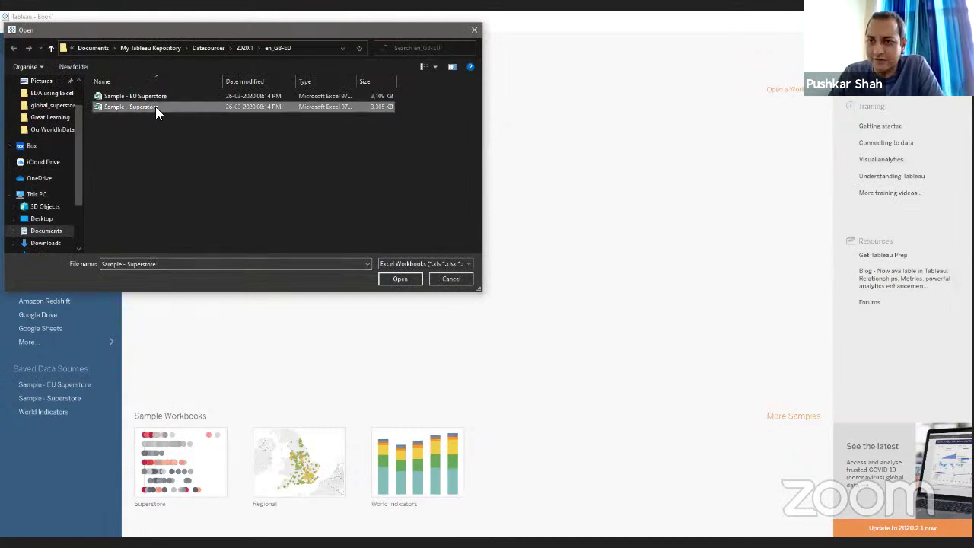
{"action": "left_click", "coordinate": [397, 278]}
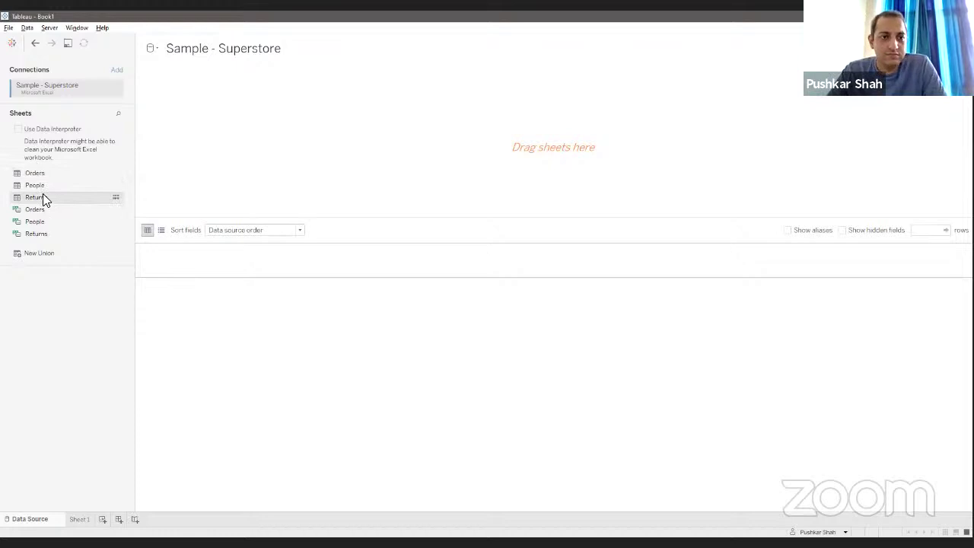
{"action": "left_click", "coordinate": [43, 197]}
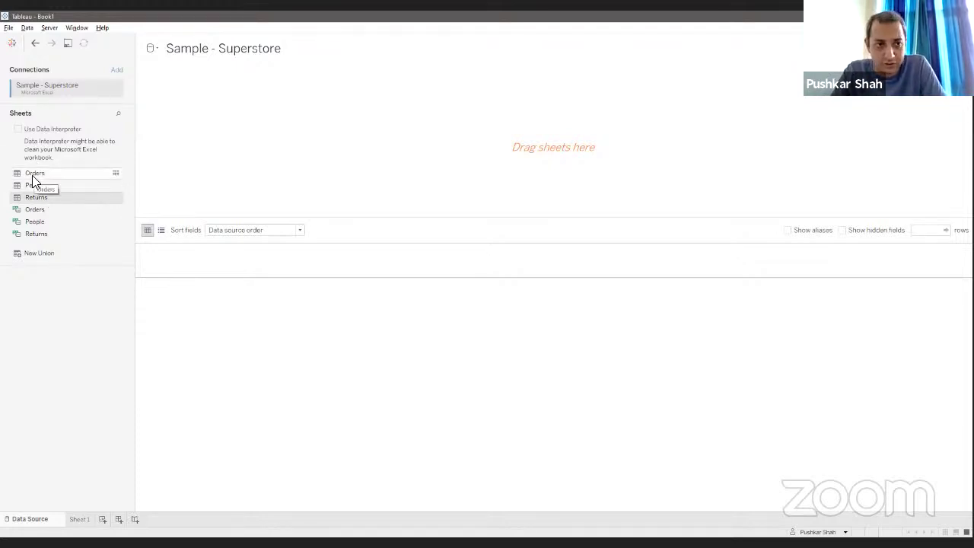
Step: Add the Orders sheet to the canvas and set the preview row limit to 1000000
{"action": "left_click_drag", "start_coordinate": [31, 178], "coordinate": [355, 130]}
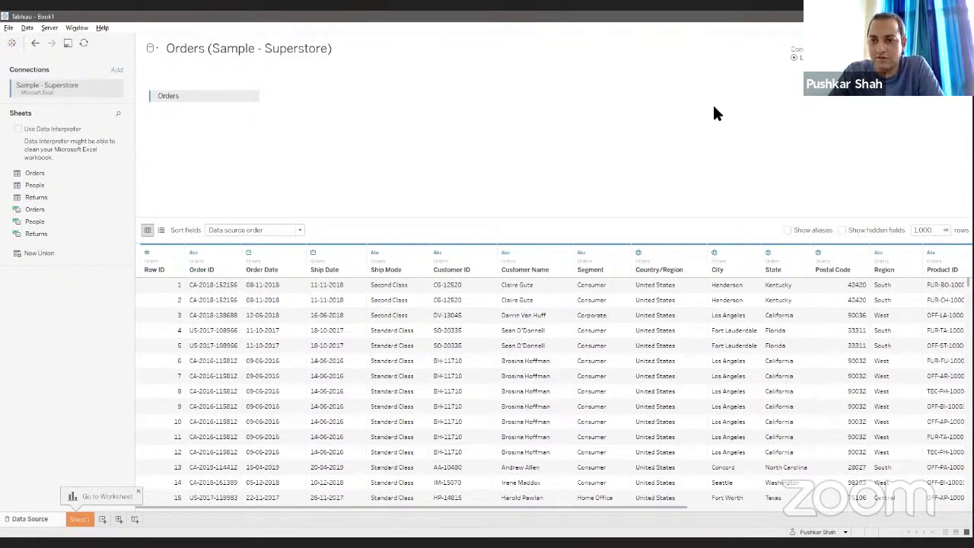
{"action": "left_click", "coordinate": [923, 229]}
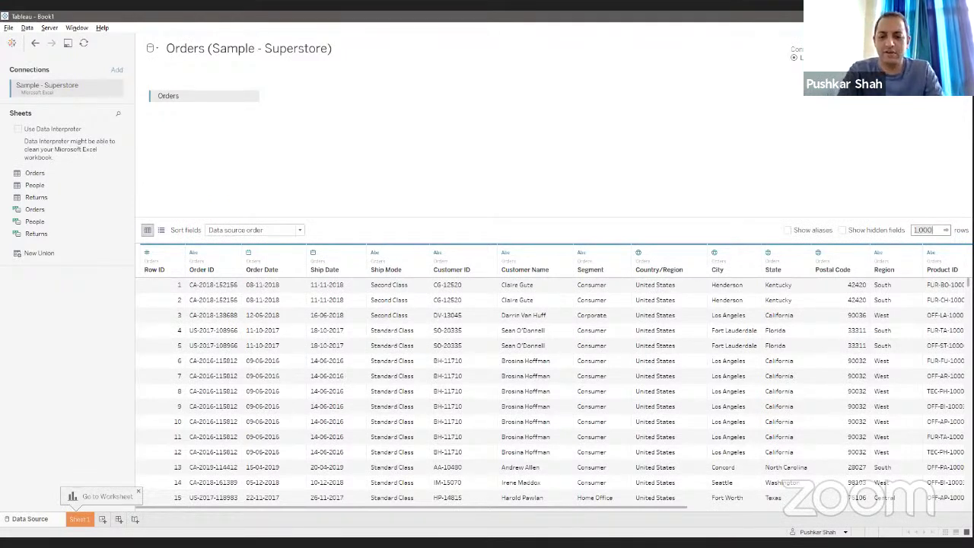
{"action": "type", "text": "1000000"}
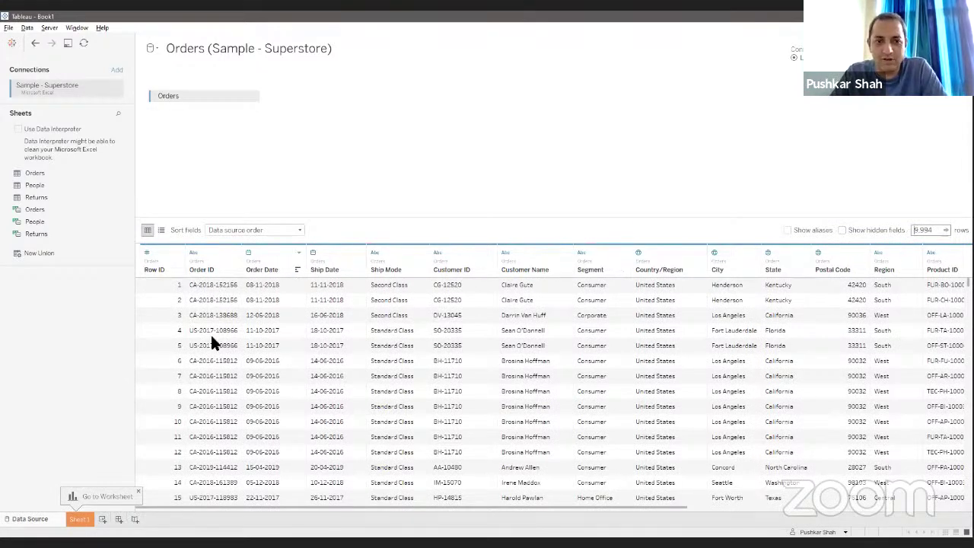
Step: Check the 9,994 loaded Orders rows in the preview, then bring People toward the canvas
{"action": "scroll", "coordinate": [210, 334], "scroll_direction": "down", "scroll_amount": 9}
{"action": "scroll", "coordinate": [210, 334], "scroll_direction": "up", "scroll_amount": 9}
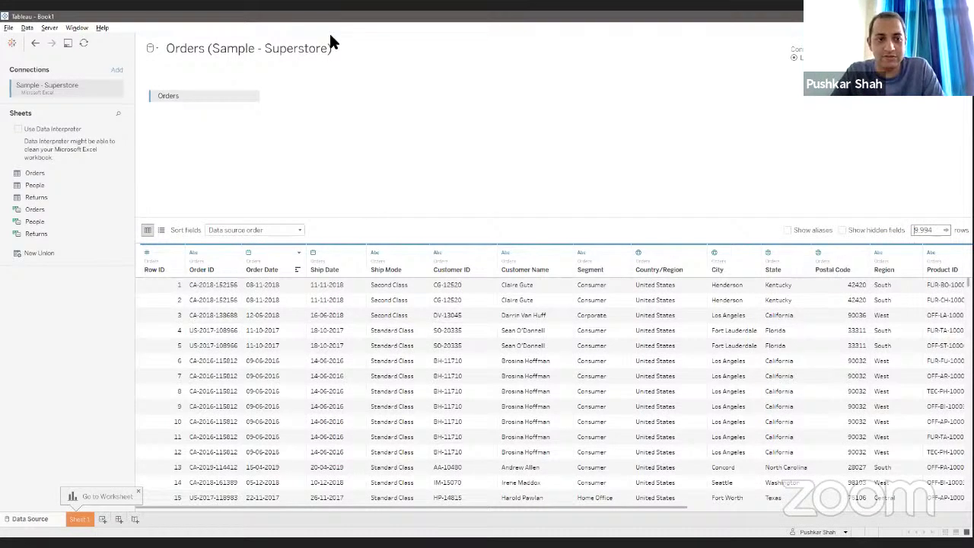
{"action": "left_click_drag", "start_coordinate": [44, 185], "coordinate": [407, 170]}
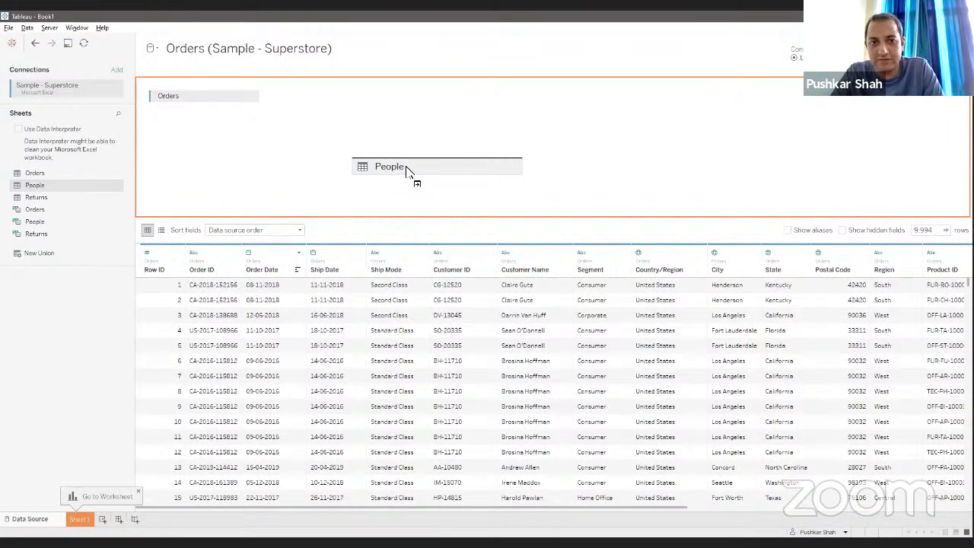
Step: Drop People beside Orders to join them on Region, and open the join settings
{"action": "left_click_drag", "start_coordinate": [407, 169], "coordinate": [386, 167]}
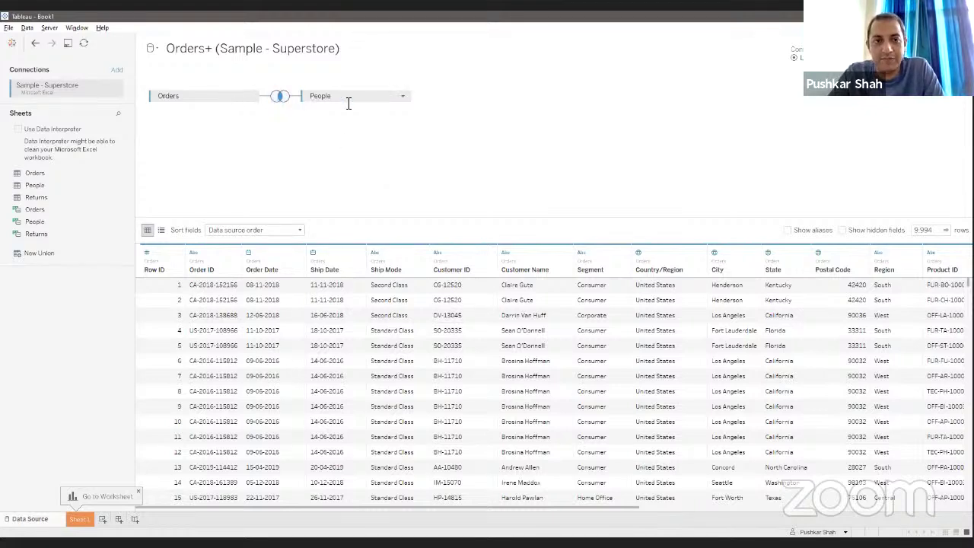
{"action": "left_click", "coordinate": [280, 99]}
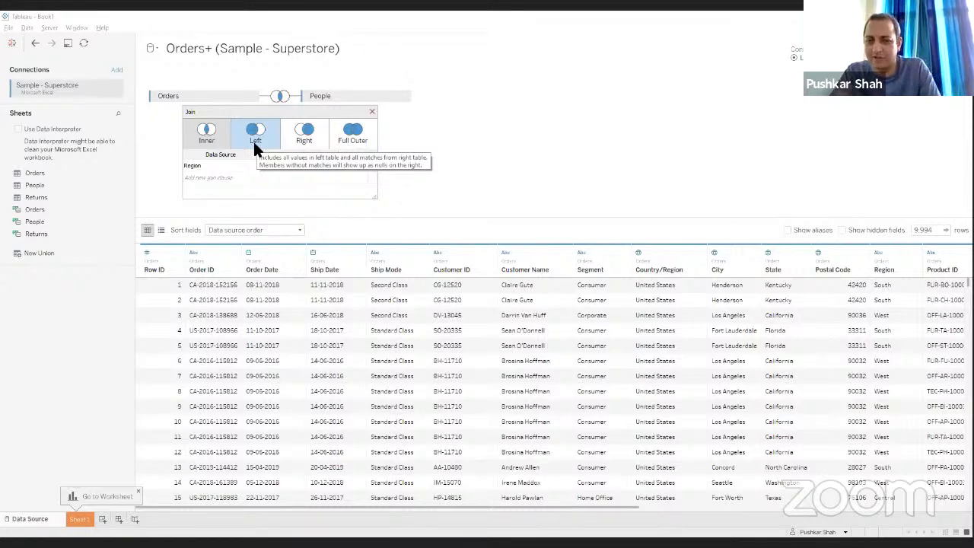
Step: Close the Join dialog, keeping the Orders–People join on Region
{"action": "left_click", "coordinate": [373, 112]}
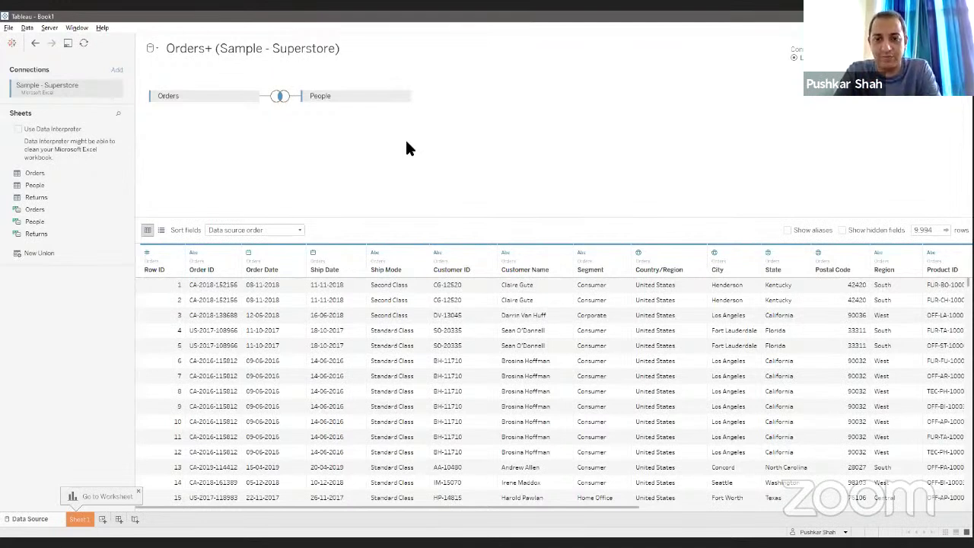
Step: Switch to the empty Sheet 1 worksheet with Orders and People fields listed
{"action": "left_click", "coordinate": [76, 520]}
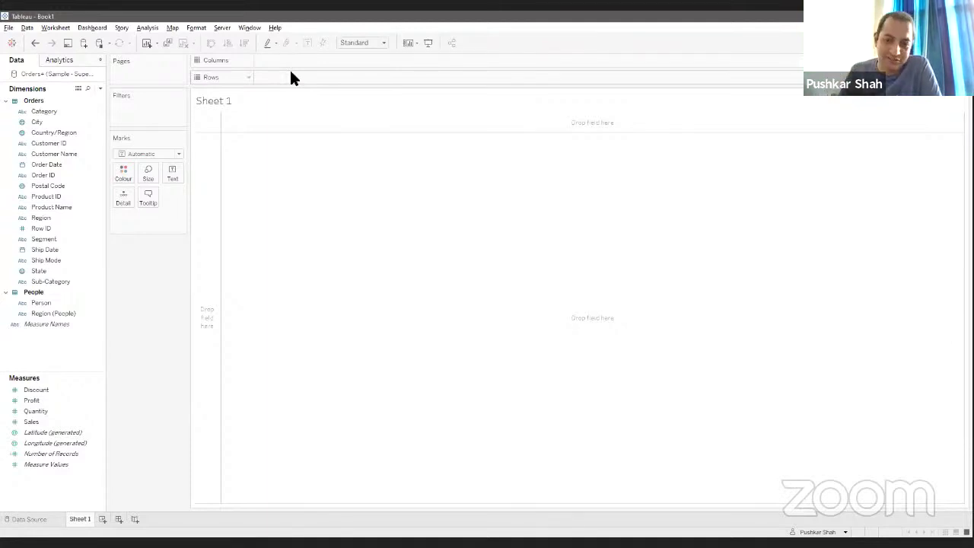
{"action": "left_click", "coordinate": [12, 44]}
{"action": "left_click", "coordinate": [76, 341]}
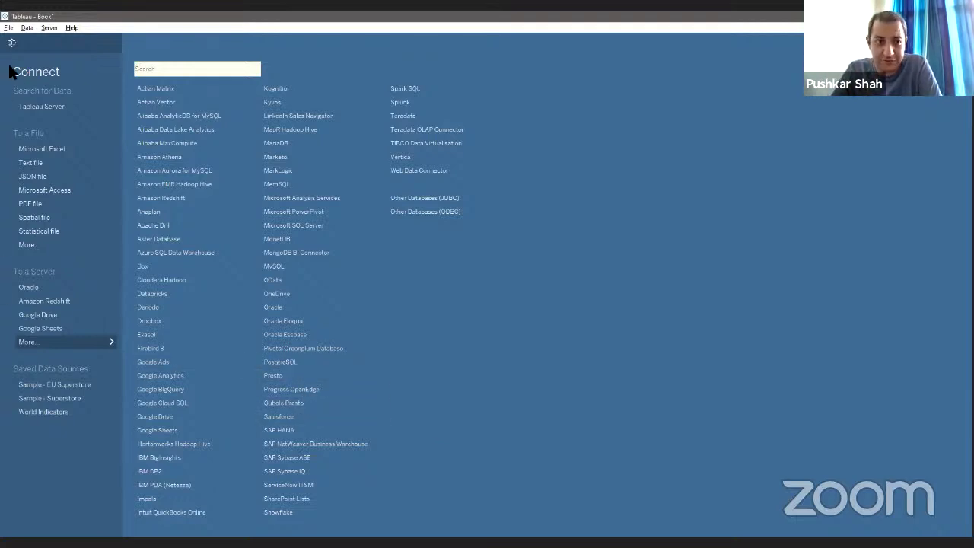
{"action": "left_click", "coordinate": [11, 43]}
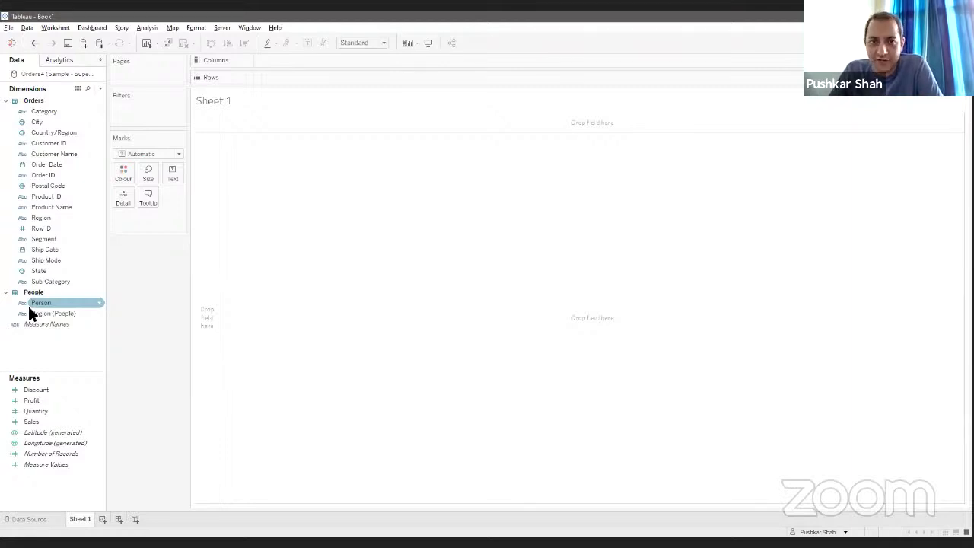
Step: Put Category on Columns and SUM(Sales) on Rows, showing Technology highest at 836,154
{"action": "double_click", "coordinate": [282, 61]}
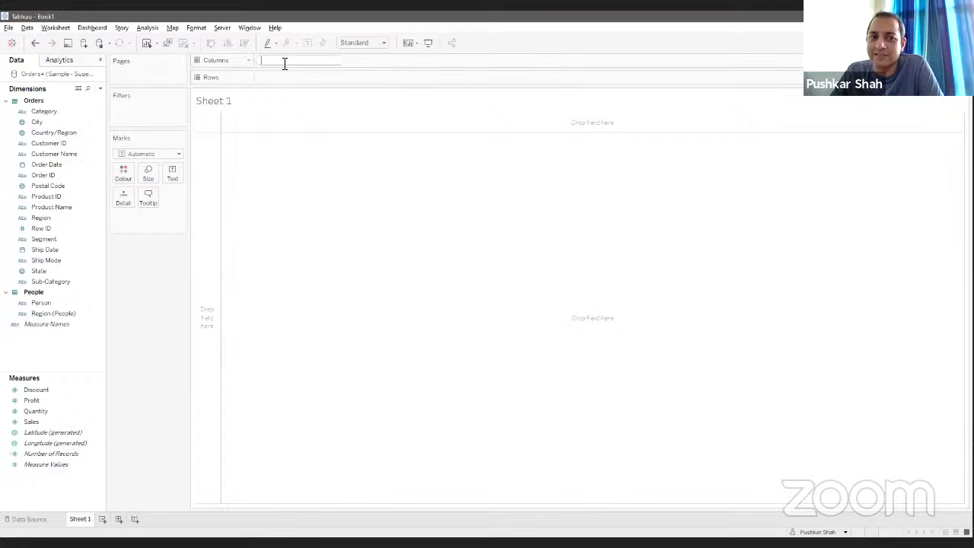
{"action": "left_click", "coordinate": [278, 75]}
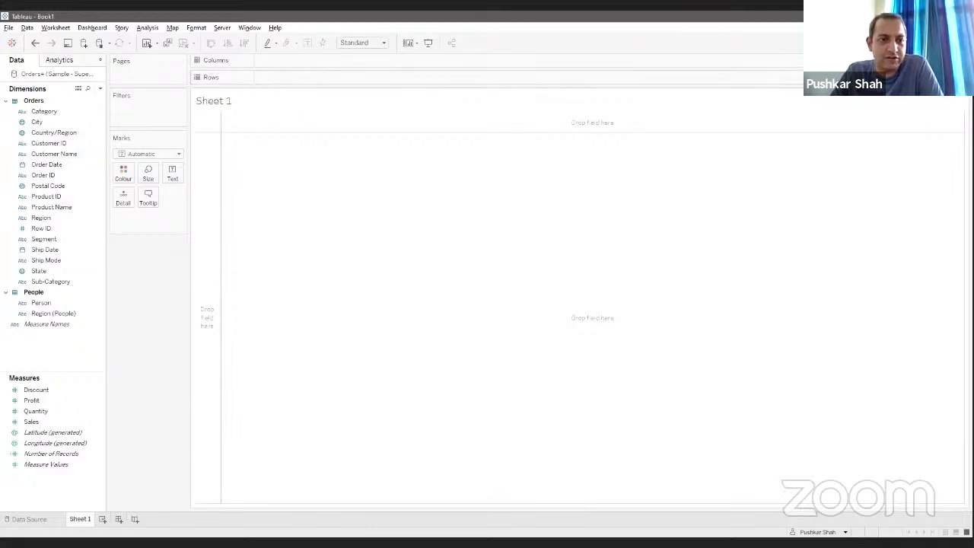
{"action": "left_click", "coordinate": [41, 112]}
{"action": "left_click_drag", "start_coordinate": [41, 112], "coordinate": [347, 65]}
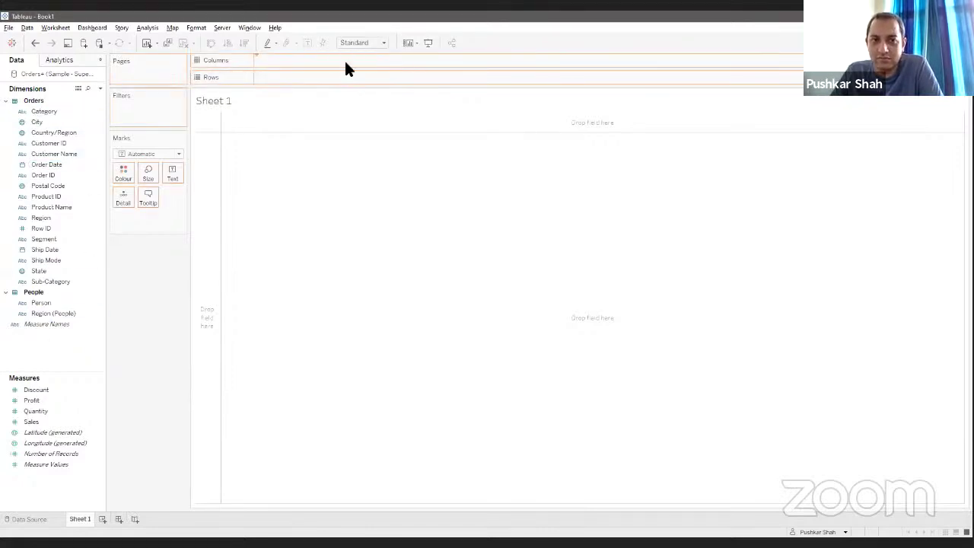
{"action": "left_click_drag", "start_coordinate": [346, 69], "coordinate": [346, 68]}
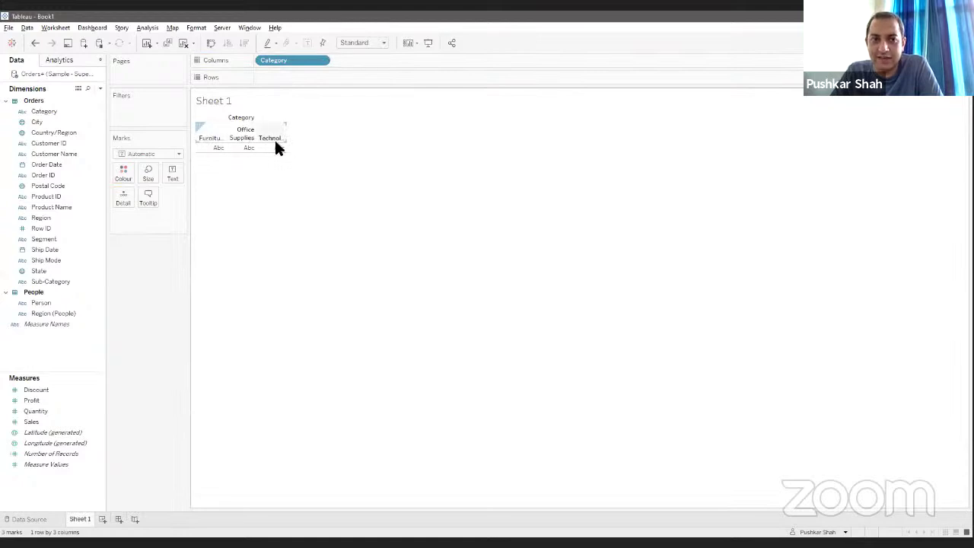
{"action": "left_click_drag", "start_coordinate": [42, 421], "coordinate": [355, 81]}
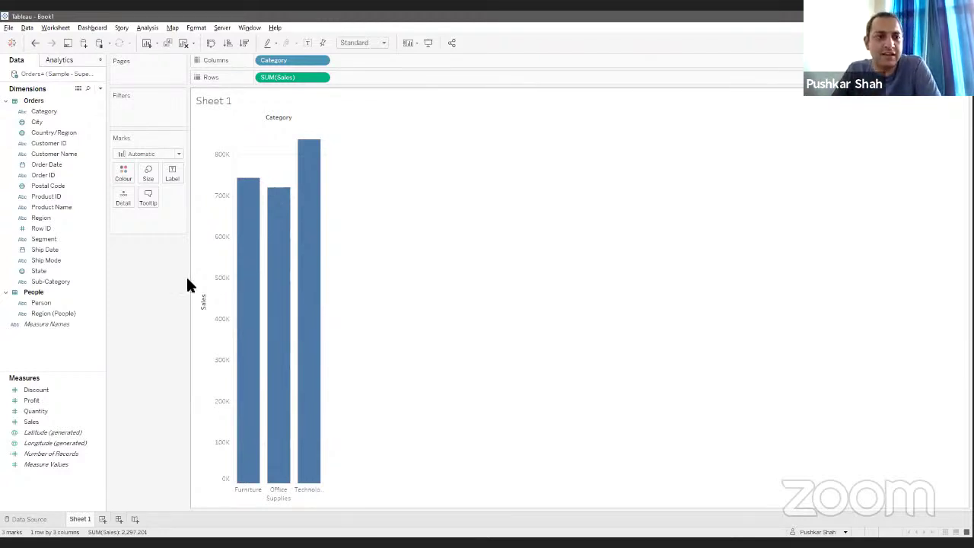
Step: Add Sub-Category beside Category for 17 Sales bars, then split the bars by order year
{"action": "left_click_drag", "start_coordinate": [67, 282], "coordinate": [427, 65]}
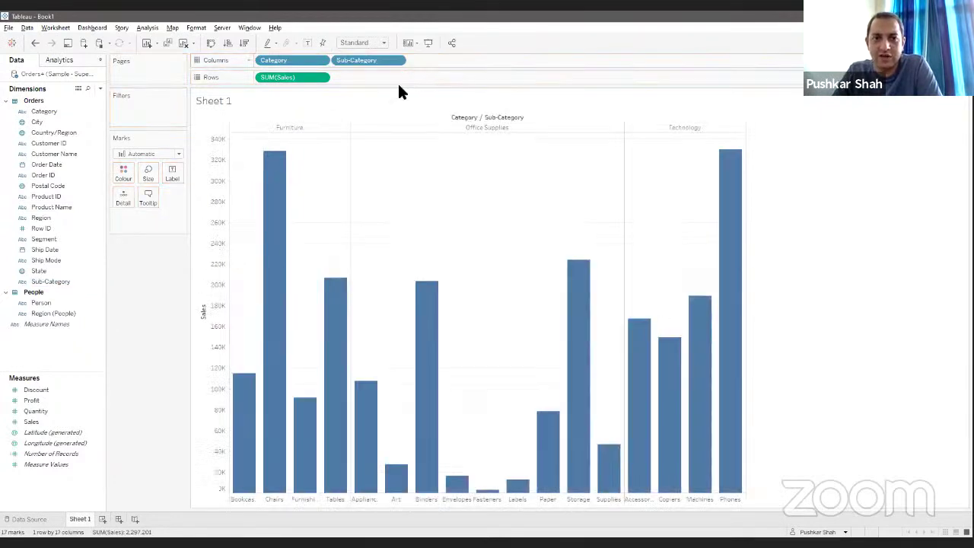
{"action": "left_click", "coordinate": [298, 129]}
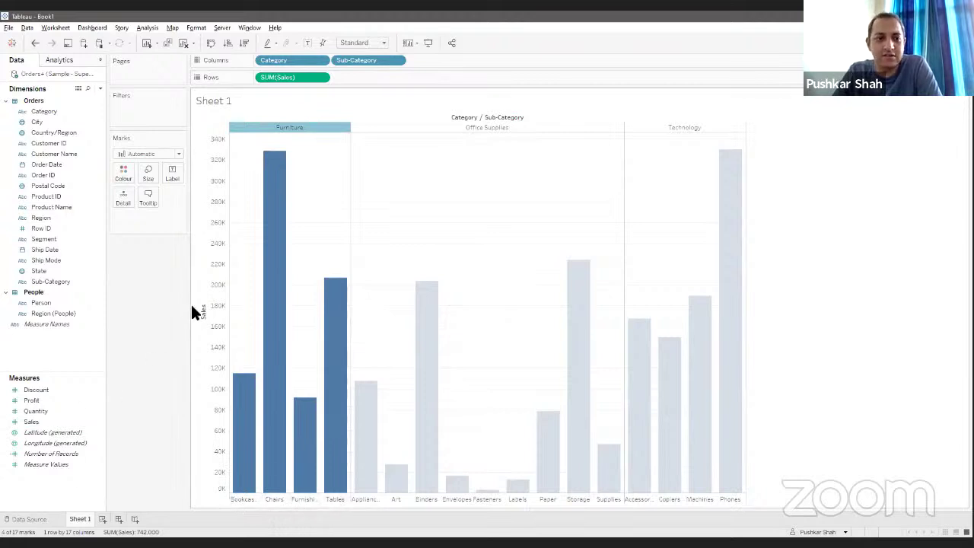
{"action": "key", "text": "Escape"}
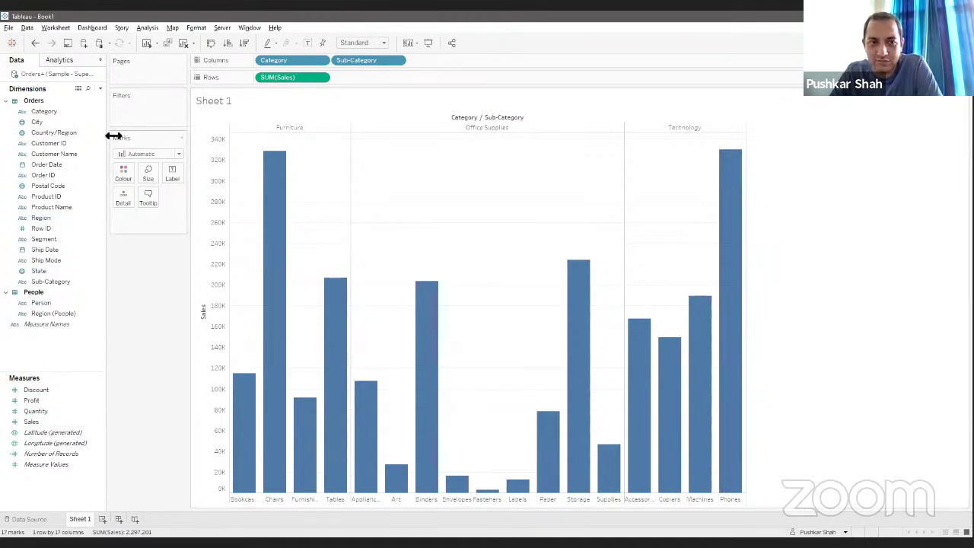
{"action": "left_click_drag", "start_coordinate": [123, 139], "coordinate": [142, 293]}
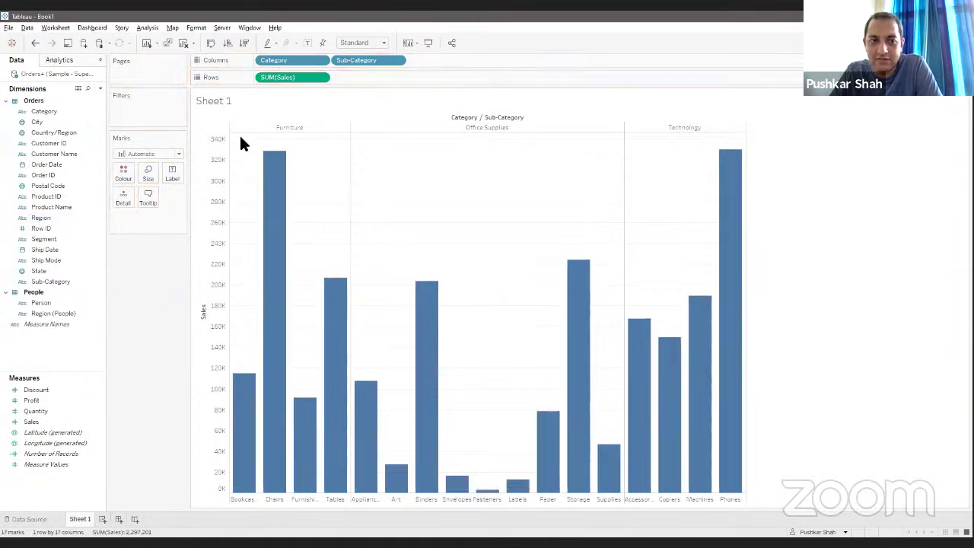
Step: Label each sub-category bar with its Sales total and sort the bars descending
{"action": "left_click_drag", "start_coordinate": [38, 421], "coordinate": [168, 175]}
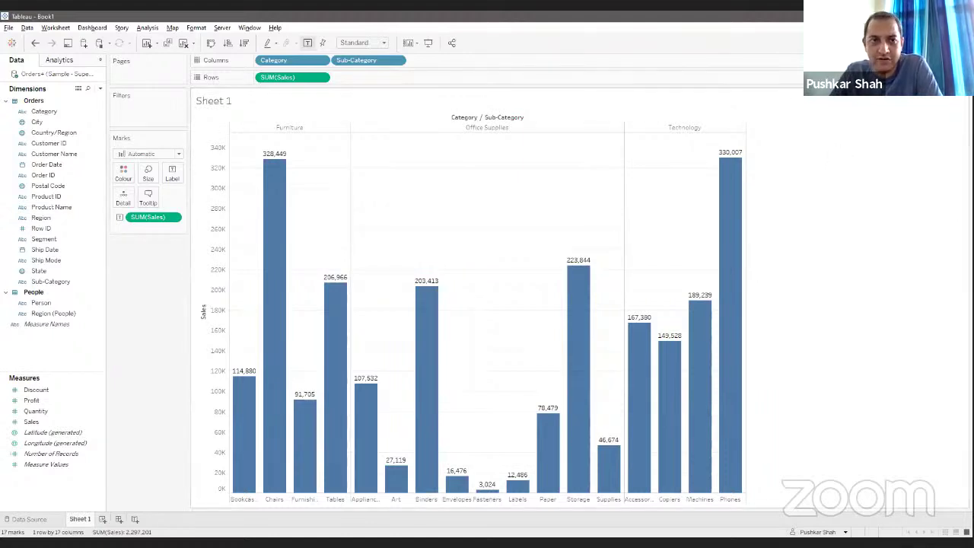
{"action": "left_click", "coordinate": [246, 42]}
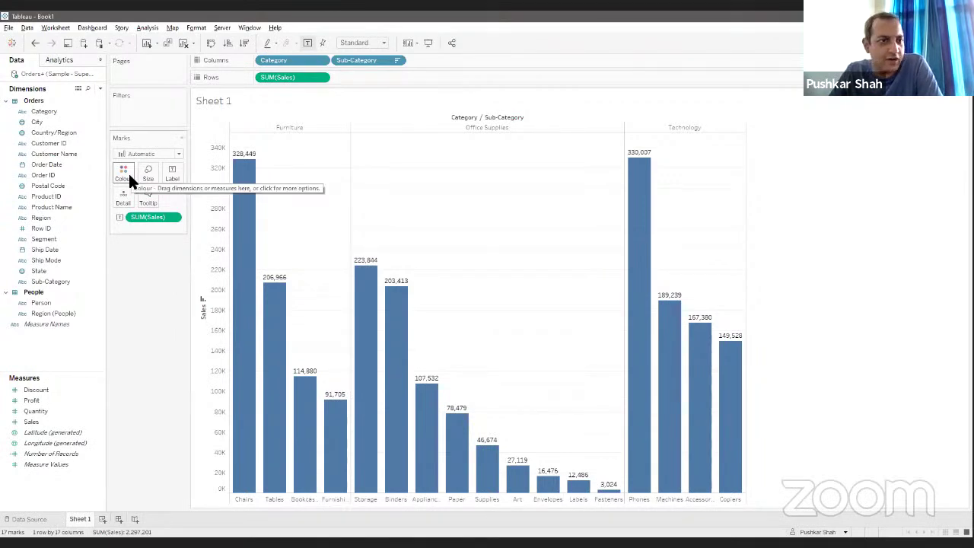
Step: Colour the bars by Sub-Category instead of Category, giving a 17-item colour legend
{"action": "left_click_drag", "start_coordinate": [31, 108], "coordinate": [120, 178]}
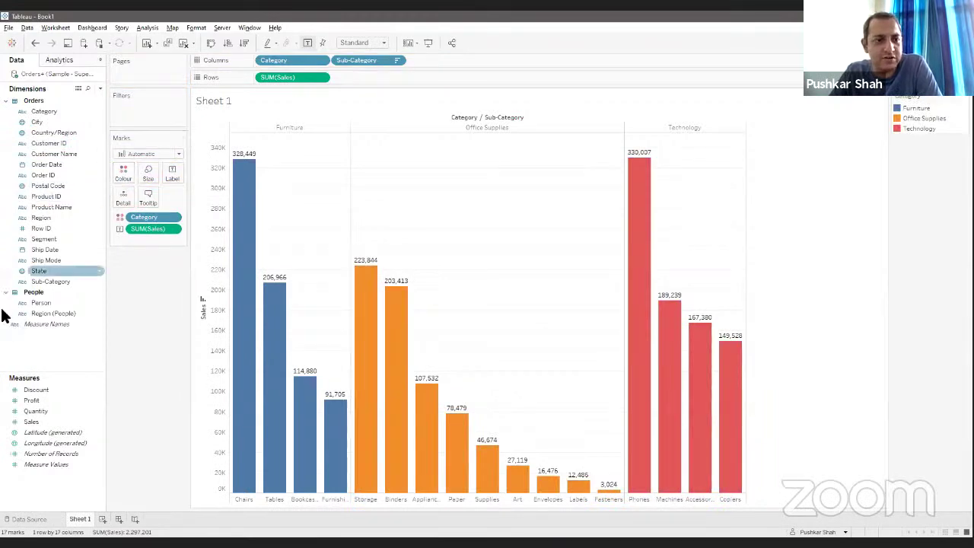
{"action": "left_click_drag", "start_coordinate": [42, 281], "coordinate": [124, 173]}
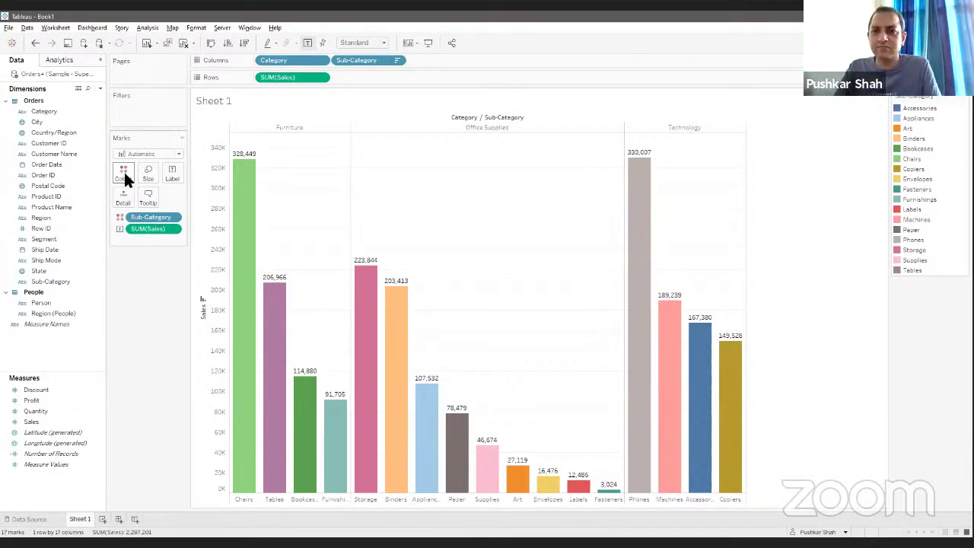
{"action": "right_click", "coordinate": [88, 519]}
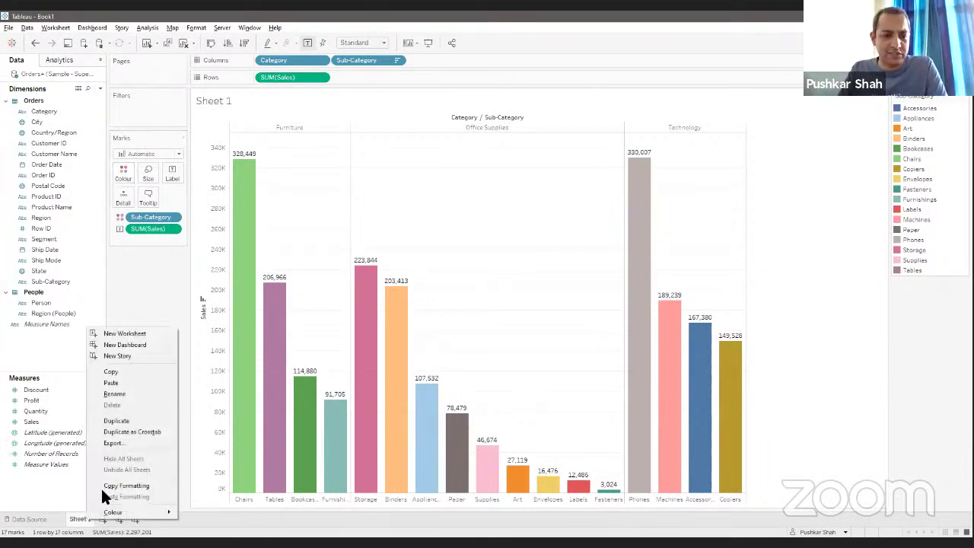
{"action": "left_click", "coordinate": [129, 395]}
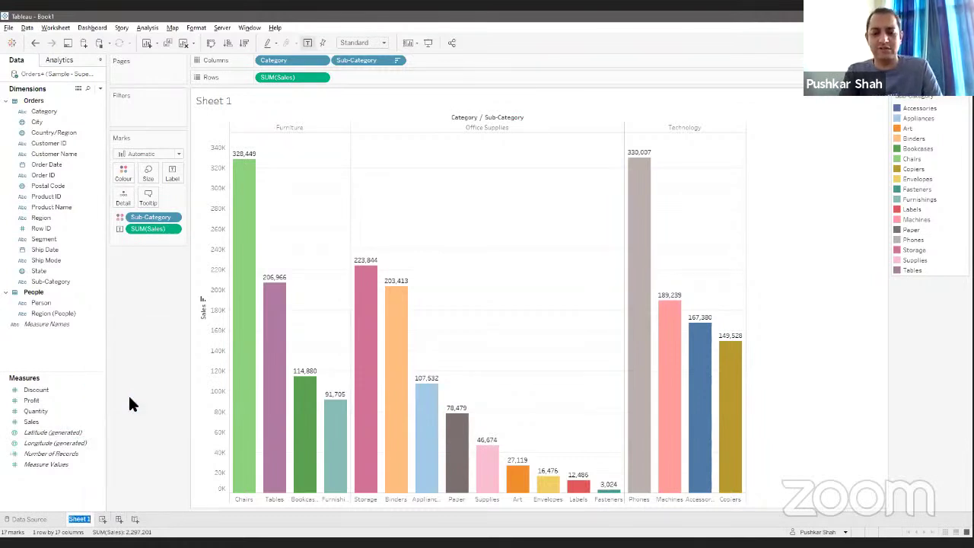
Step: Rename the bar chart sheet to 'Subcategory Sales' and add a new blank Sheet 2
{"action": "type", "text": "Subcateg"}
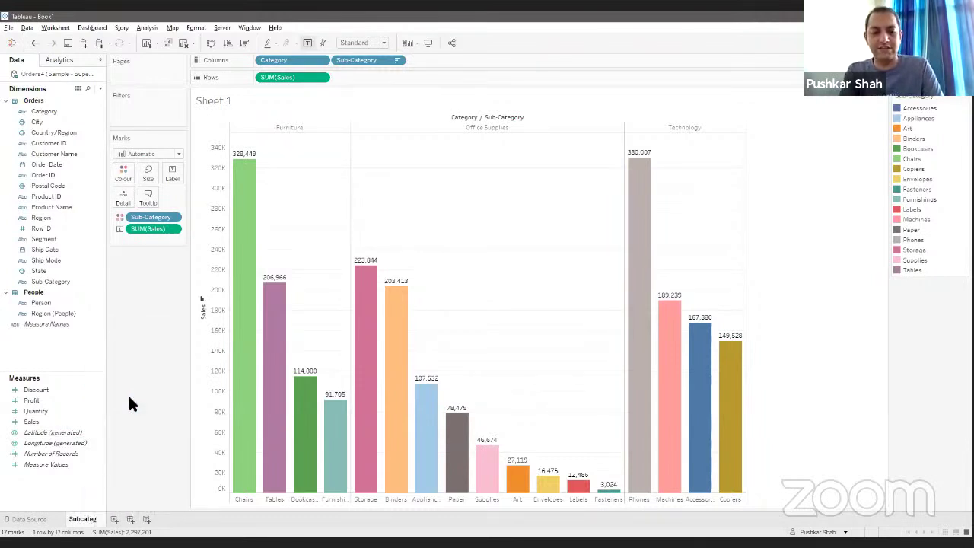
{"action": "type", "text": "ory Sales"}
{"action": "key", "text": "Return"}
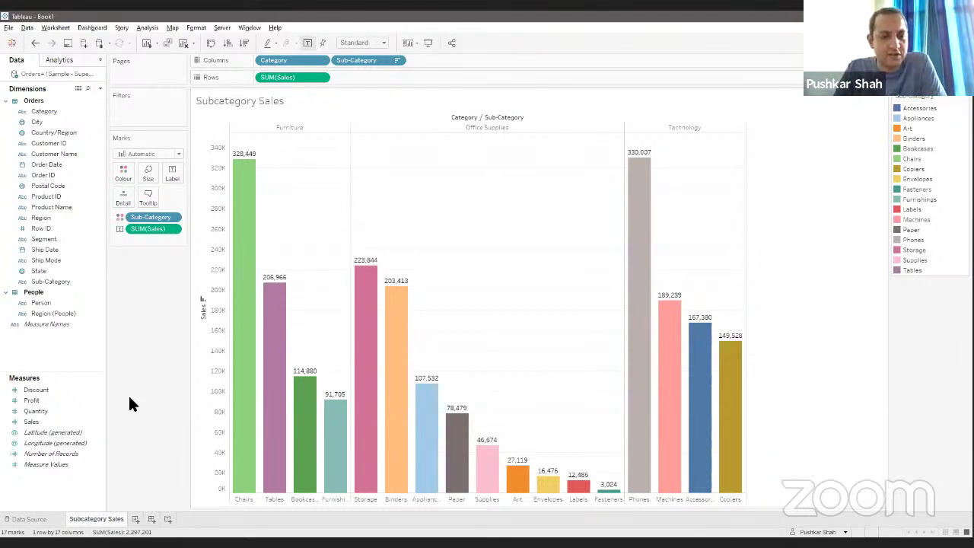
{"action": "left_click", "coordinate": [138, 519]}
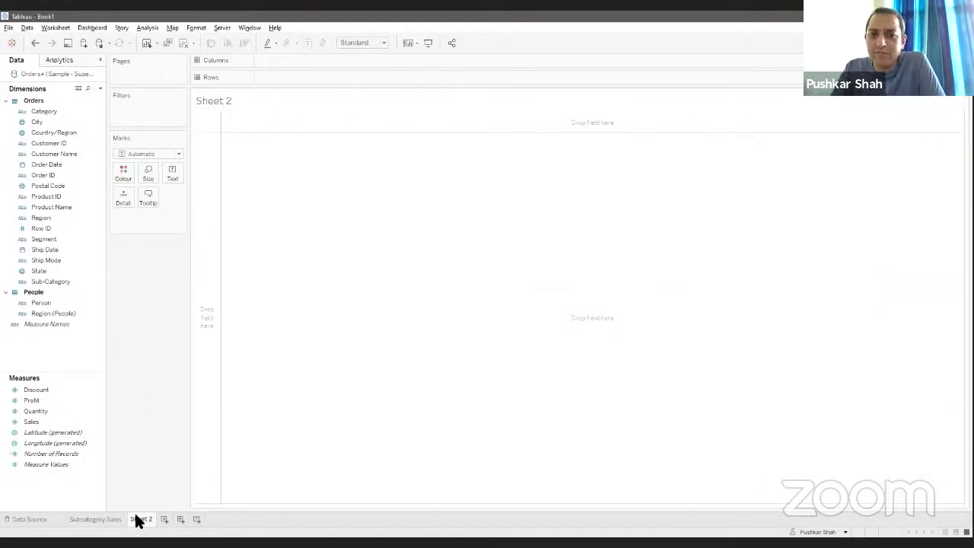
Step: Change the workbook locale to English (United States) under File > Workbook Locale > More
{"action": "left_click", "coordinate": [8, 27]}
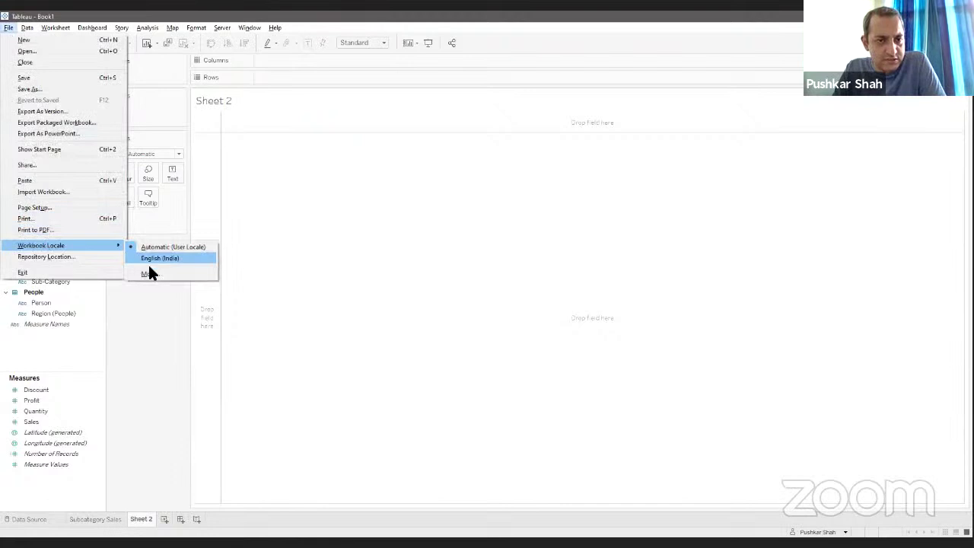
{"action": "left_click", "coordinate": [161, 270]}
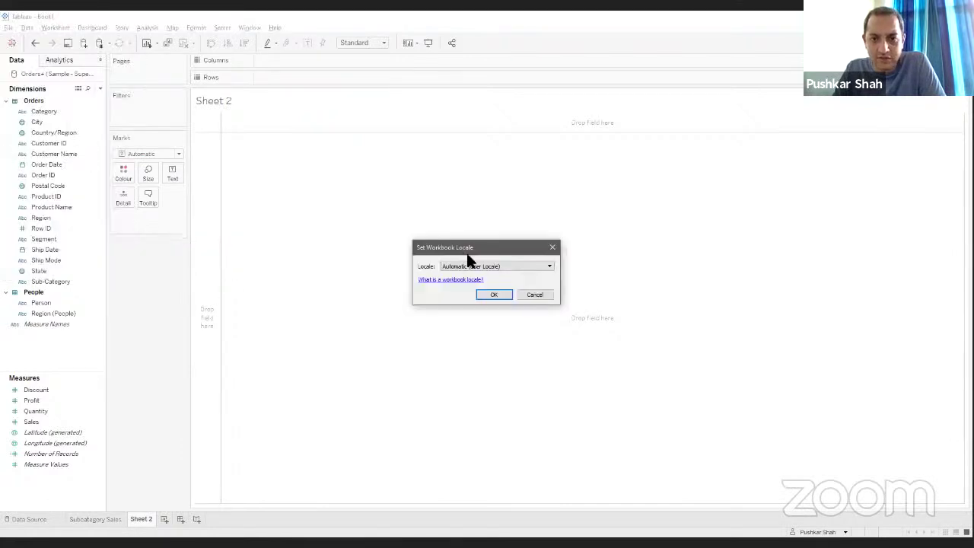
{"action": "left_click", "coordinate": [477, 266]}
{"action": "scroll", "coordinate": [480, 460], "scroll_direction": "down", "scroll_amount": 10}
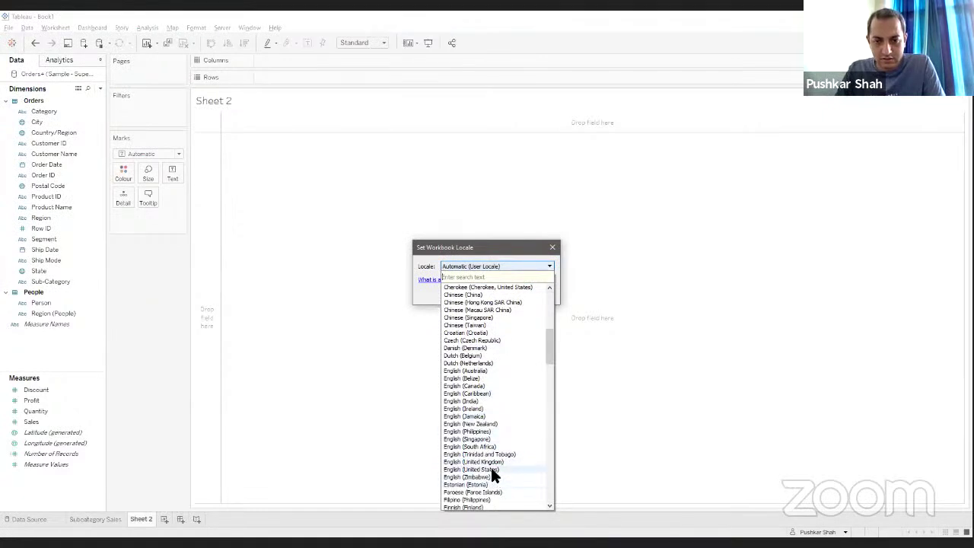
{"action": "left_click", "coordinate": [491, 469]}
{"action": "left_click", "coordinate": [492, 294]}
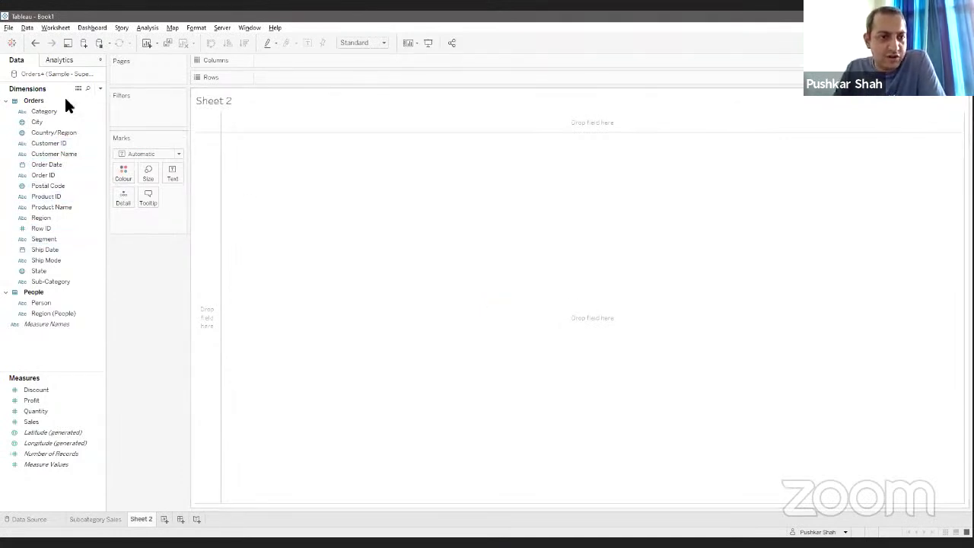
Step: Map the State field on Sheet 2 and open Edit Locations, showing 49 unrecognised states
{"action": "left_click", "coordinate": [38, 272]}
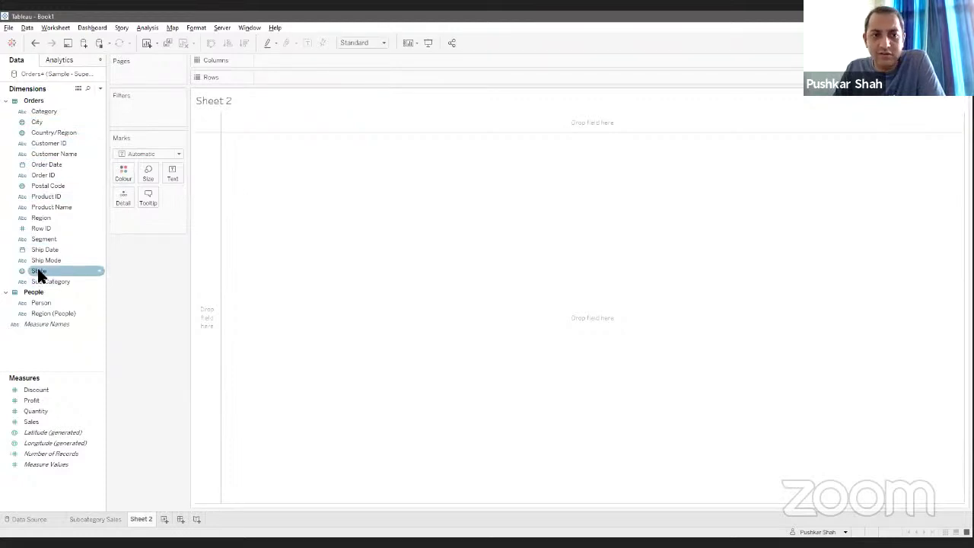
{"action": "left_click", "coordinate": [38, 273]}
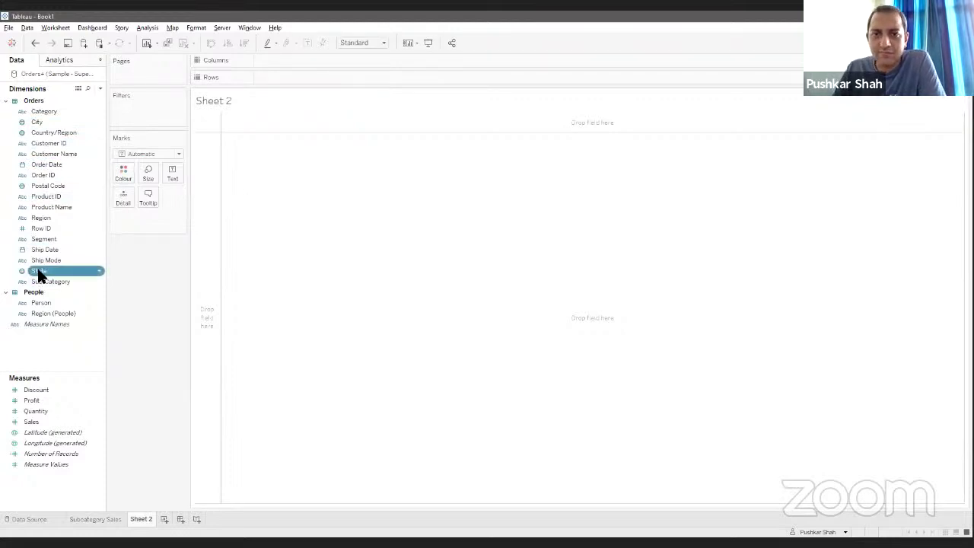
{"action": "double_click", "coordinate": [37, 272]}
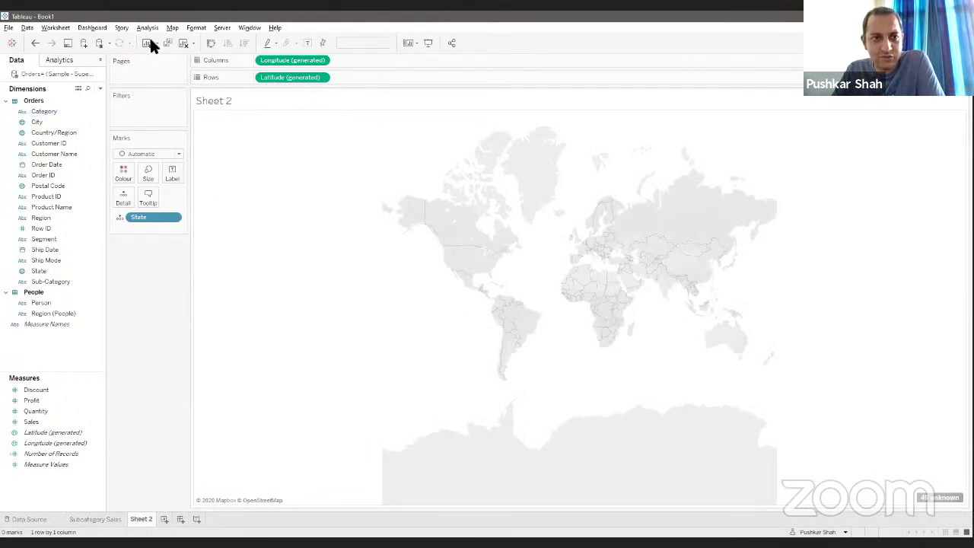
{"action": "left_click", "coordinate": [172, 28]}
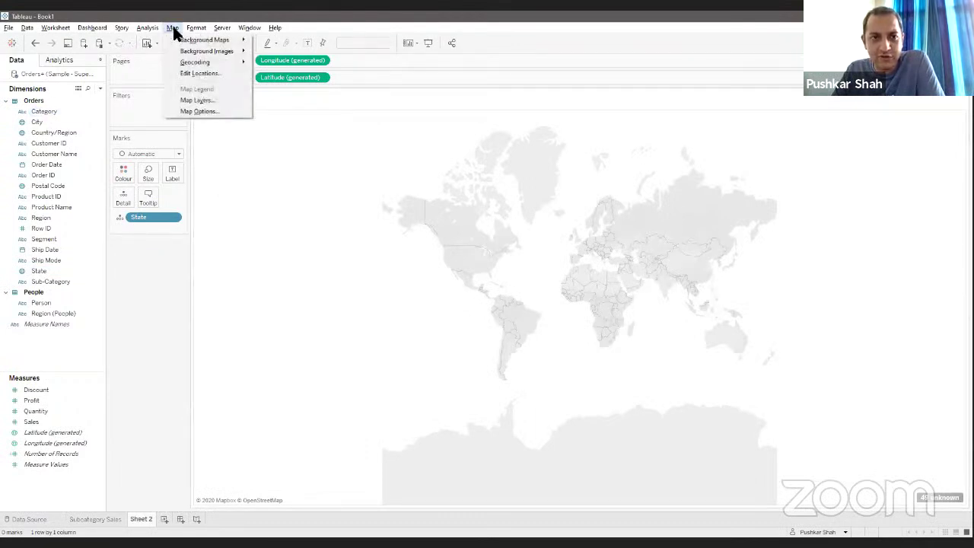
{"action": "left_click", "coordinate": [193, 74]}
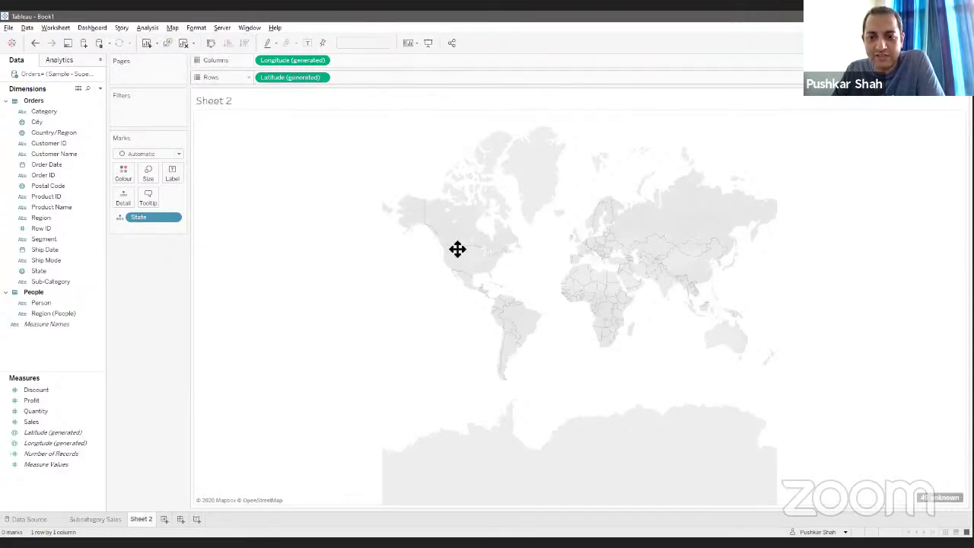
{"action": "key", "text": "alt+Tab"}
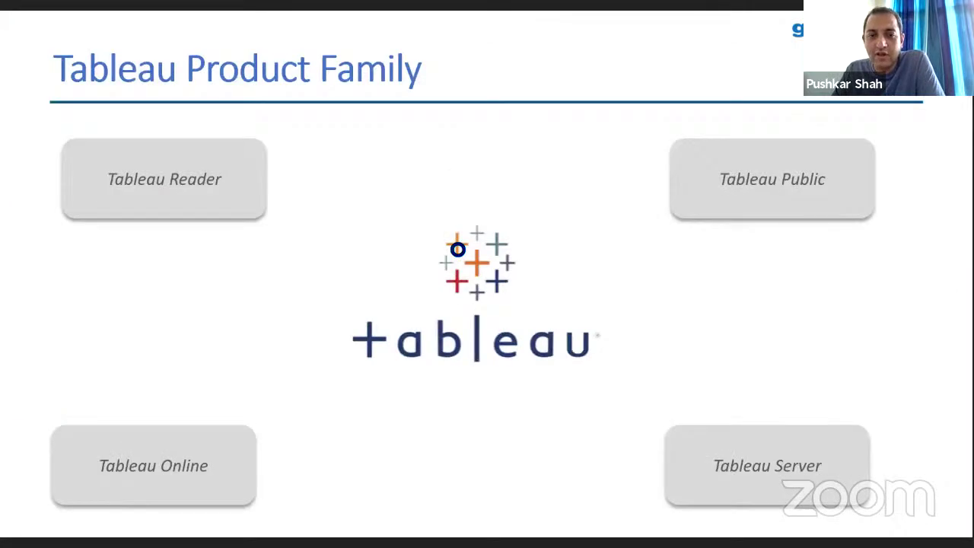
{"action": "key", "text": "alt+Tab"}
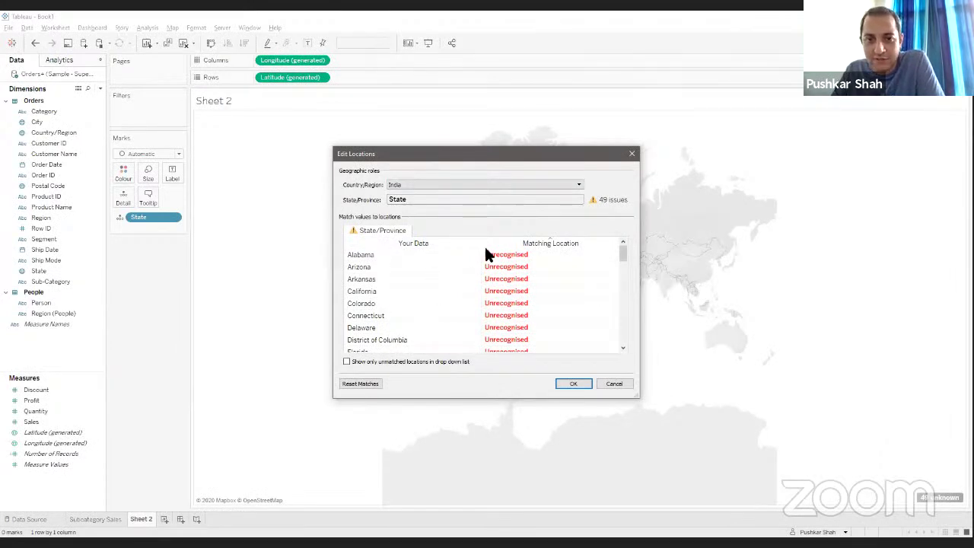
Step: Fix the location country to USA so the 49 states plot across the United States
{"action": "left_click", "coordinate": [444, 185]}
{"action": "left_click", "coordinate": [471, 216]}
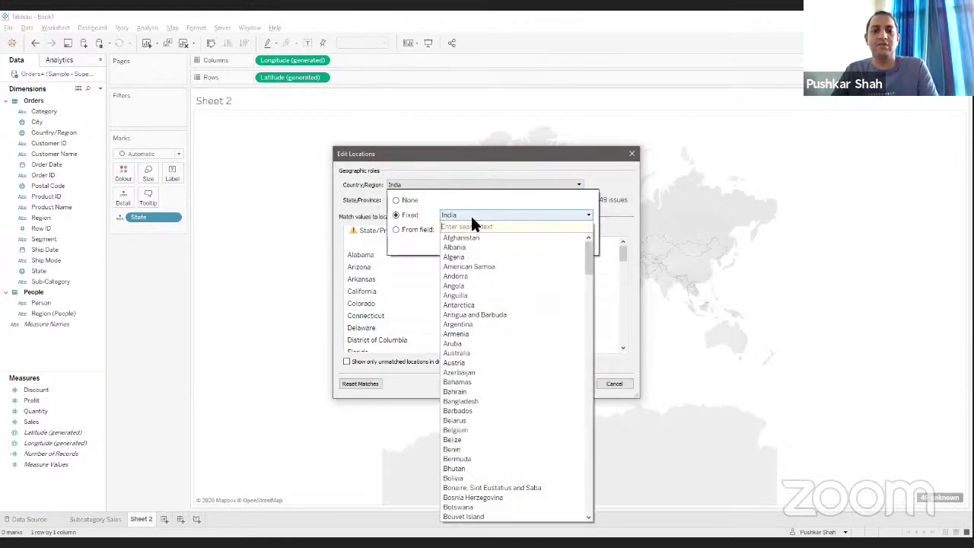
{"action": "type", "text": "U"}
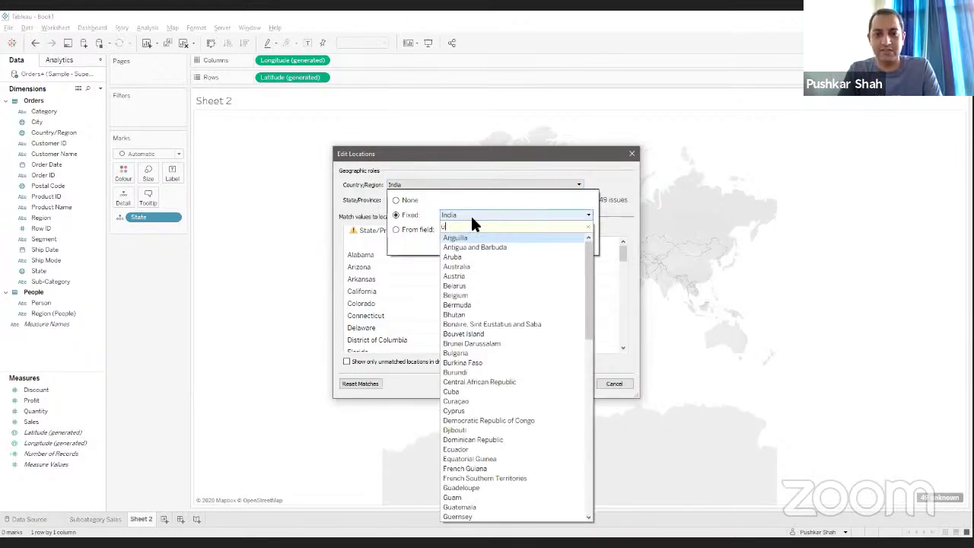
{"action": "type", "text": "SA"}
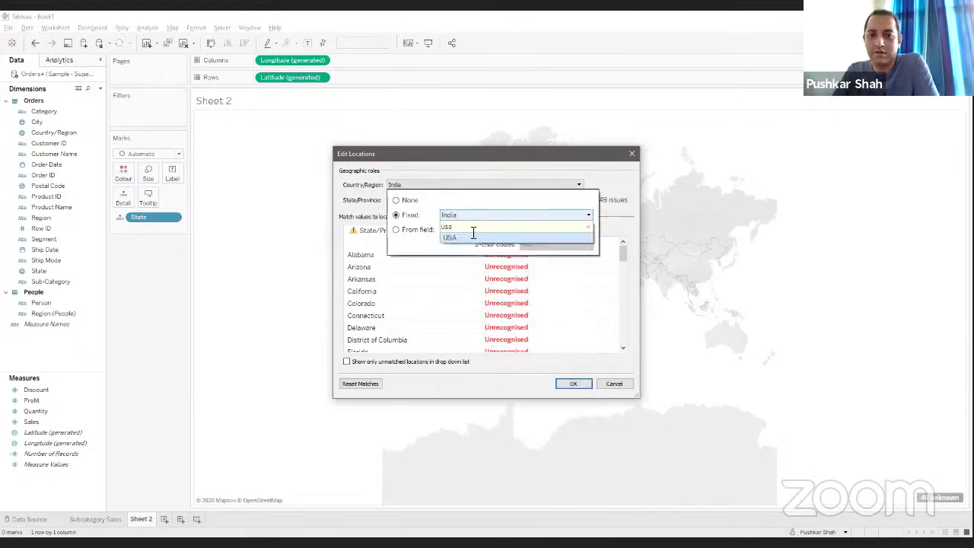
{"action": "left_click", "coordinate": [467, 230]}
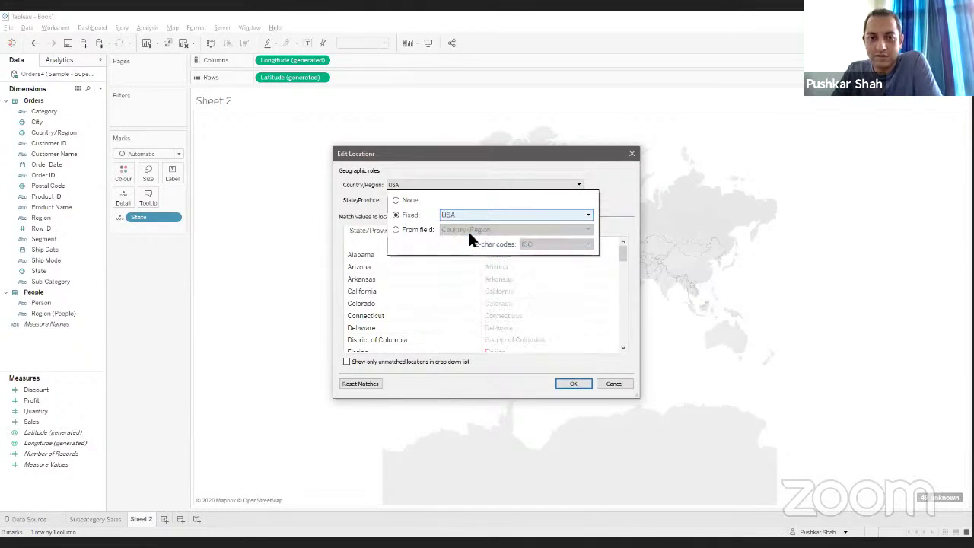
{"action": "left_click", "coordinate": [573, 384]}
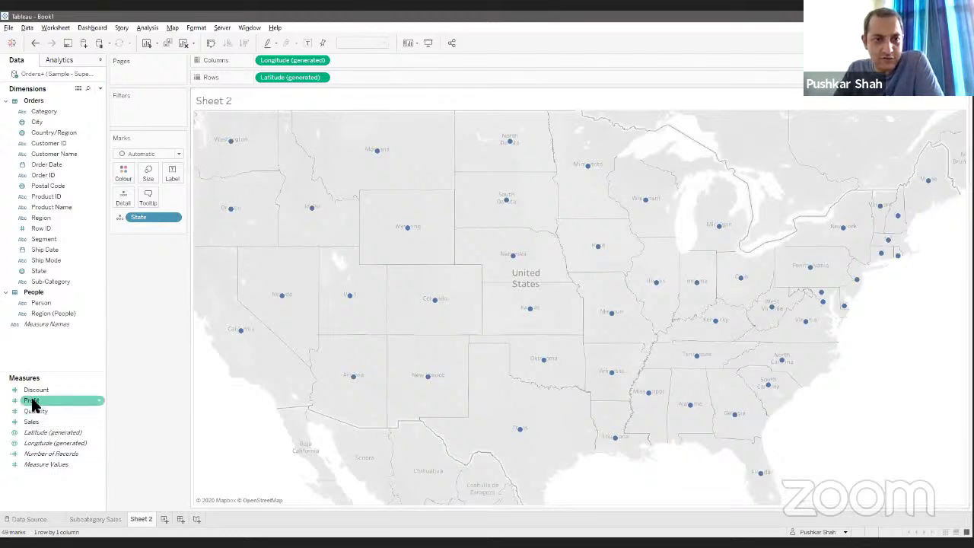
Step: Colour the states by Profit and label each with its State name and profit total
{"action": "left_click_drag", "start_coordinate": [32, 403], "coordinate": [122, 167]}
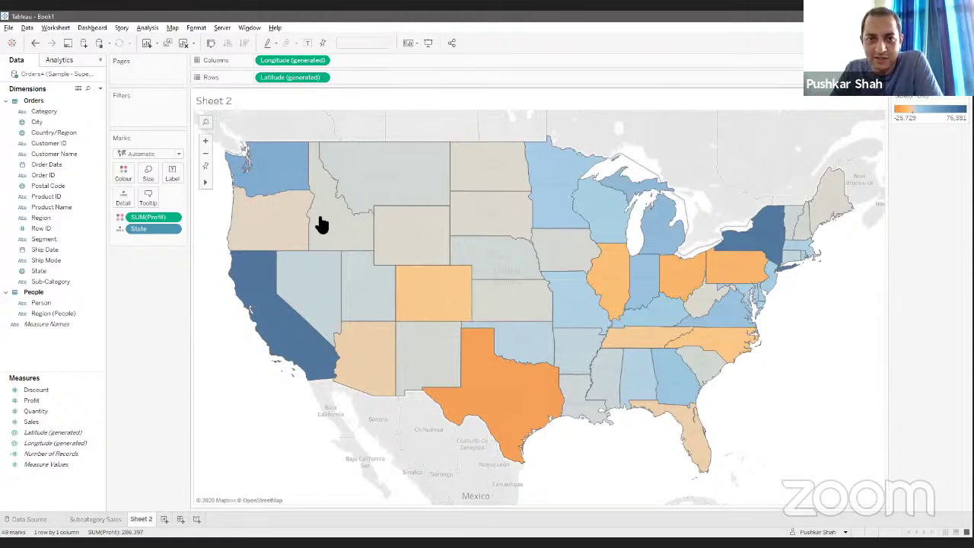
{"action": "left_click", "coordinate": [47, 185]}
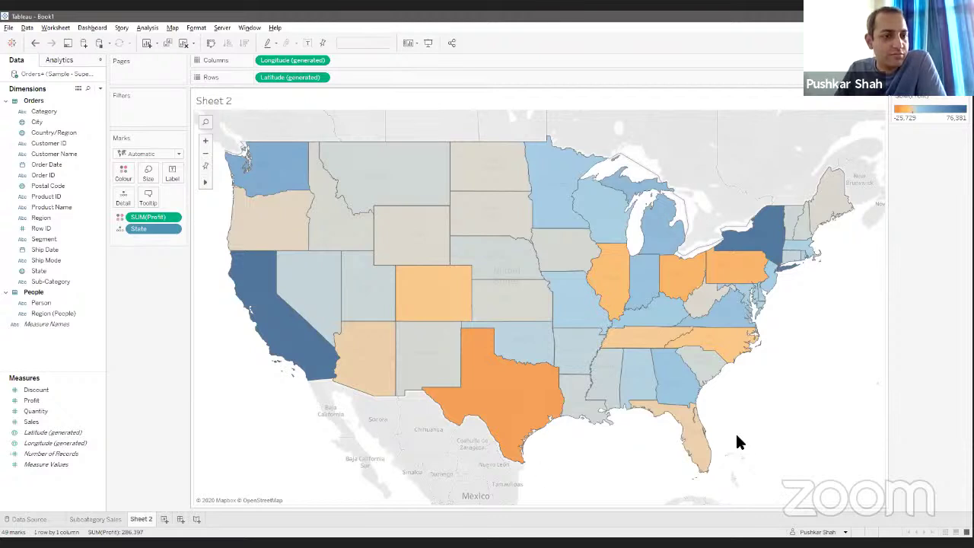
{"action": "left_click", "coordinate": [43, 195]}
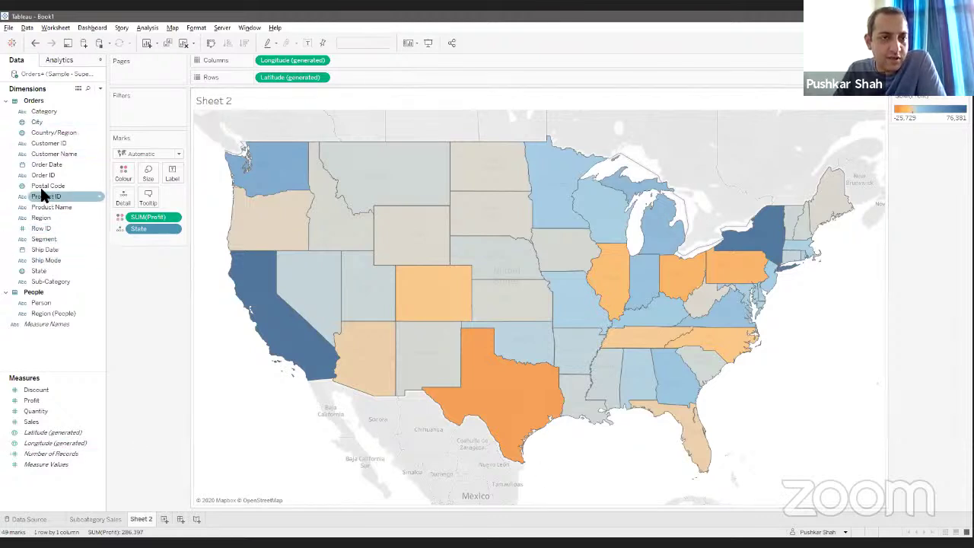
{"action": "left_click_drag", "start_coordinate": [39, 272], "coordinate": [164, 177]}
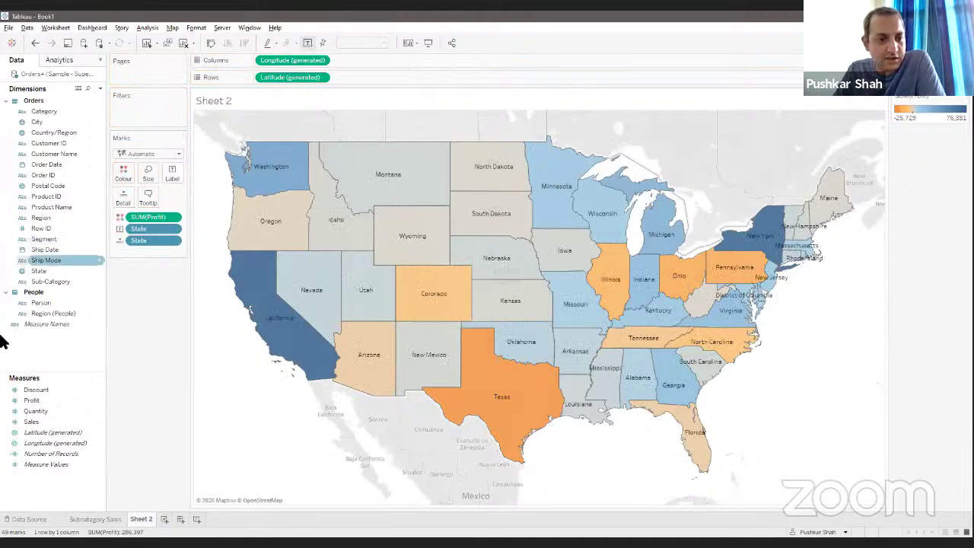
{"action": "left_click_drag", "start_coordinate": [22, 401], "coordinate": [164, 174]}
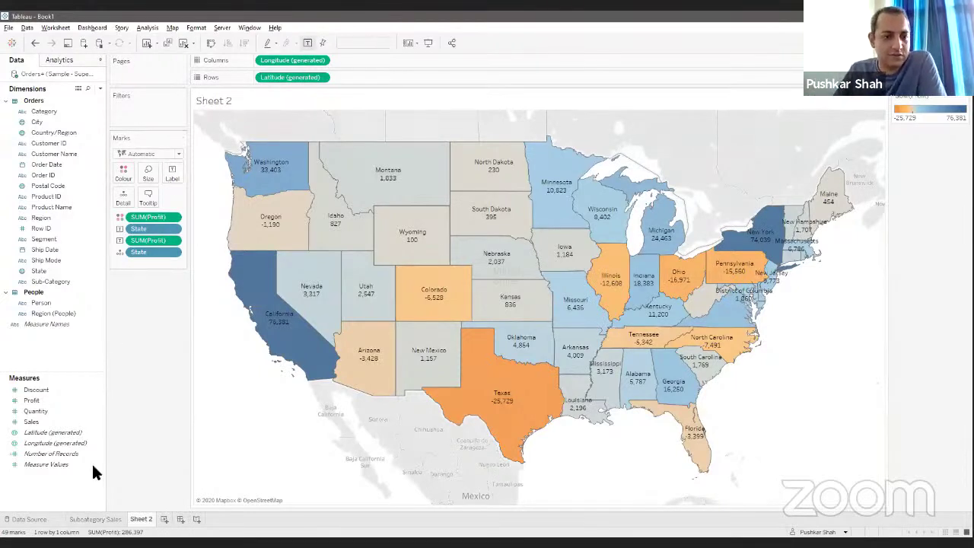
Step: Rename the map sheet to 'State Profits' and add a new blank Sheet 3
{"action": "right_click", "coordinate": [144, 521]}
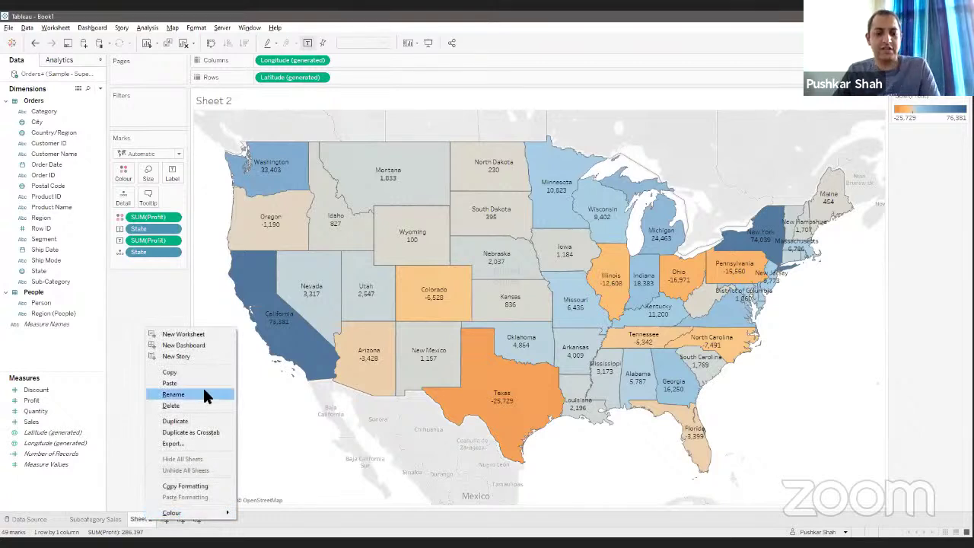
{"action": "left_click", "coordinate": [204, 392]}
{"action": "type", "text": "State Profits"}
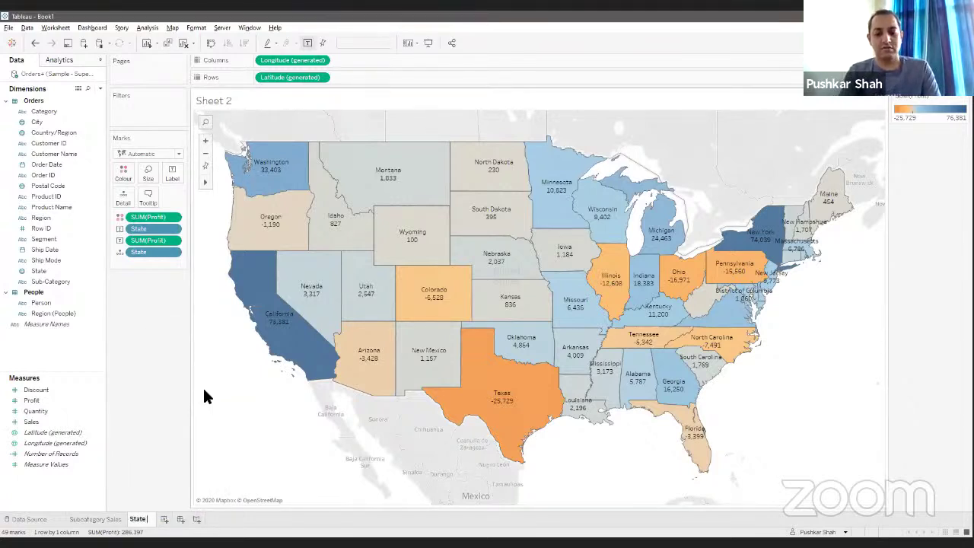
{"action": "key", "text": "Return"}
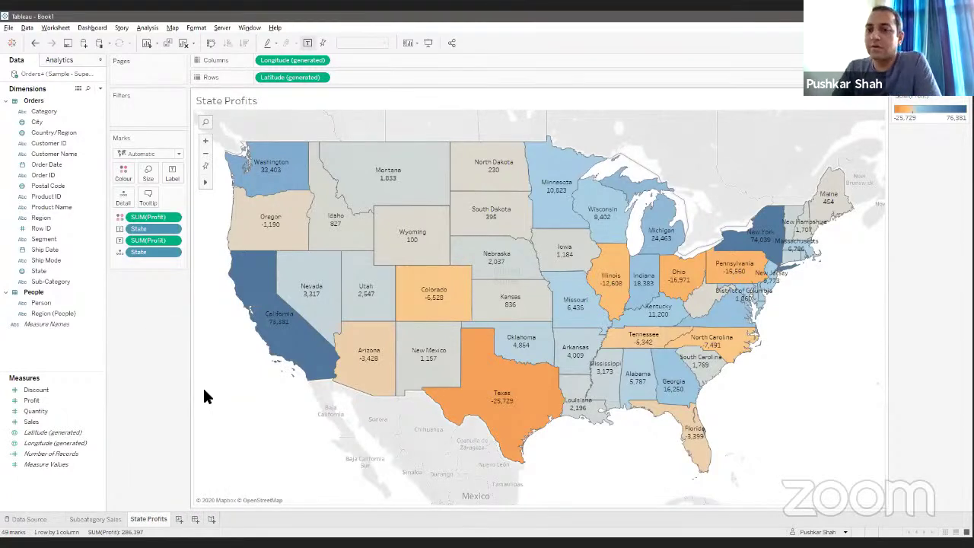
{"action": "left_click", "coordinate": [179, 520]}
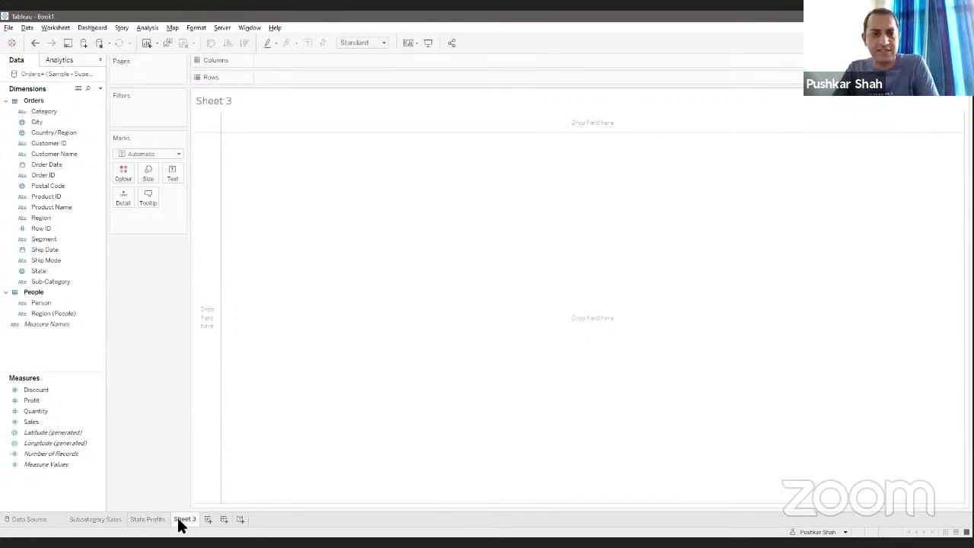
Step: Place Order Date on Columns as a continuous Month axis
{"action": "left_click", "coordinate": [47, 165]}
{"action": "left_click", "coordinate": [47, 165]}
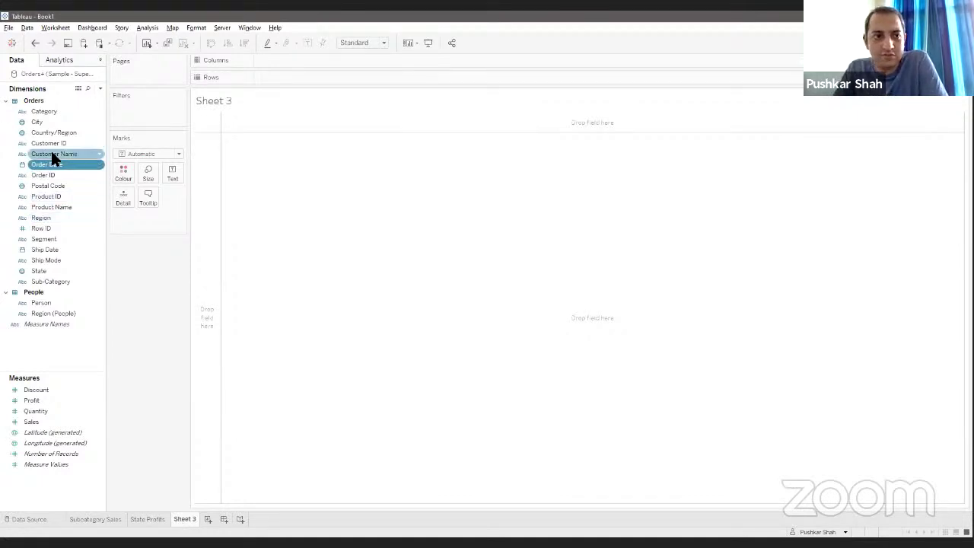
{"action": "left_click_drag", "start_coordinate": [53, 169], "coordinate": [320, 68]}
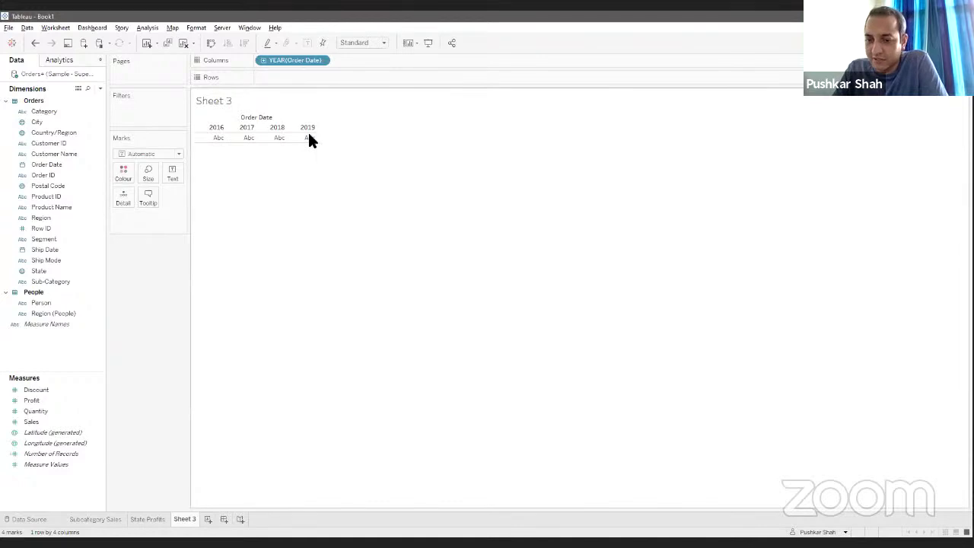
{"action": "left_click", "coordinate": [320, 61]}
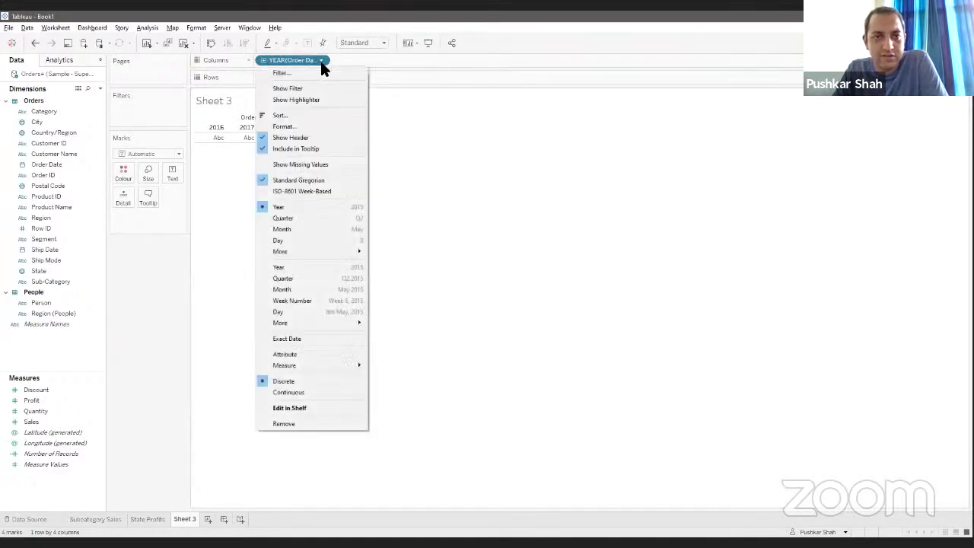
{"action": "left_click", "coordinate": [283, 290]}
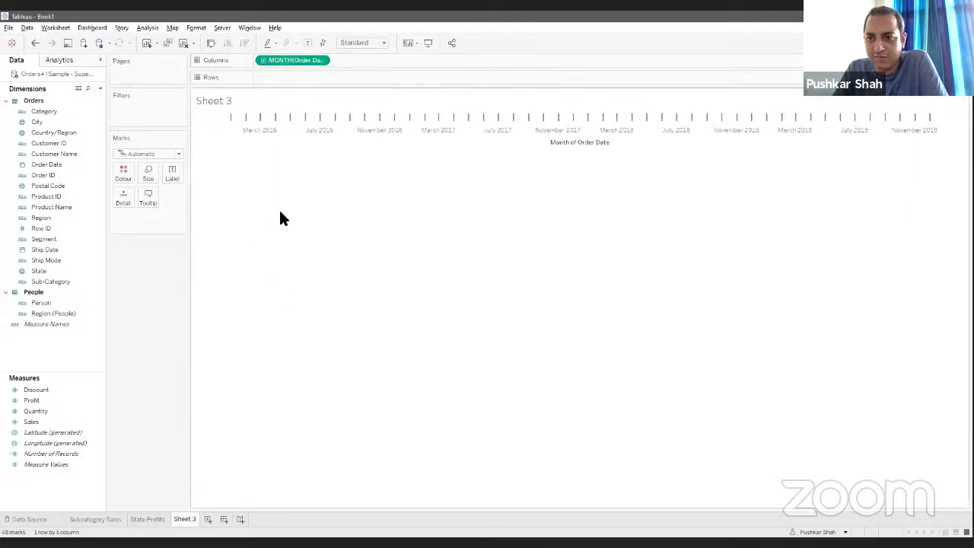
Step: Plot Sales and Profit as stacked monthly lines with mark labels shown
{"action": "left_click_drag", "start_coordinate": [34, 421], "coordinate": [363, 73]}
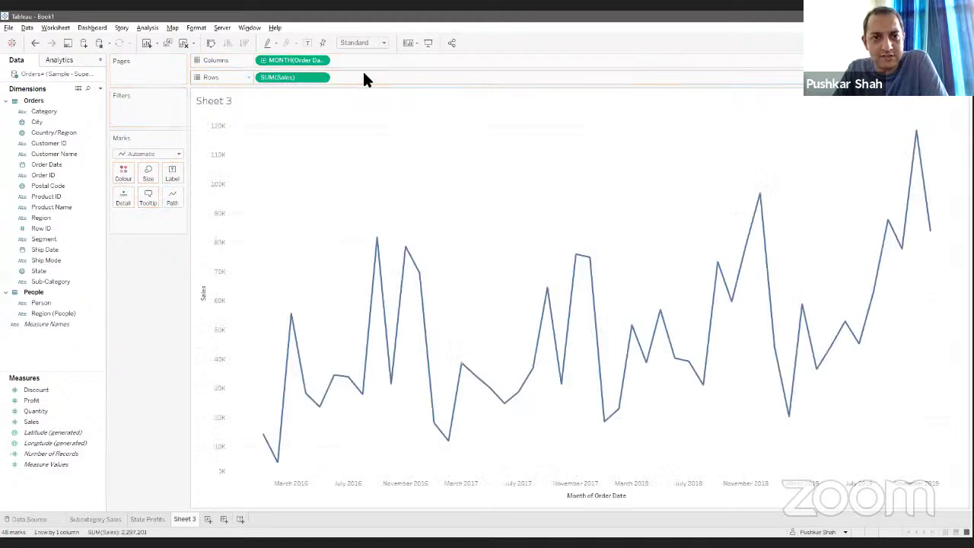
{"action": "mouse_move", "coordinate": [53, 401]}
{"action": "left_mouse_down"}
{"action": "mouse_move", "coordinate": [521, 53]}
{"action": "mouse_move", "coordinate": [509, 82]}
{"action": "left_mouse_up"}
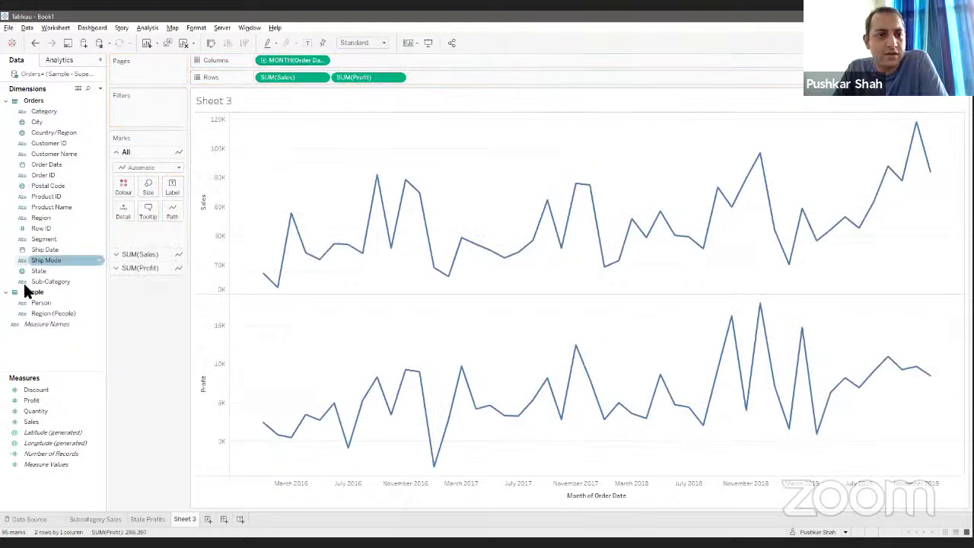
{"action": "left_click", "coordinate": [308, 43]}
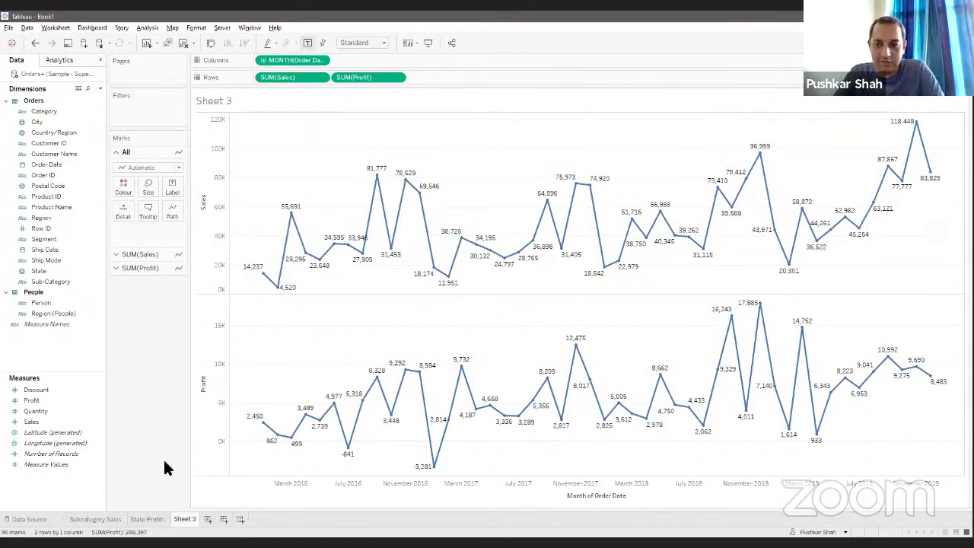
Step: Rename Sheet 3 to 'Monthly Sales and Profit'
{"action": "right_click", "coordinate": [180, 519]}
{"action": "left_click", "coordinate": [228, 391]}
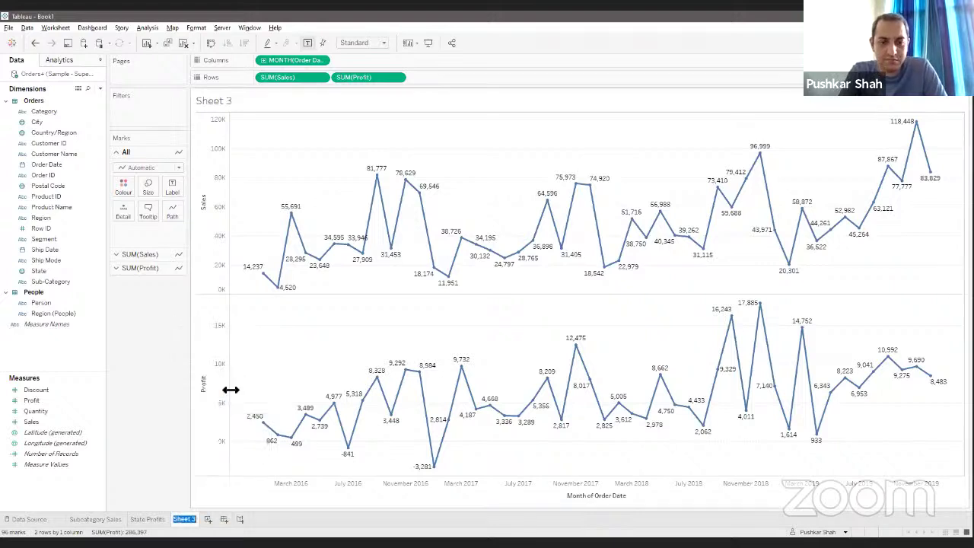
{"action": "type", "text": "Monthly Sales"}
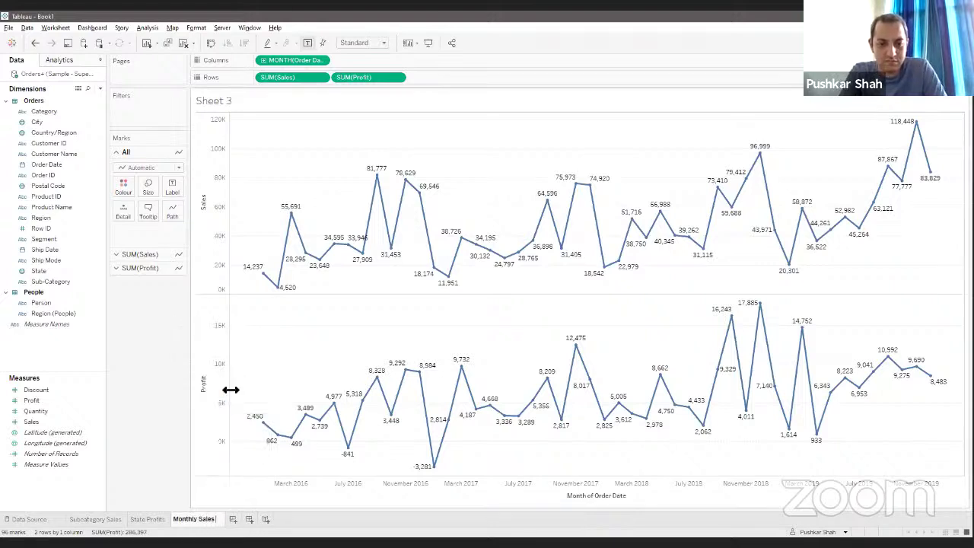
{"action": "type", "text": " and Profit"}
{"action": "key", "text": "Return"}
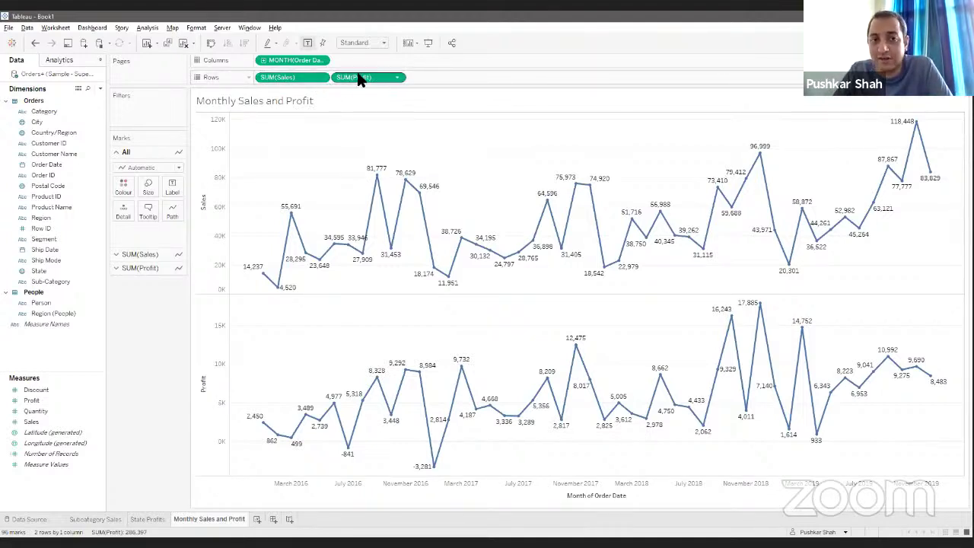
Step: Try Average for Sales and Profit, undo back to SUM, then add blank Sheet 4
{"action": "left_click", "coordinate": [322, 78]}
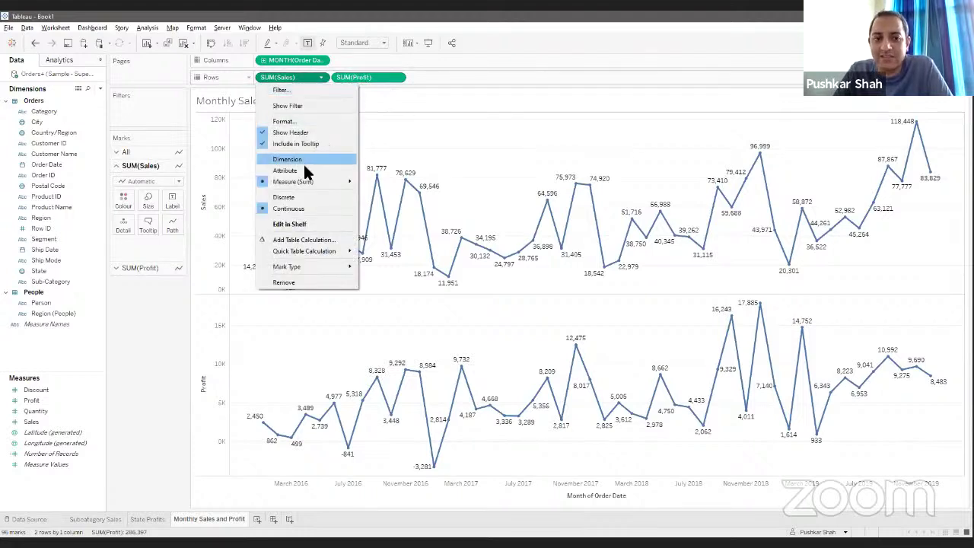
{"action": "left_click", "coordinate": [322, 77]}
{"action": "left_click", "coordinate": [321, 78]}
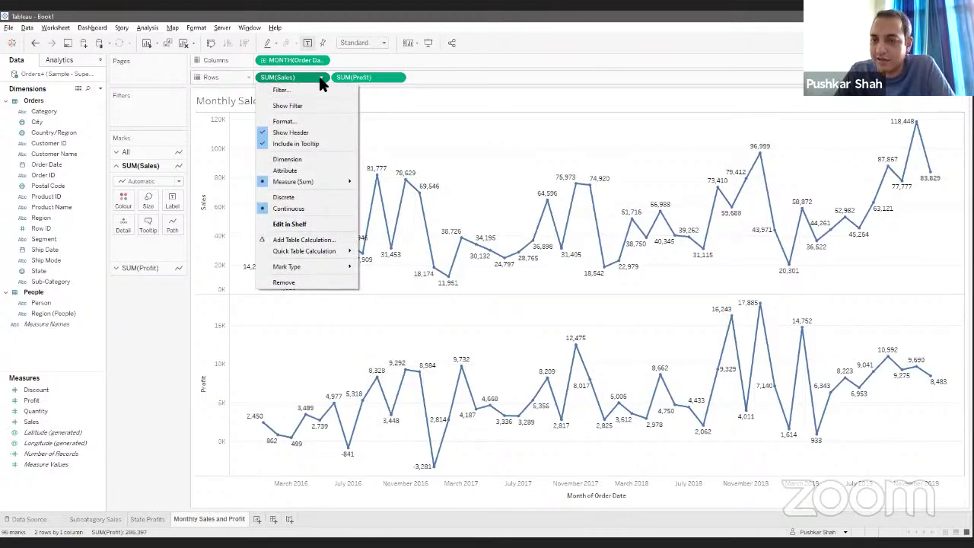
{"action": "mouse_move", "coordinate": [316, 181]}
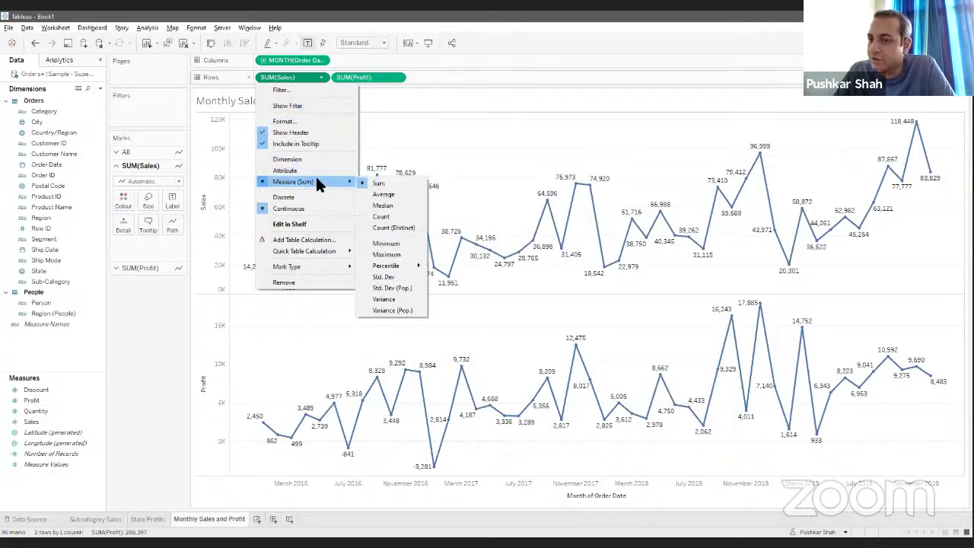
{"action": "left_click", "coordinate": [382, 195]}
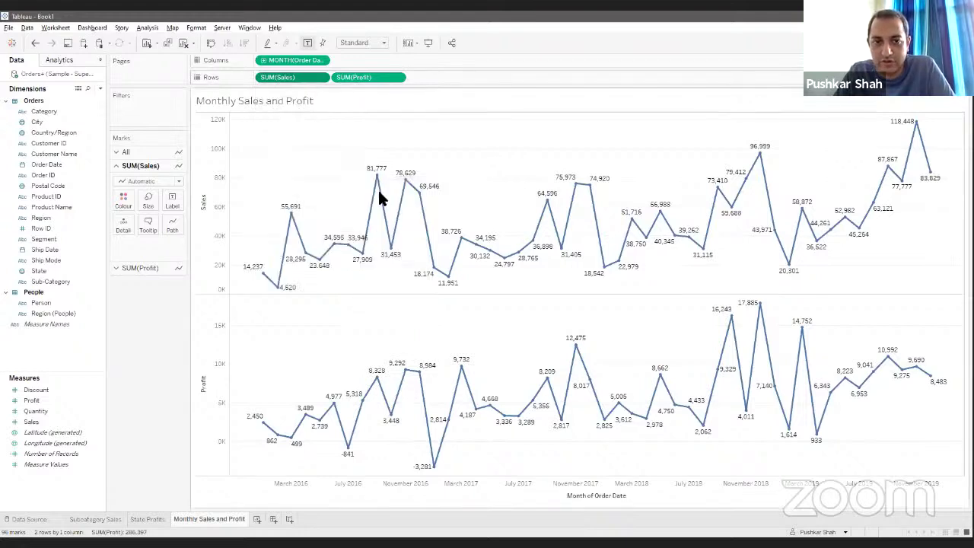
{"action": "left_click", "coordinate": [397, 77]}
{"action": "mouse_move", "coordinate": [414, 182]}
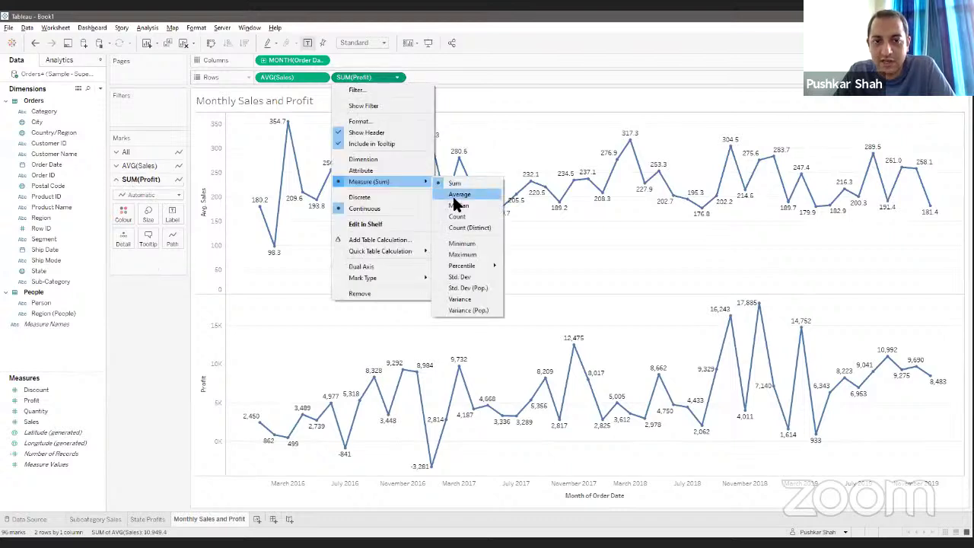
{"action": "left_click", "coordinate": [459, 194]}
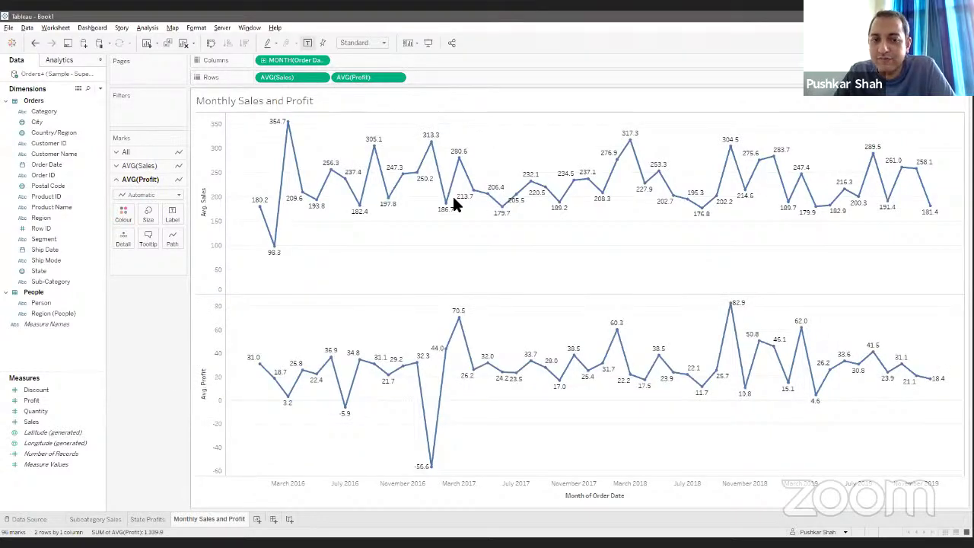
{"action": "key", "text": "ctrl+z"}
{"action": "key", "text": "ctrl+z"}
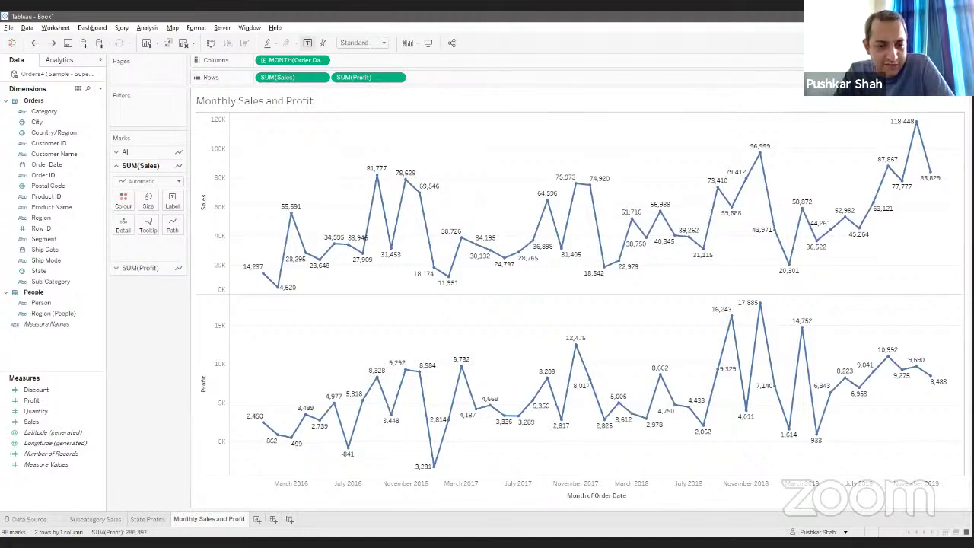
{"action": "left_click", "coordinate": [257, 519]}
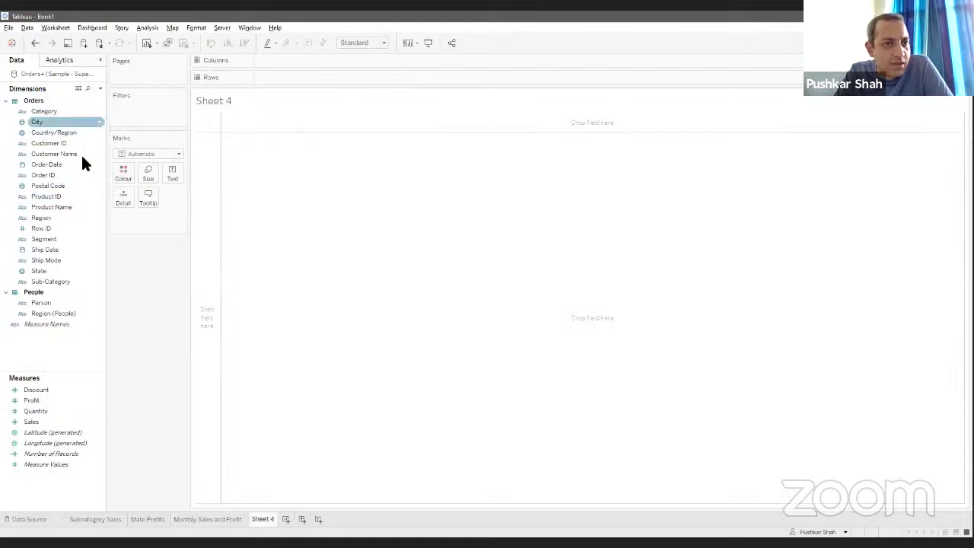
Step: Chart Profit by City as bars coloured by Profit with mark labels, sorted biggest losses first
{"action": "left_click_drag", "start_coordinate": [37, 122], "coordinate": [323, 85]}
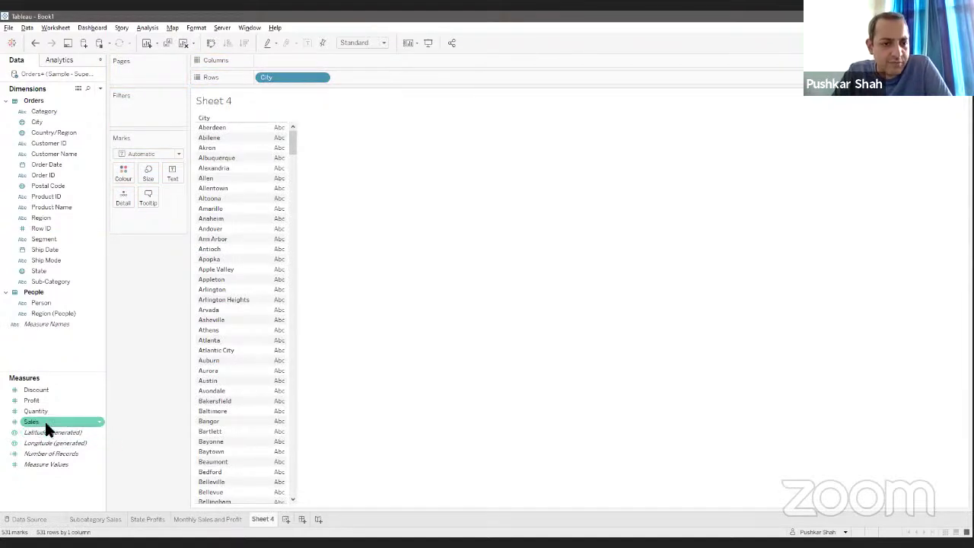
{"action": "left_click_drag", "start_coordinate": [35, 400], "coordinate": [385, 67]}
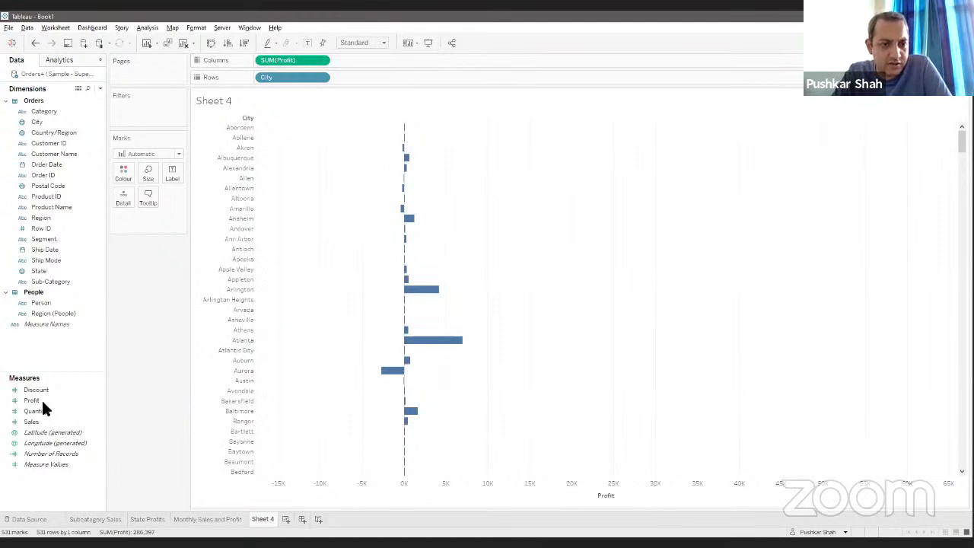
{"action": "left_click_drag", "start_coordinate": [41, 400], "coordinate": [124, 174]}
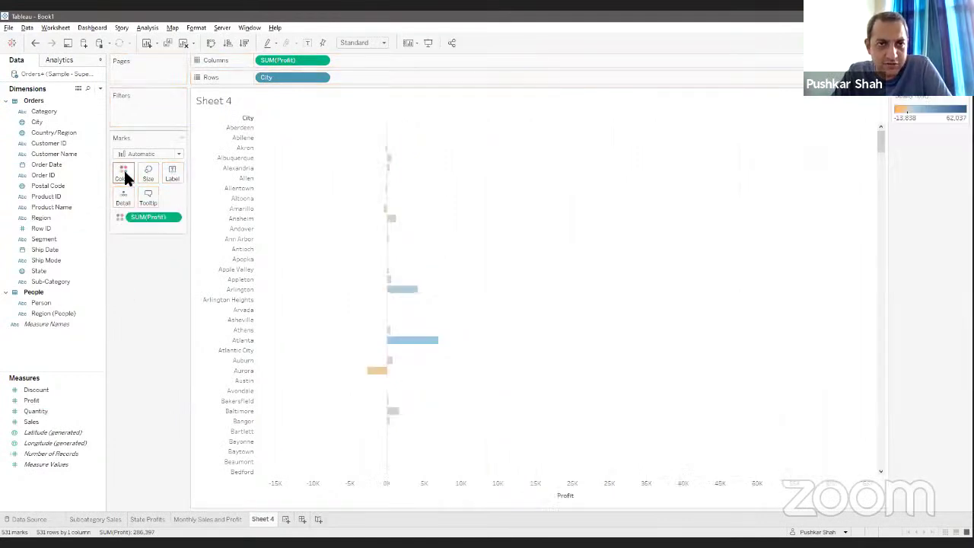
{"action": "left_click", "coordinate": [296, 43]}
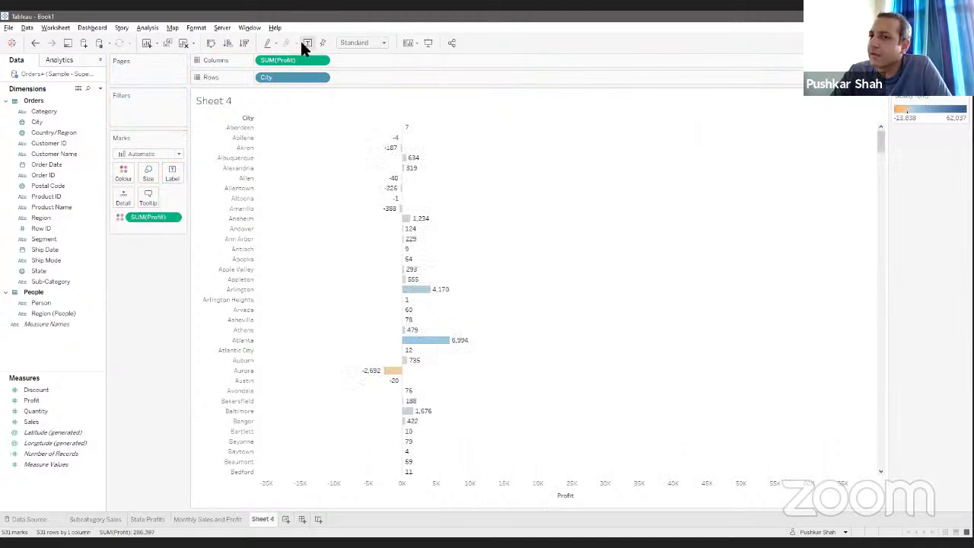
{"action": "left_click", "coordinate": [244, 43]}
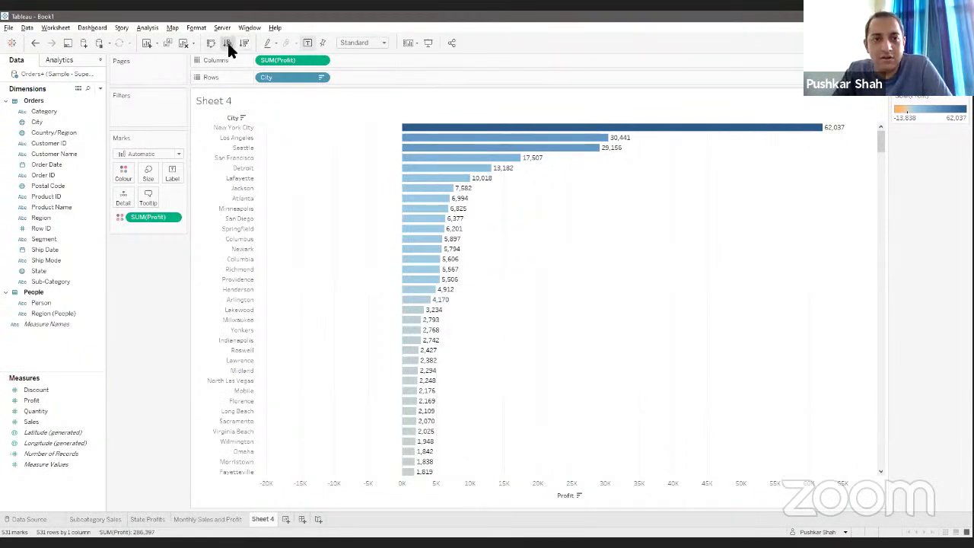
{"action": "left_click", "coordinate": [227, 42]}
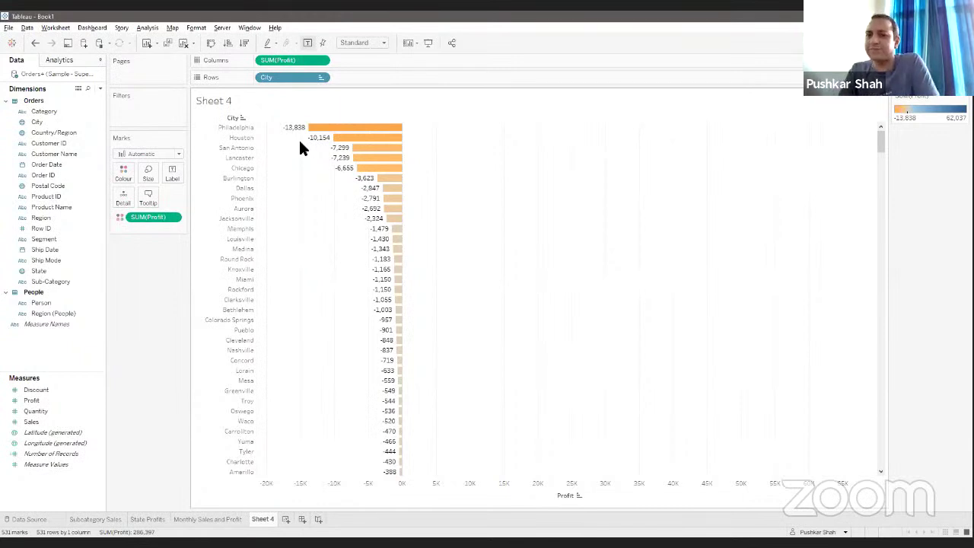
Step: Rename Sheet 4 to 'City Profit' and set the chart to Fit Width
{"action": "right_click", "coordinate": [262, 519]}
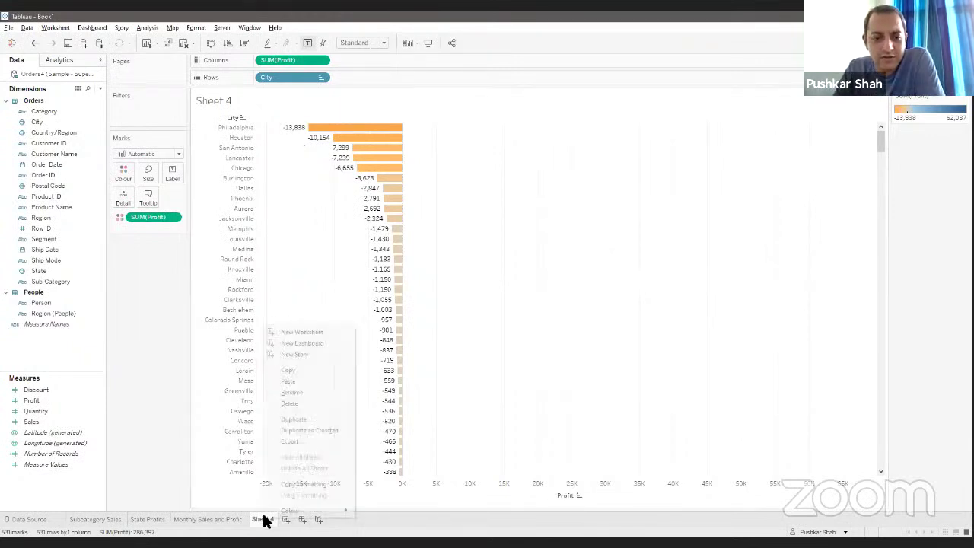
{"action": "left_click", "coordinate": [310, 390]}
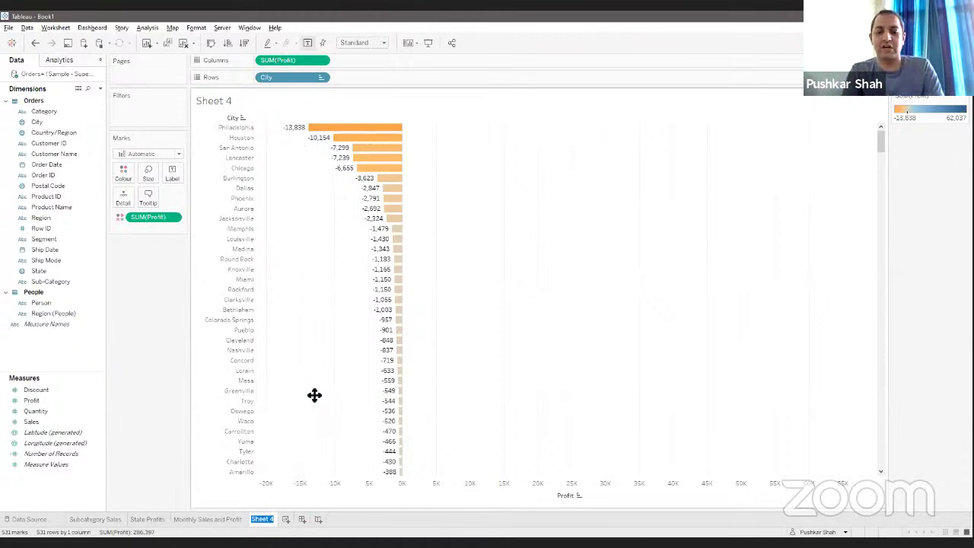
{"action": "type", "text": "To"}
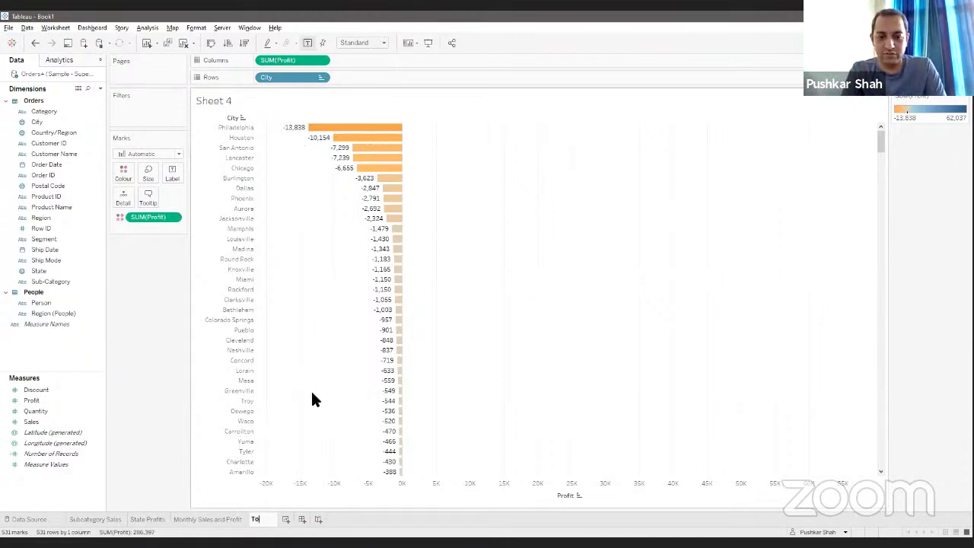
{"action": "key", "text": "BackSpace"}
{"action": "key", "text": "BackSpace"}
{"action": "type", "text": "City Pr"}
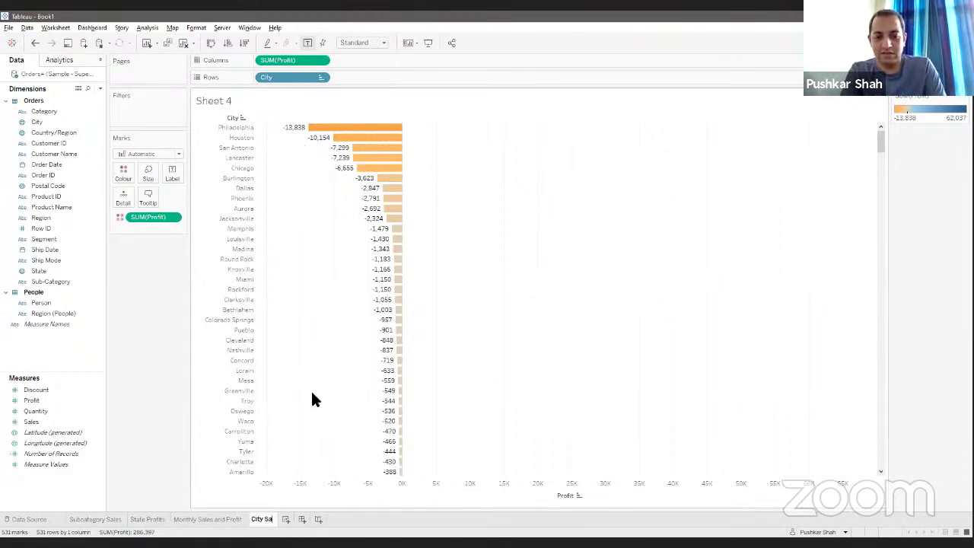
{"action": "type", "text": "ofit"}
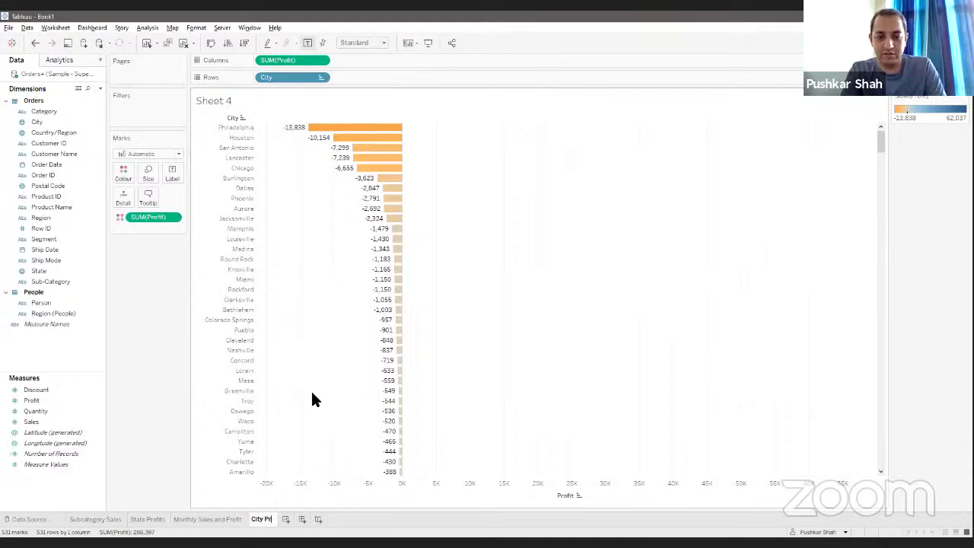
{"action": "key", "text": "Return"}
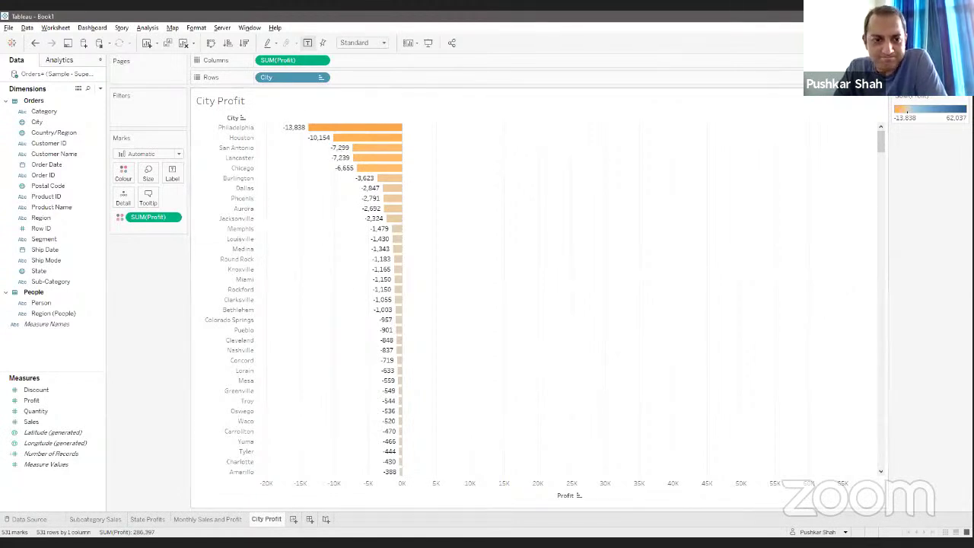
{"action": "left_click", "coordinate": [367, 44]}
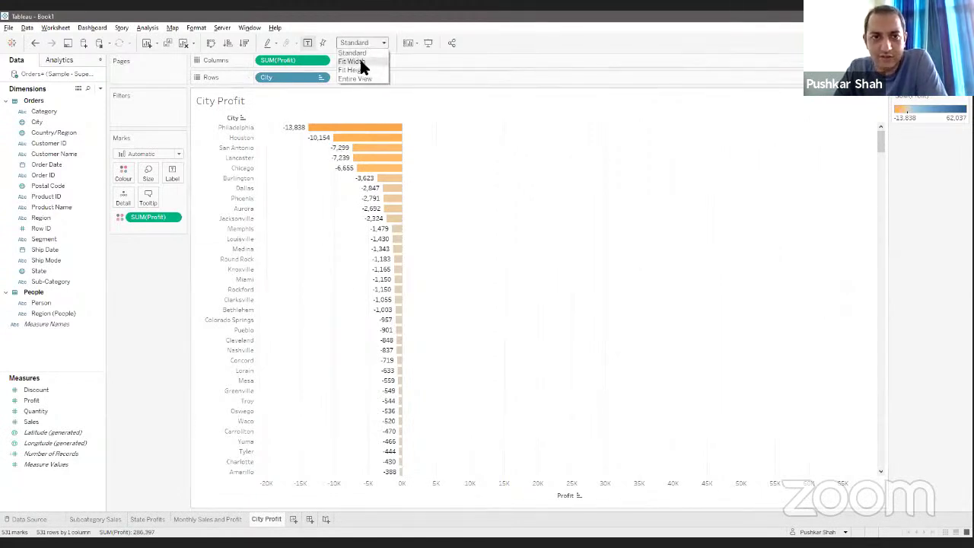
{"action": "left_click", "coordinate": [359, 61]}
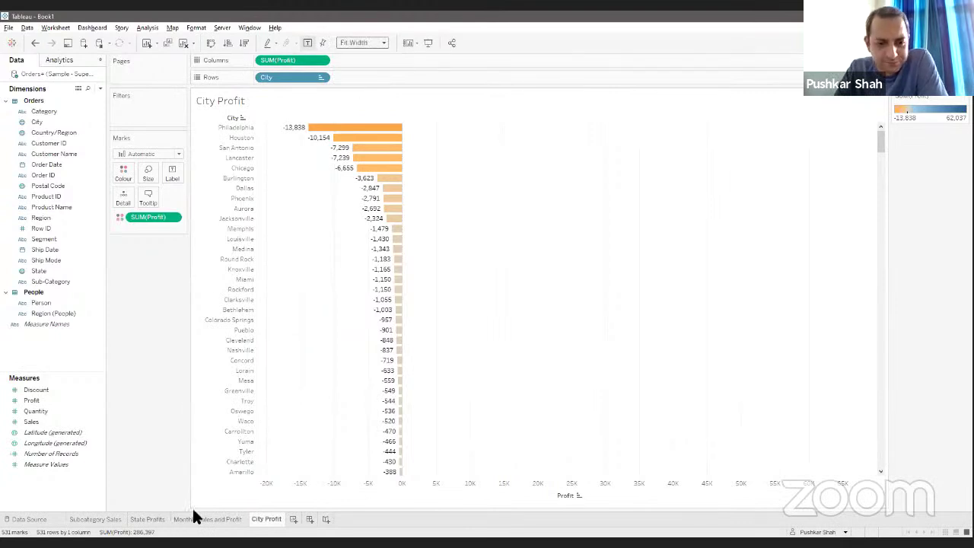
Step: Insert the City Profit sheet on a new line of the State Profits map tooltip
{"action": "left_click", "coordinate": [147, 520]}
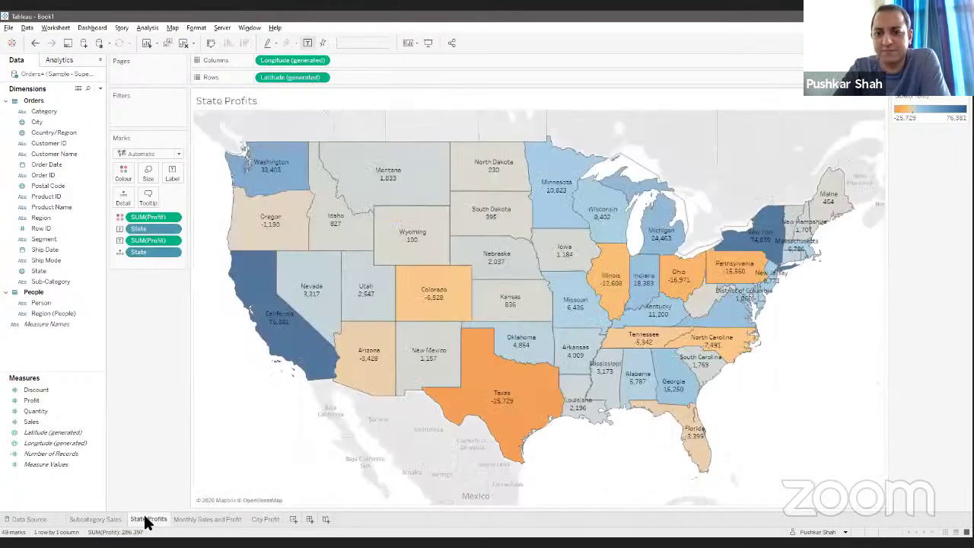
{"action": "left_click", "coordinate": [148, 199]}
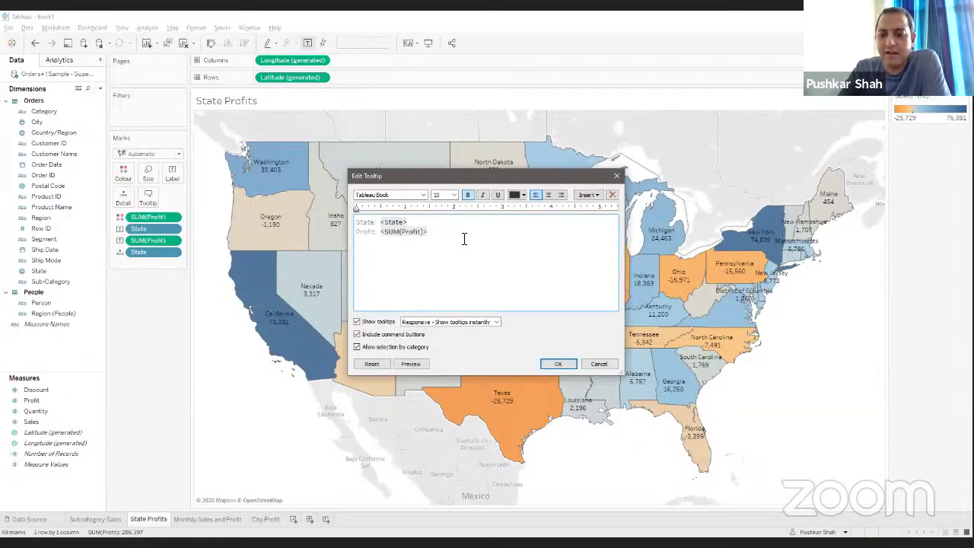
{"action": "left_click", "coordinate": [463, 239]}
{"action": "left_click", "coordinate": [591, 195]}
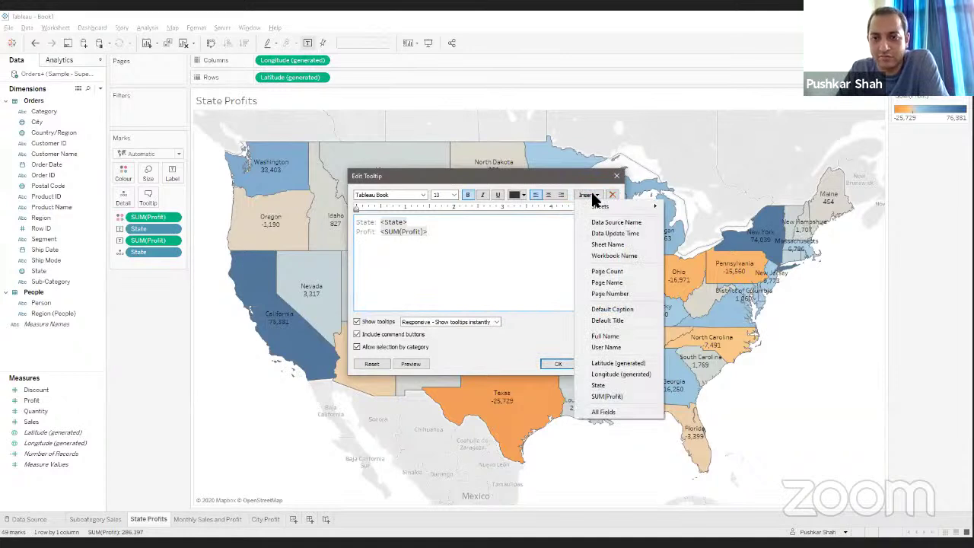
{"action": "mouse_move", "coordinate": [593, 205]}
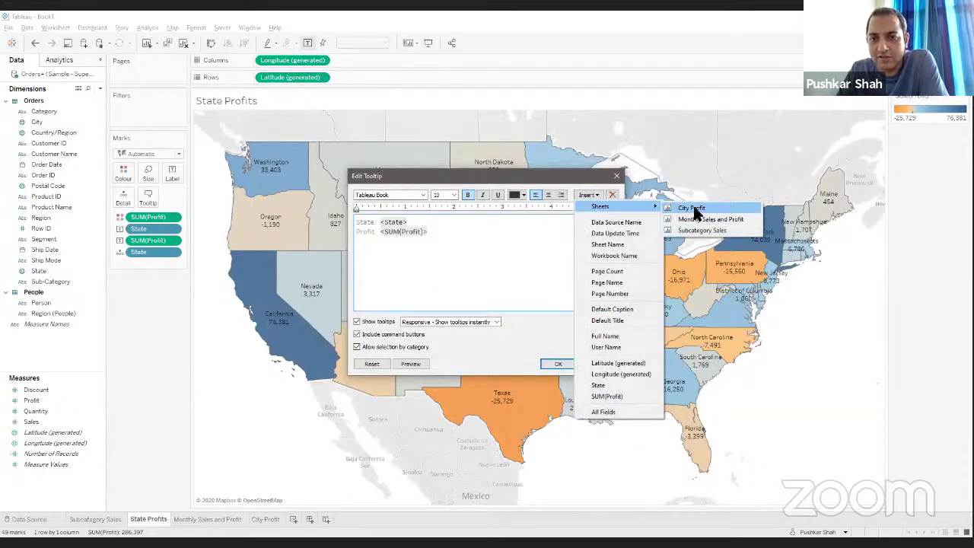
{"action": "left_click", "coordinate": [693, 210]}
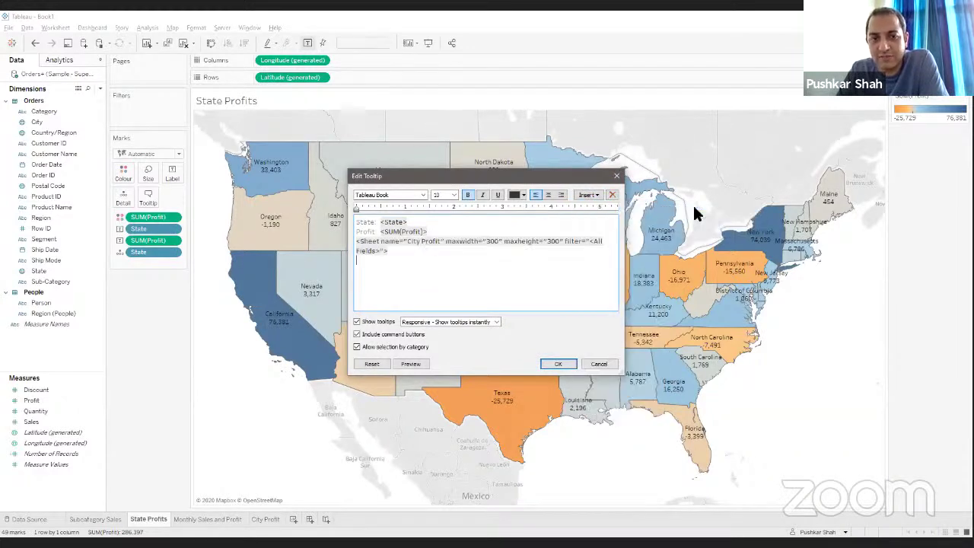
{"action": "left_click", "coordinate": [556, 366]}
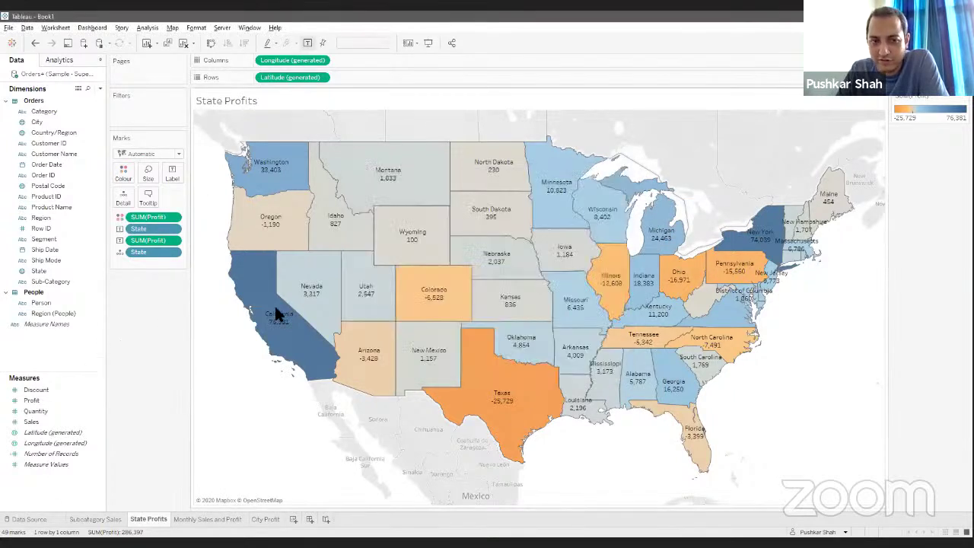
{"action": "mouse_move", "coordinate": [275, 316]}
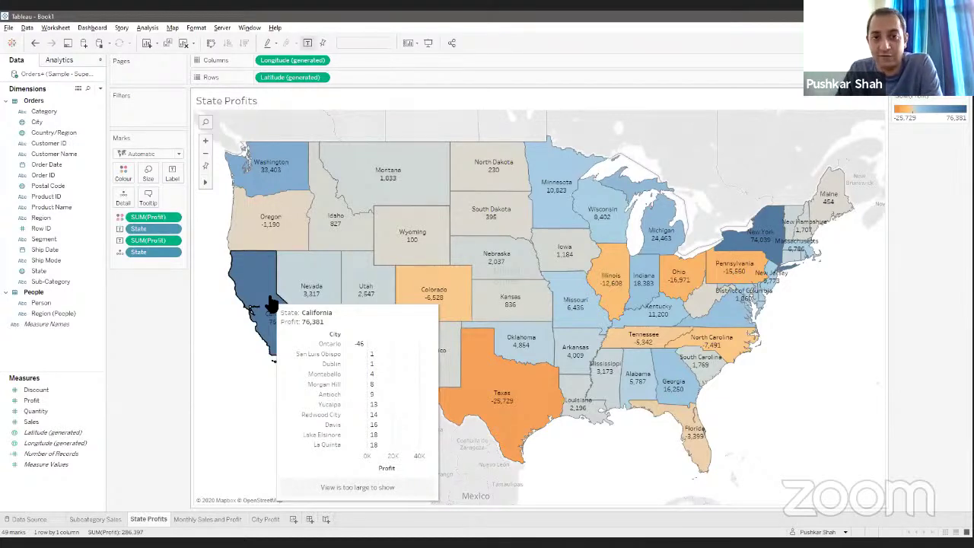
{"action": "mouse_move", "coordinate": [771, 228]}
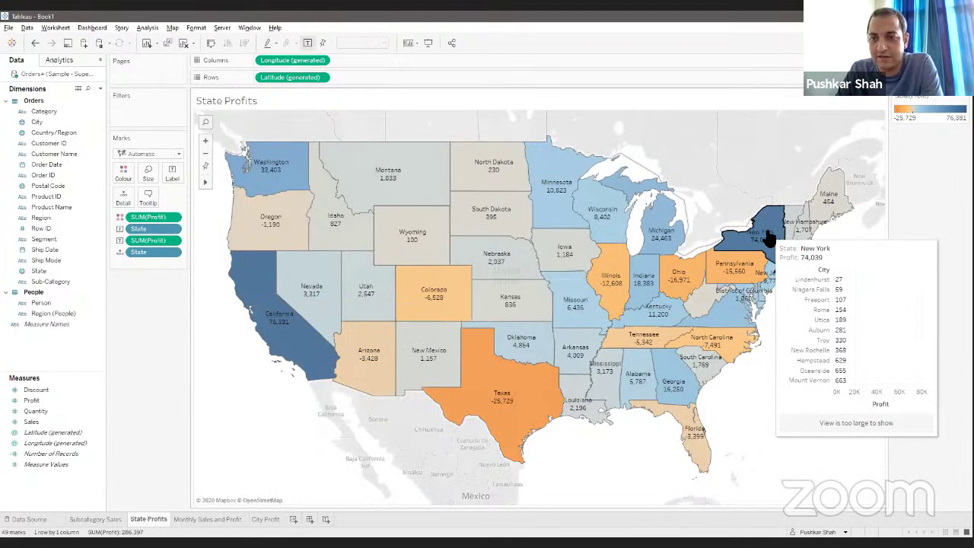
{"action": "mouse_move", "coordinate": [723, 268]}
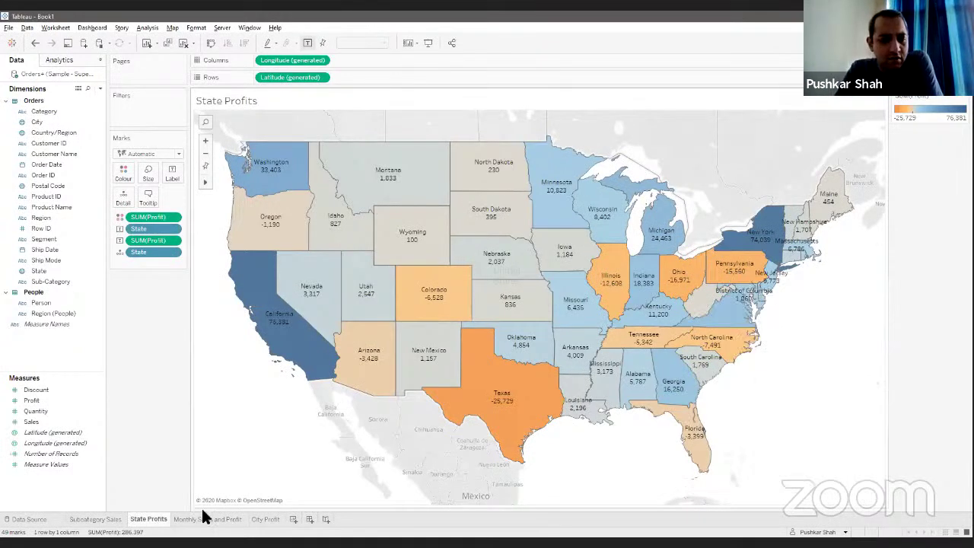
Step: Look through the Monthly Sales and Profit and City Profit sheets, then add a new Sheet 5
{"action": "left_click", "coordinate": [240, 522]}
{"action": "left_click", "coordinate": [272, 519]}
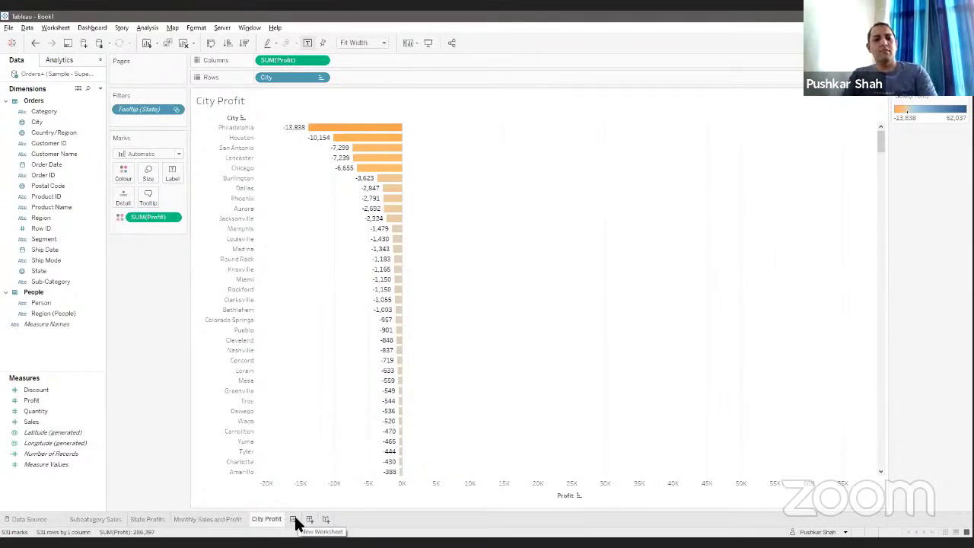
{"action": "left_click", "coordinate": [294, 519]}
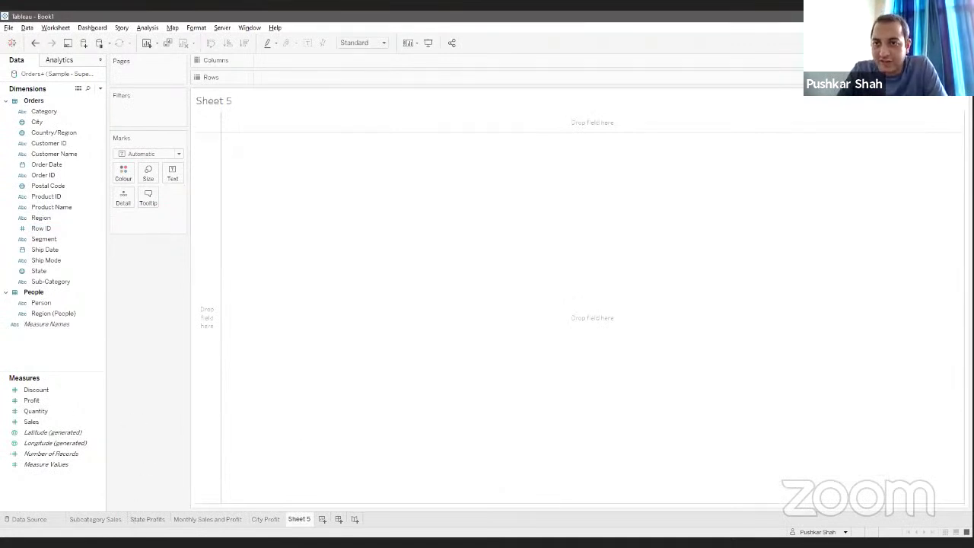
Step: Select Category and Profit and build a pie chart from Show Me
{"action": "left_click", "coordinate": [947, 44]}
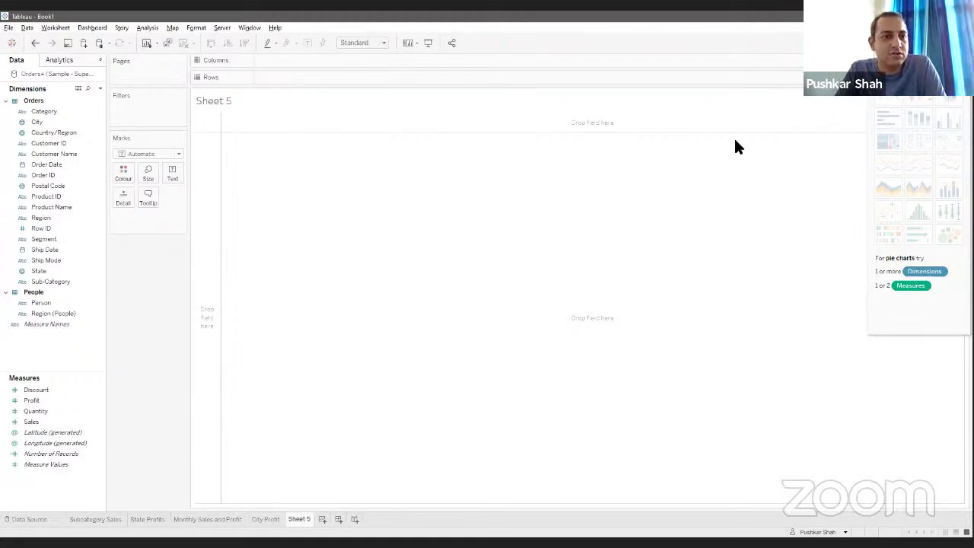
{"action": "left_click", "coordinate": [72, 112]}
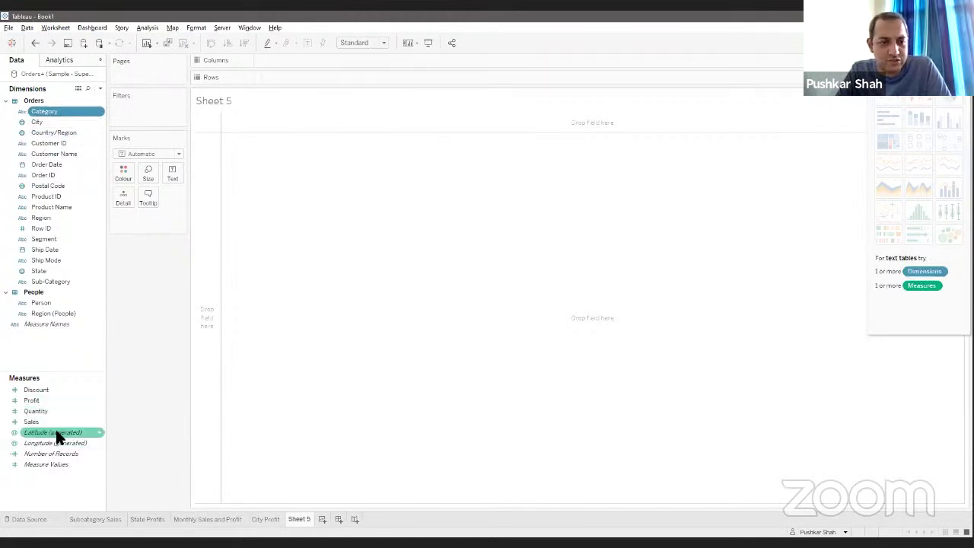
{"action": "left_click", "coordinate": [44, 400], "text": "ctrl"}
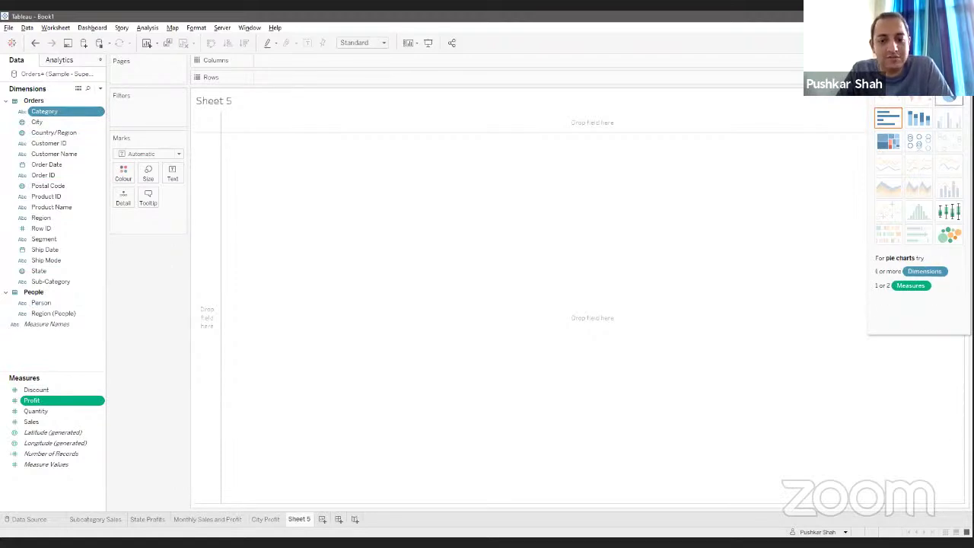
{"action": "left_click", "coordinate": [949, 97]}
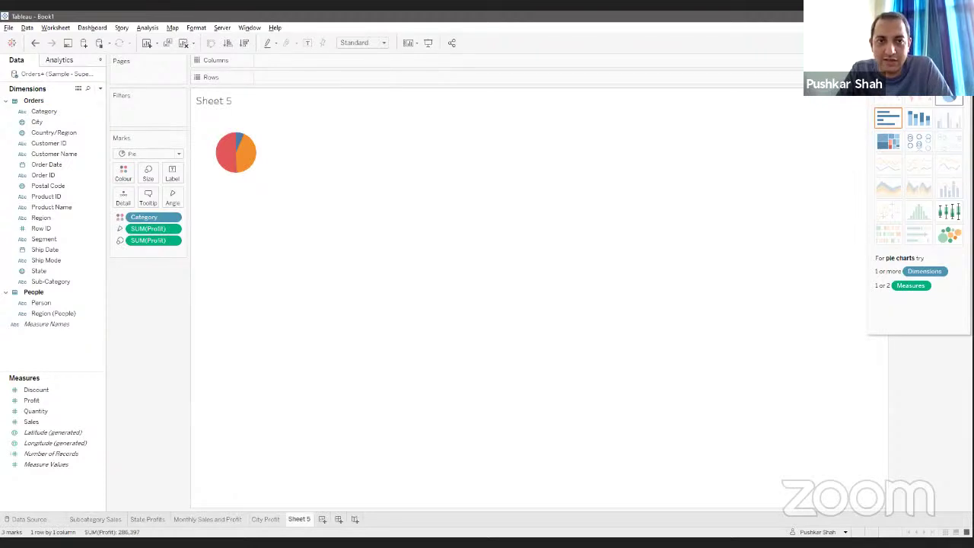
Step: Make the pie fill the Entire View and sort its slices by profit
{"action": "left_click", "coordinate": [363, 43]}
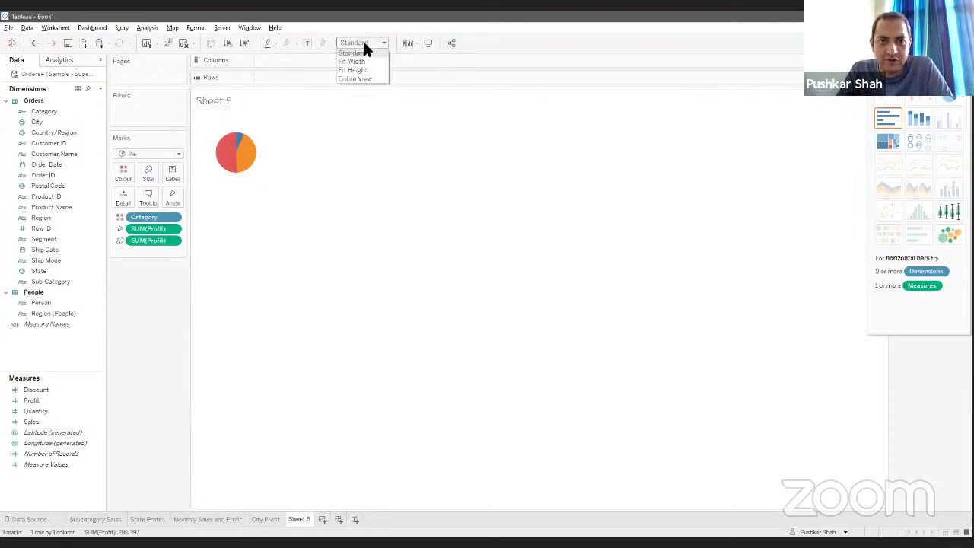
{"action": "left_click", "coordinate": [377, 79]}
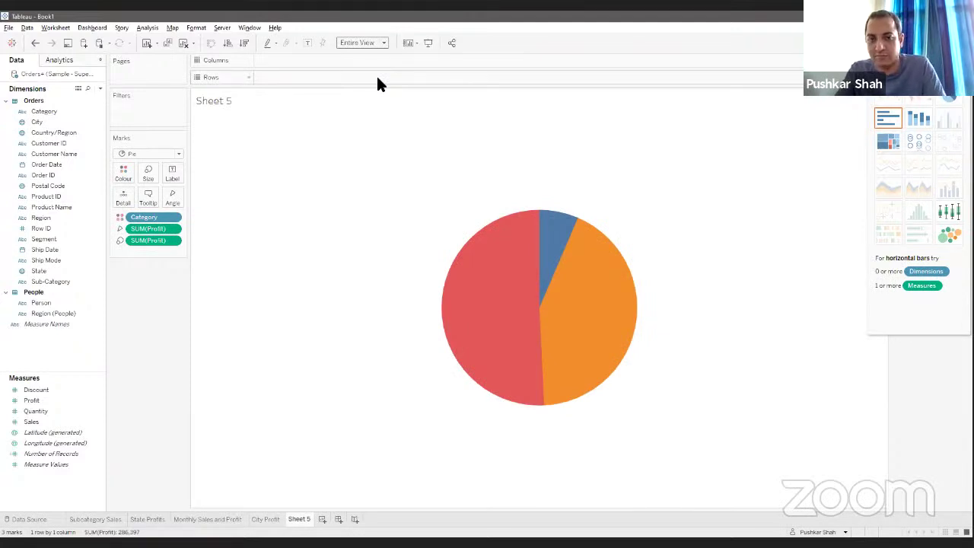
{"action": "left_click", "coordinate": [244, 43]}
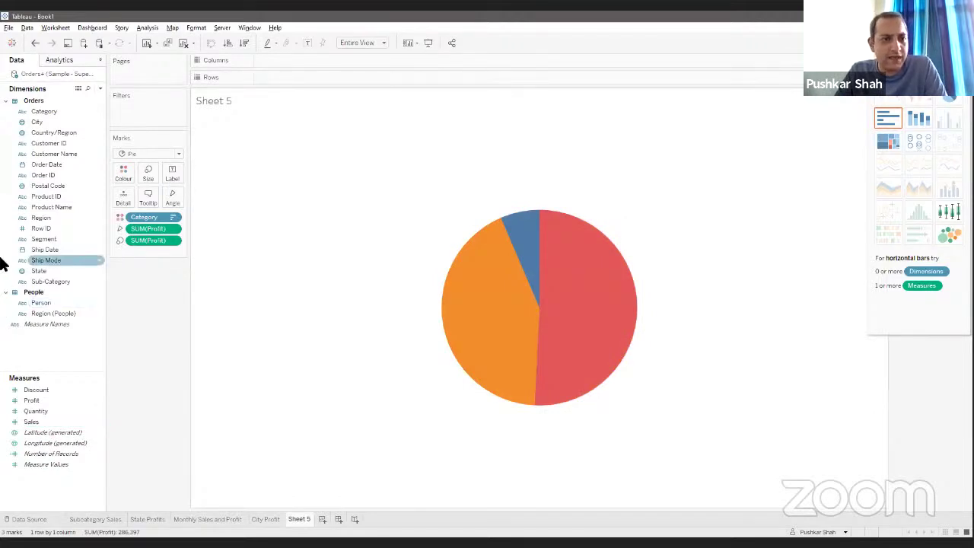
Step: Label each pie slice with its Category name and Profit value
{"action": "left_click_drag", "start_coordinate": [39, 113], "coordinate": [173, 170]}
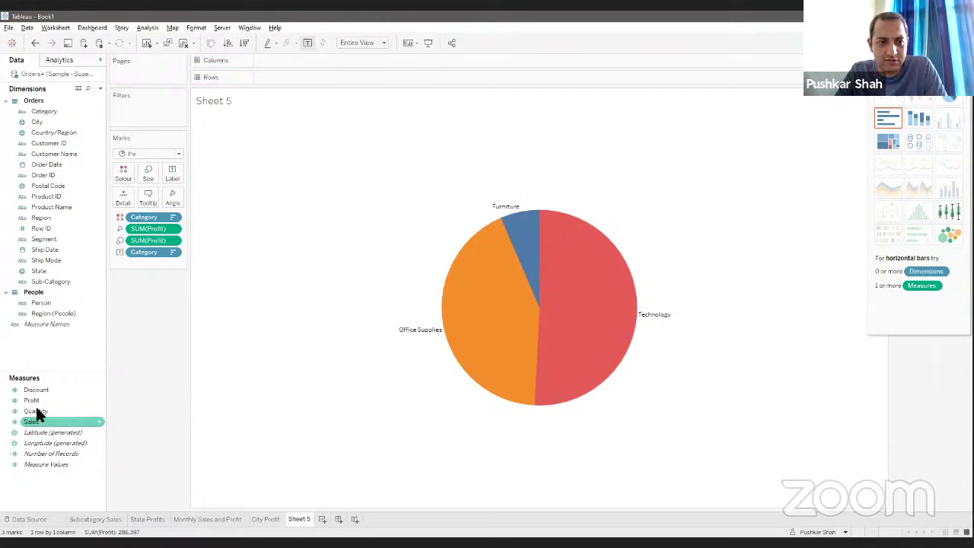
{"action": "left_click_drag", "start_coordinate": [35, 400], "coordinate": [170, 182]}
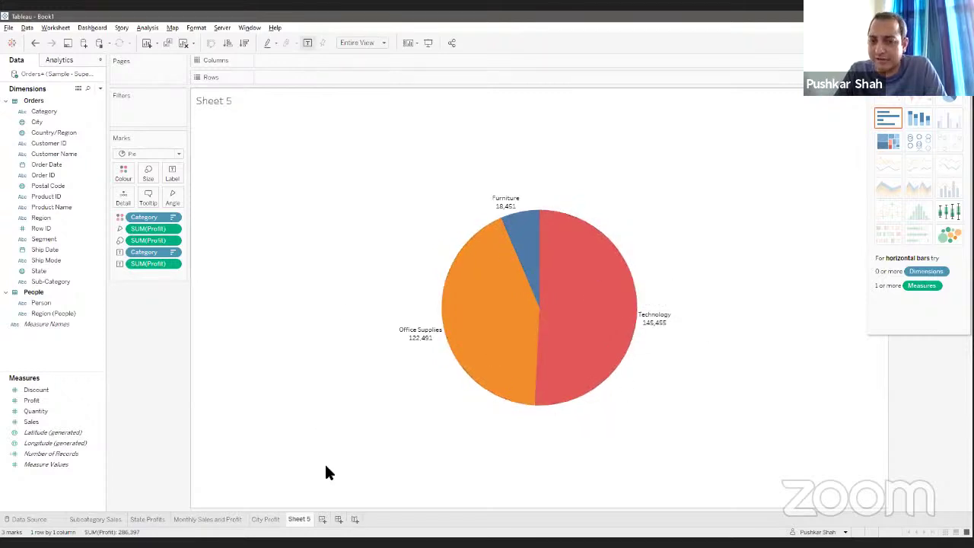
{"action": "mouse_move", "coordinate": [657, 333]}
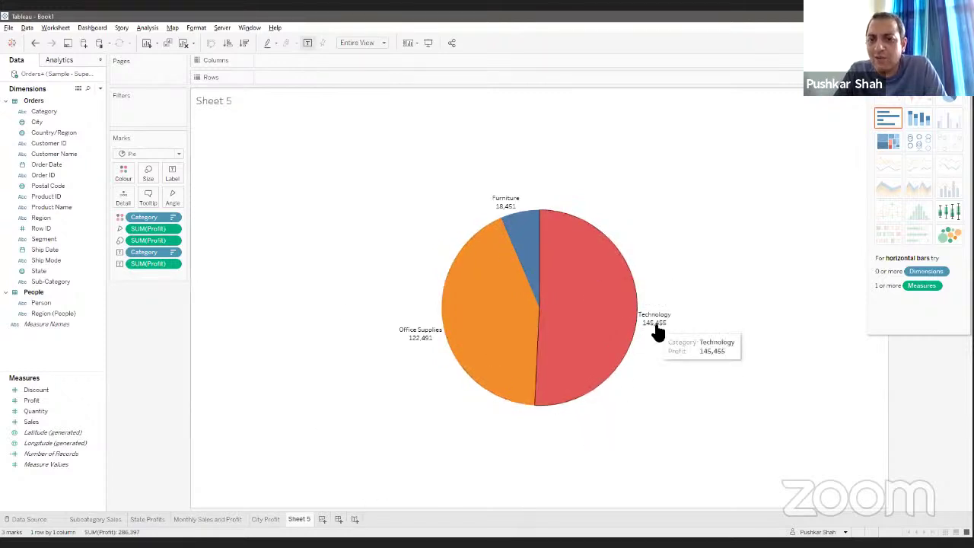
{"action": "mouse_move", "coordinate": [520, 205]}
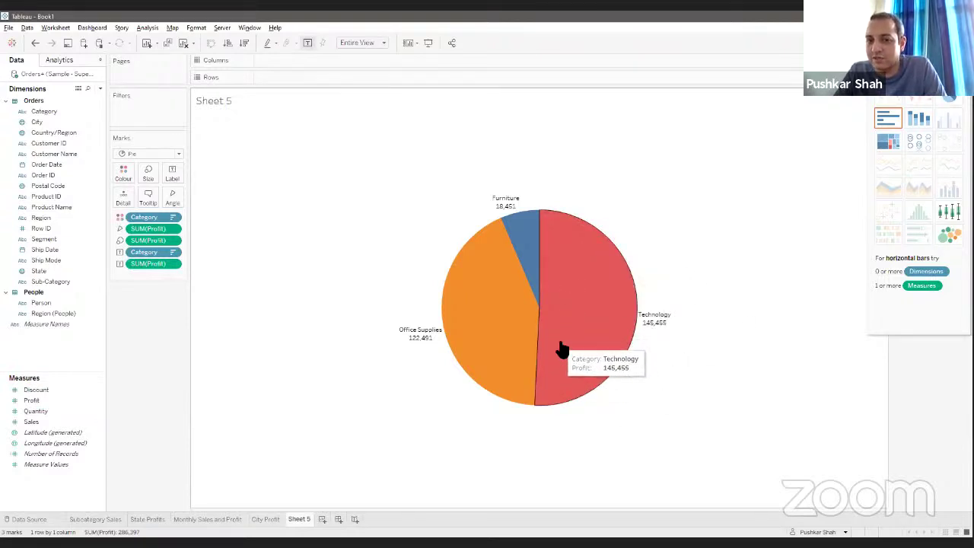
Step: Change the SUM(Profit) slice labels to a Percent of Total quick table calculation
{"action": "right_click", "coordinate": [174, 266]}
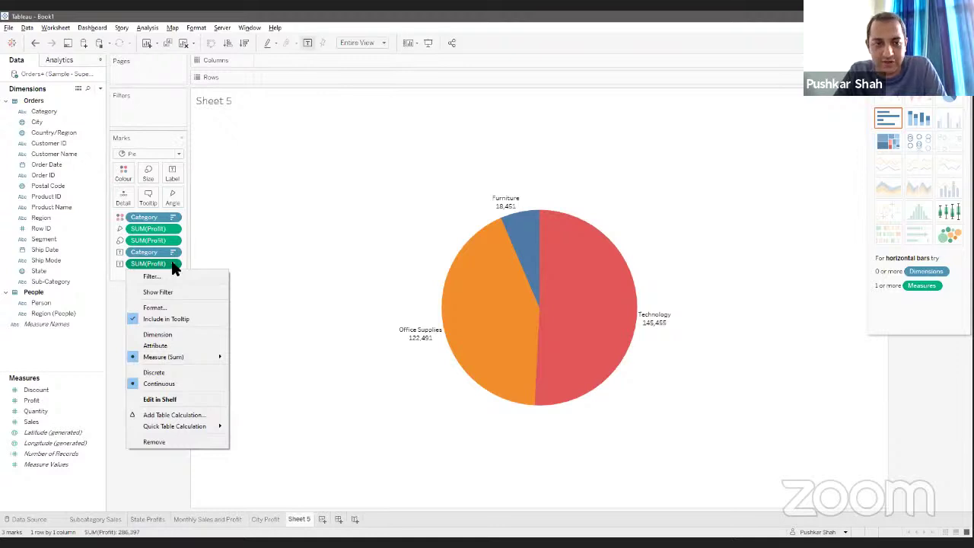
{"action": "mouse_move", "coordinate": [174, 428]}
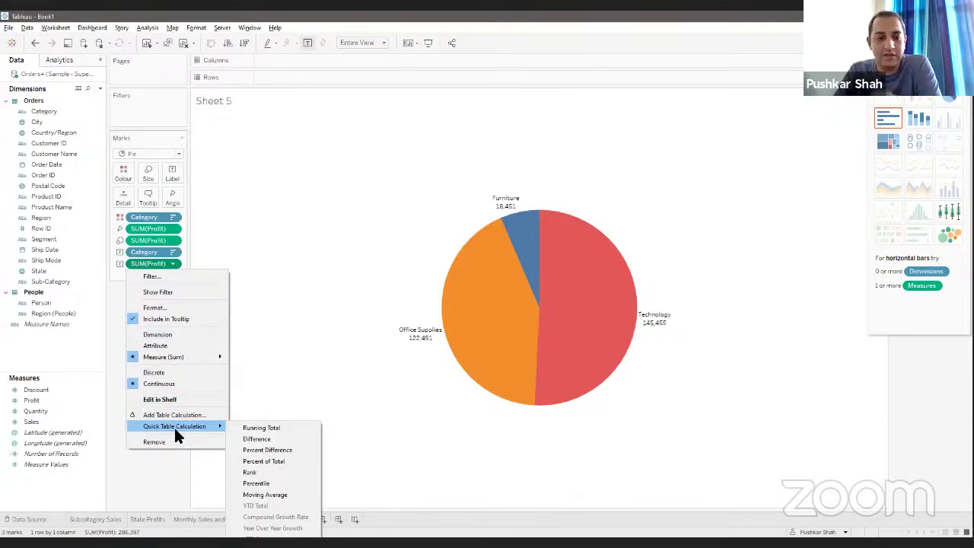
{"action": "left_click", "coordinate": [274, 461]}
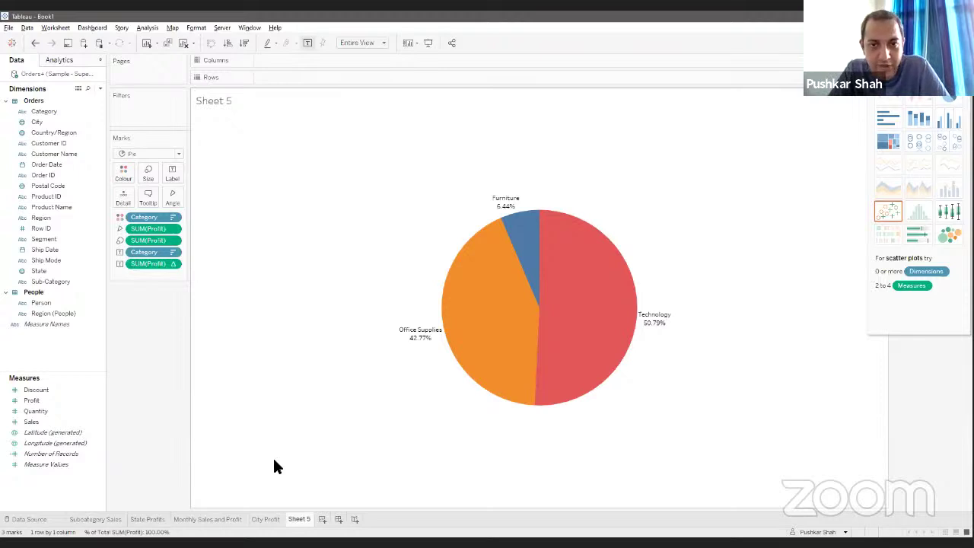
Step: Rename Sheet 5 to 'Profit Contribution'
{"action": "right_click", "coordinate": [305, 520]}
{"action": "left_click", "coordinate": [337, 394]}
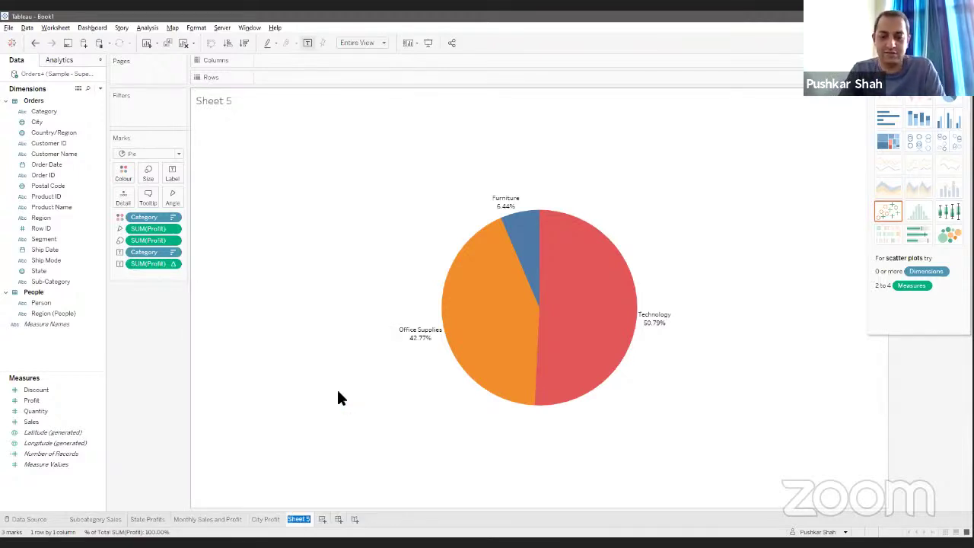
{"action": "type", "text": "Profit Contribution"}
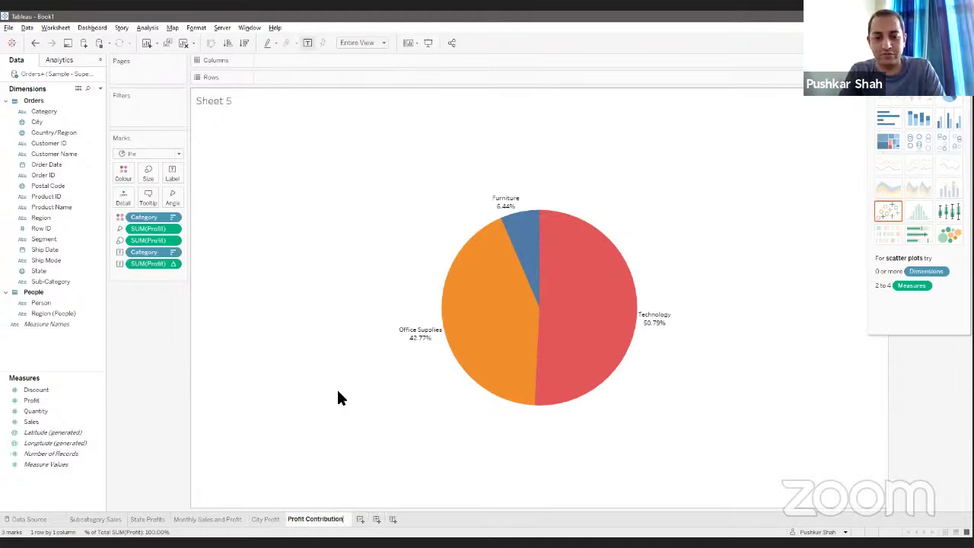
{"action": "key", "text": "Return"}
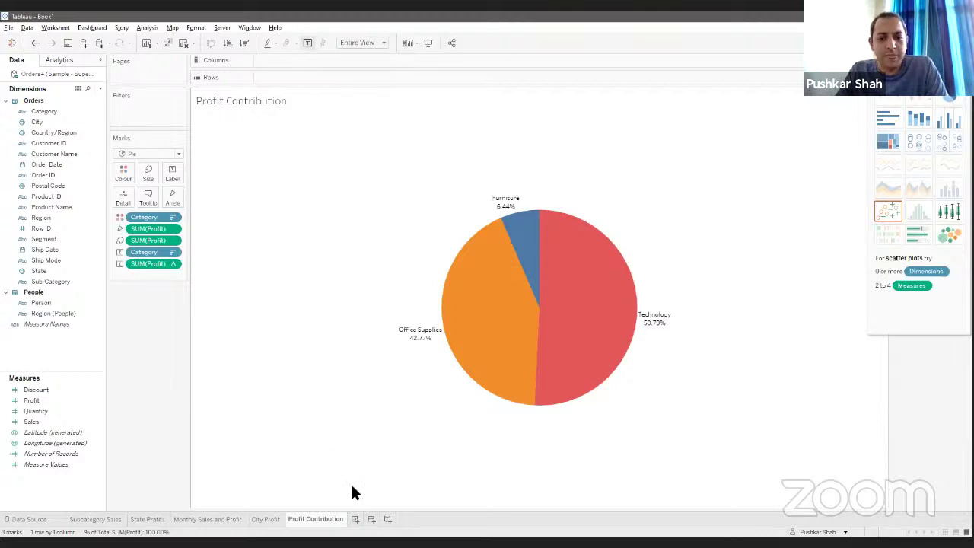
Step: Review the finished sheets, then create a new empty Dashboard 1
{"action": "left_click", "coordinate": [108, 519]}
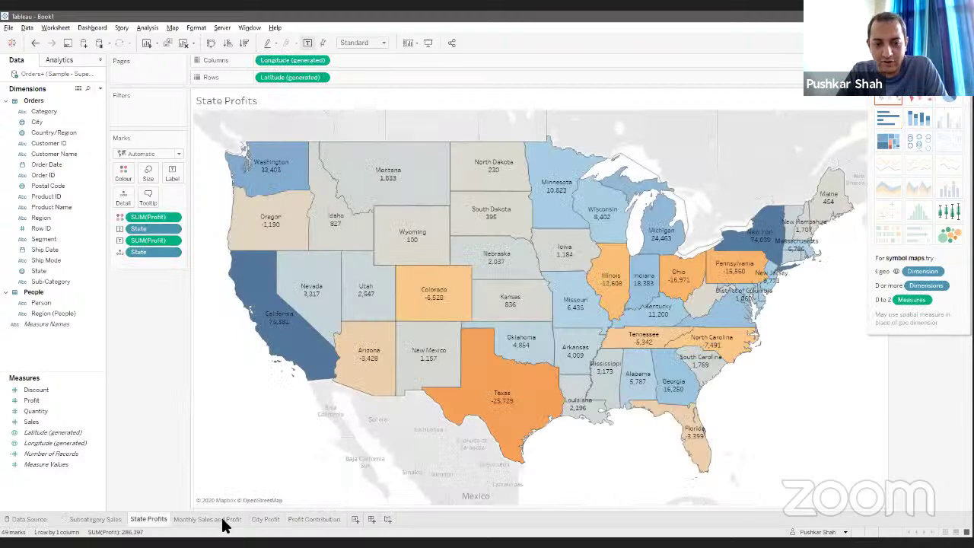
{"action": "left_click", "coordinate": [228, 524]}
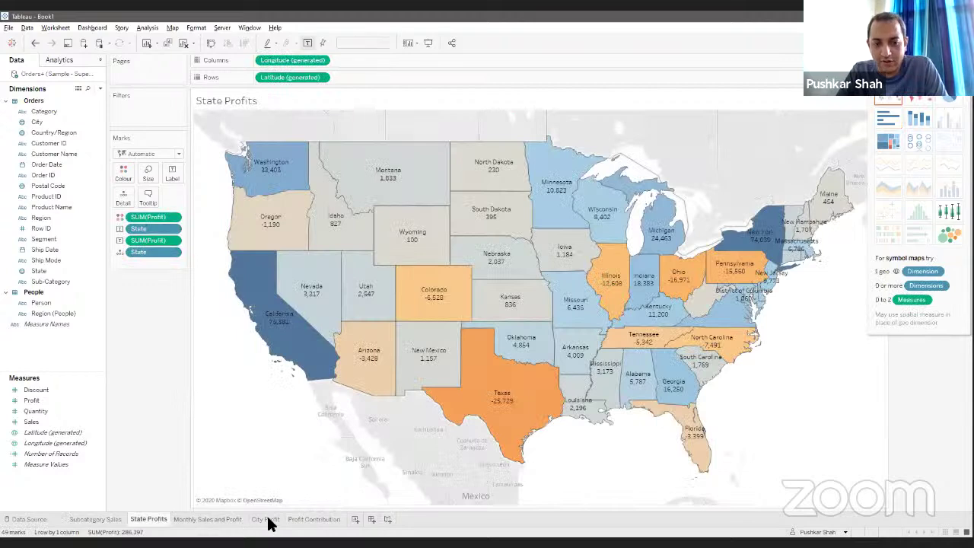
{"action": "key", "text": "ctrl+Tab"}
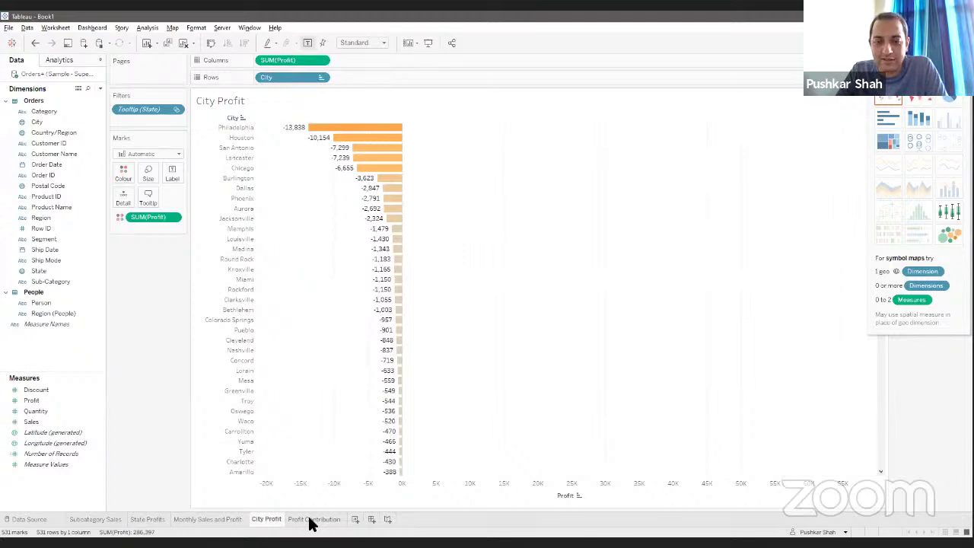
{"action": "left_click", "coordinate": [312, 520]}
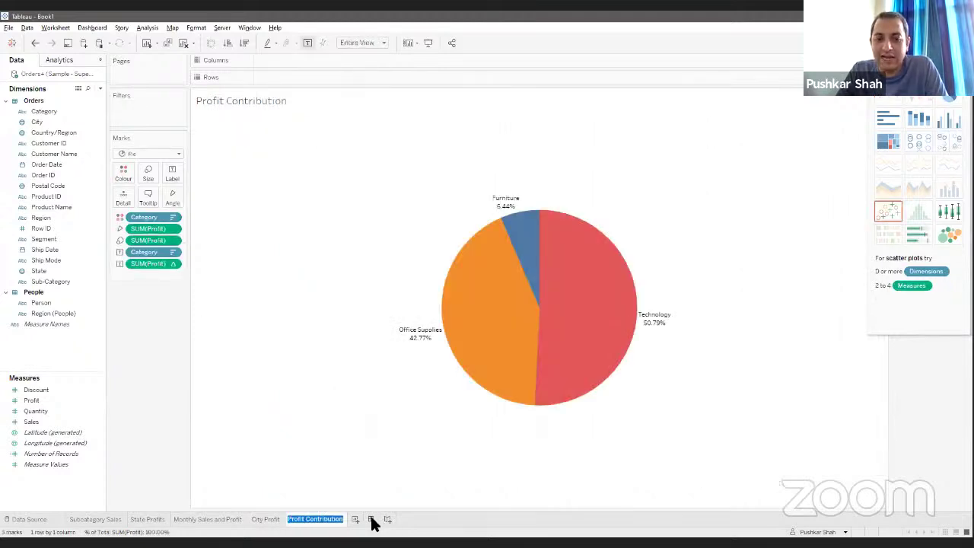
{"action": "left_click", "coordinate": [371, 520]}
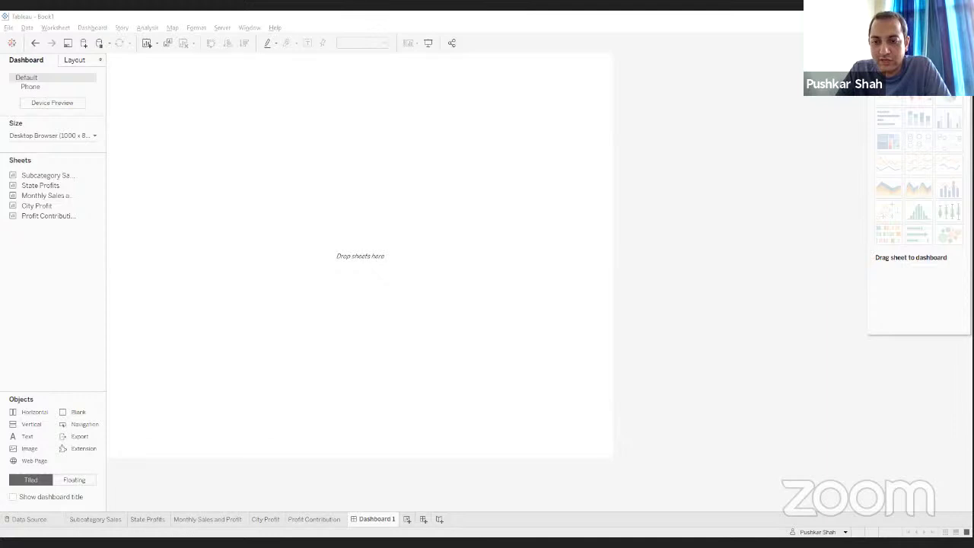
Step: Place Subcategory Sales on top, State Profits below, and Profit Contribution beside the map
{"action": "left_click", "coordinate": [39, 258]}
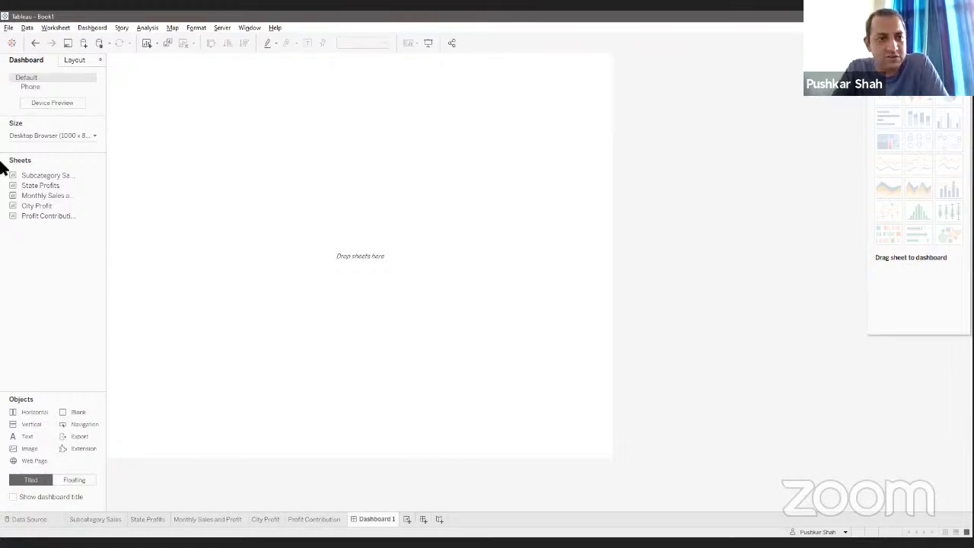
{"action": "mouse_move", "coordinate": [61, 179]}
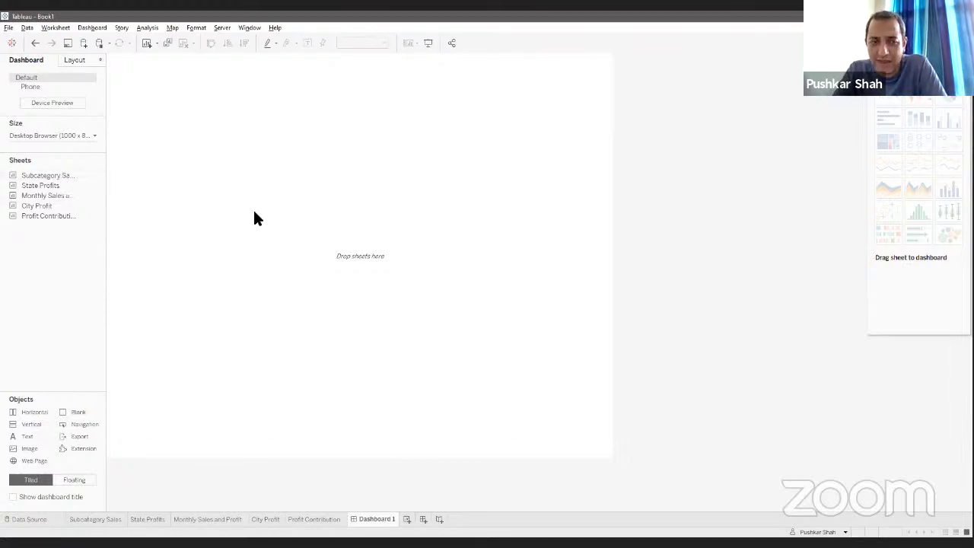
{"action": "left_click_drag", "start_coordinate": [47, 175], "coordinate": [318, 147]}
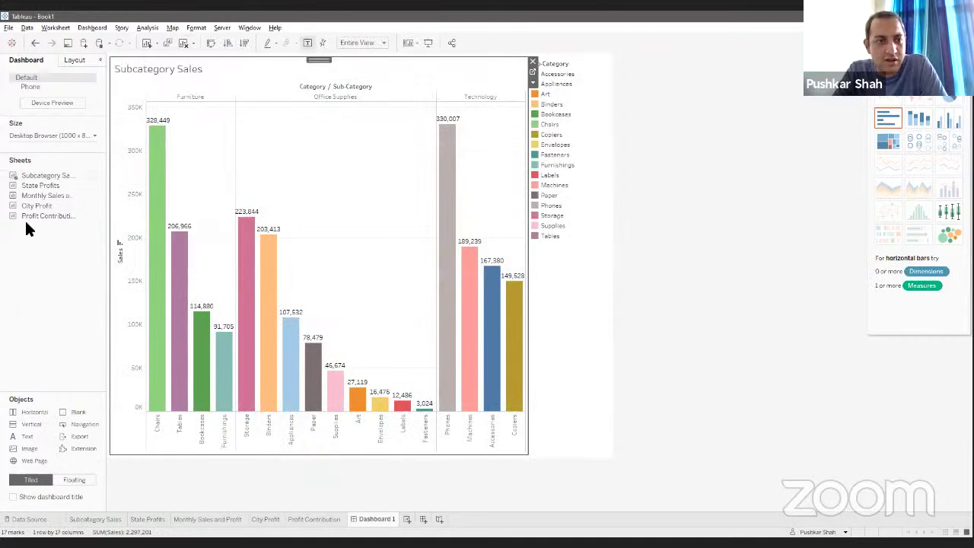
{"action": "left_click_drag", "start_coordinate": [38, 185], "coordinate": [301, 352]}
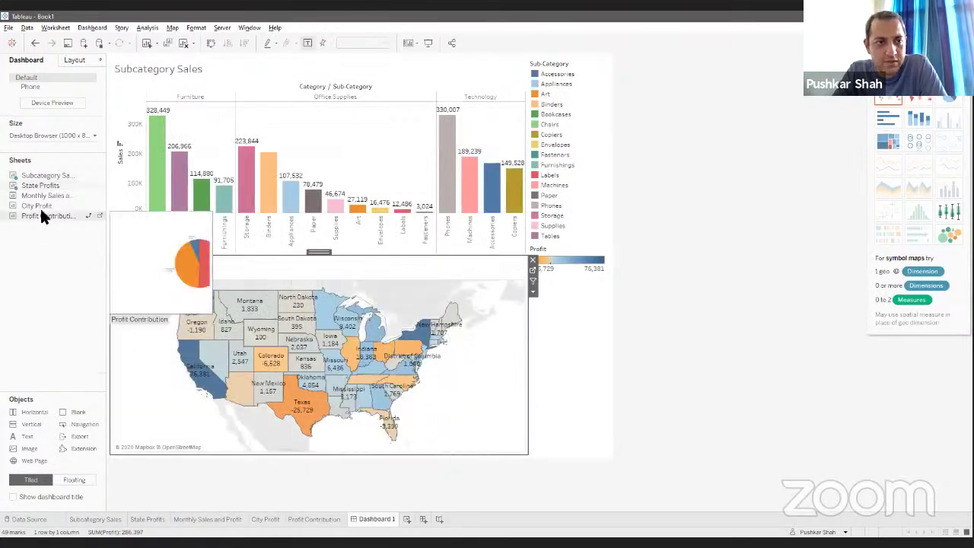
{"action": "left_click_drag", "start_coordinate": [43, 193], "coordinate": [471, 128]}
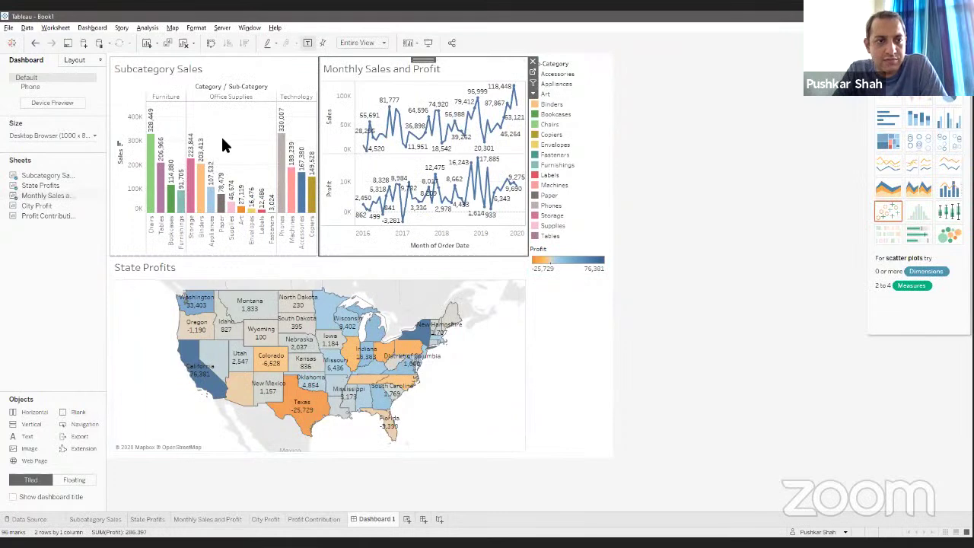
{"action": "left_click_drag", "start_coordinate": [39, 216], "coordinate": [470, 339]}
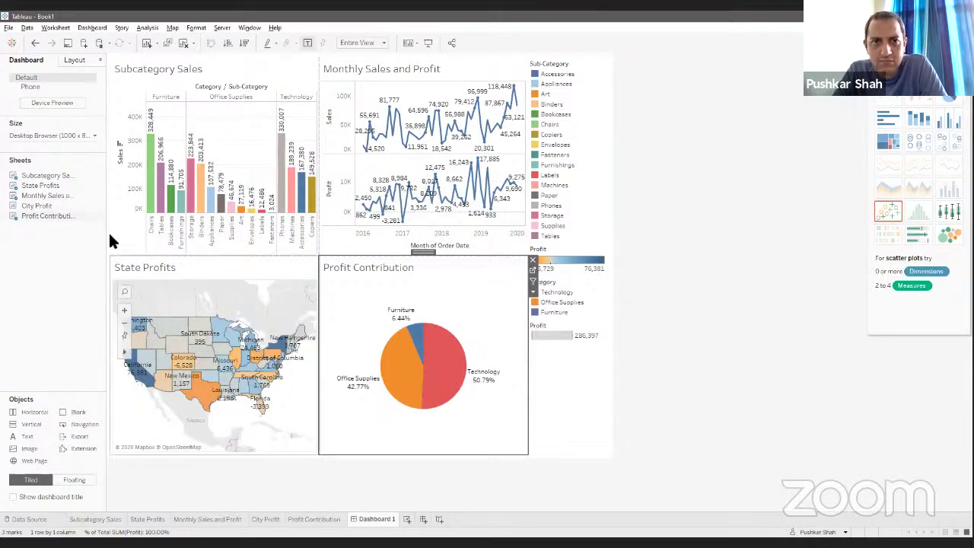
Step: Change the dashboard size from Fixed to Automatic
{"action": "left_click", "coordinate": [42, 137]}
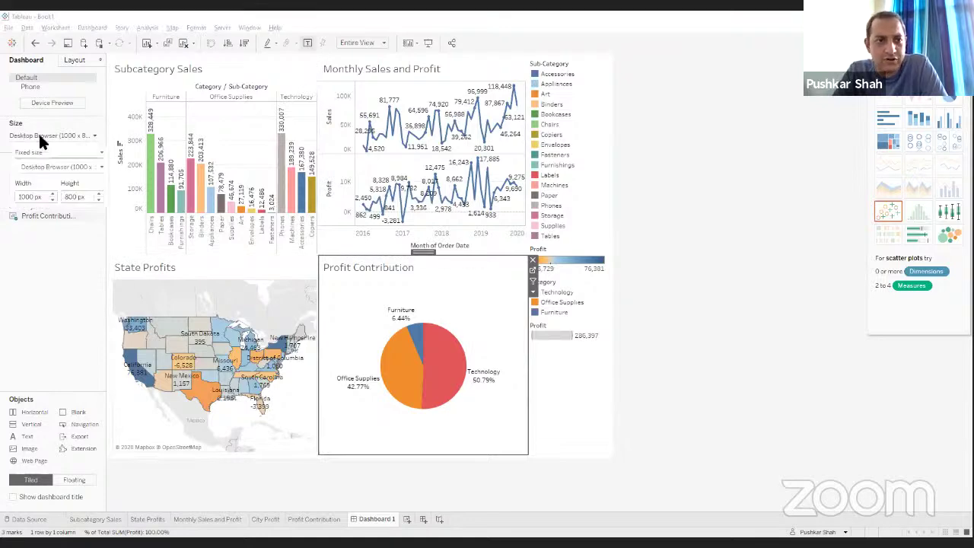
{"action": "left_click", "coordinate": [43, 152]}
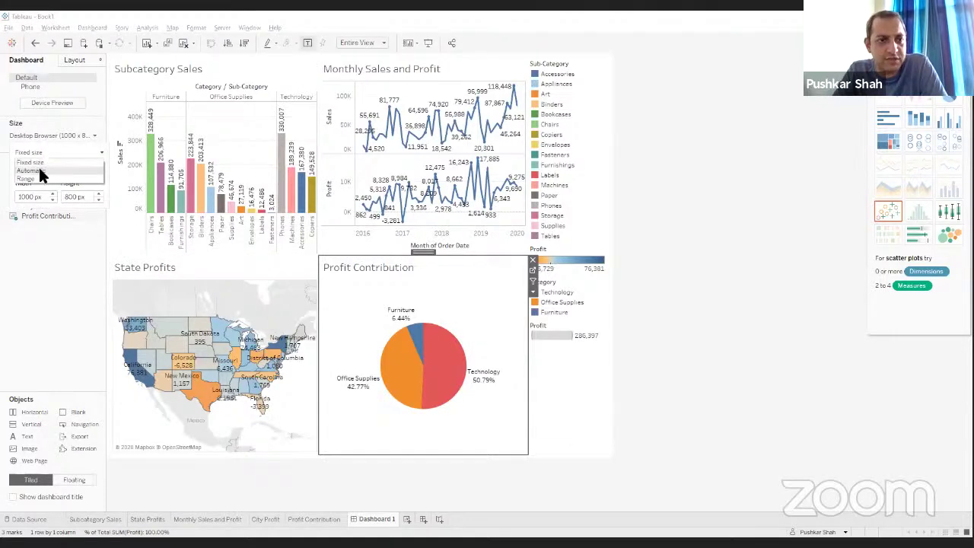
{"action": "left_click", "coordinate": [40, 172]}
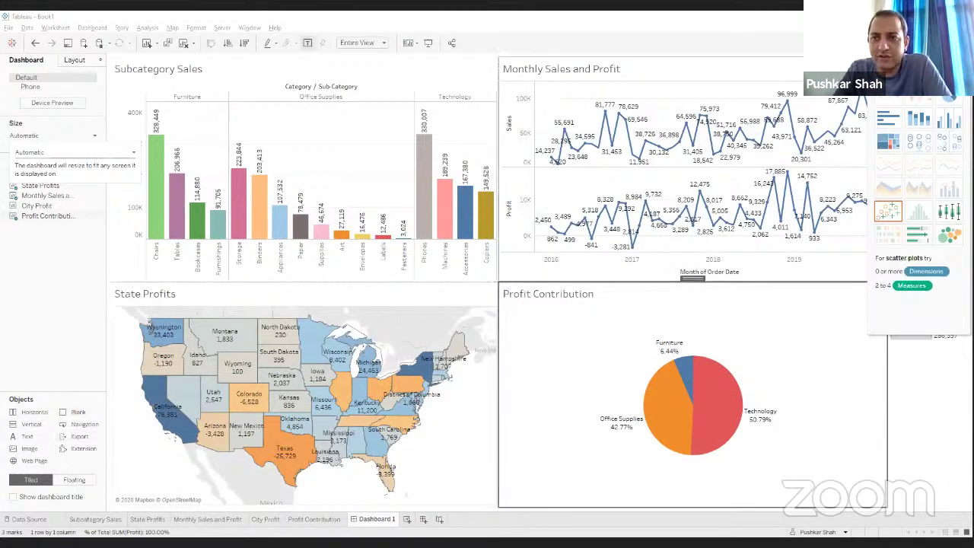
{"action": "left_click", "coordinate": [944, 43]}
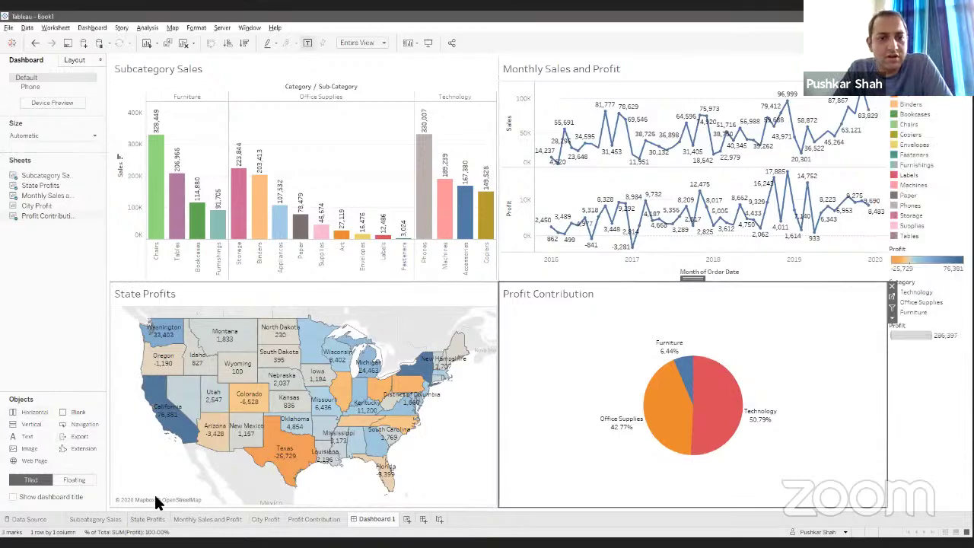
Step: Test-select the Chairs bar, California and the Office Supplies slice, then select Subcategory Sales
{"action": "left_click", "coordinate": [158, 176]}
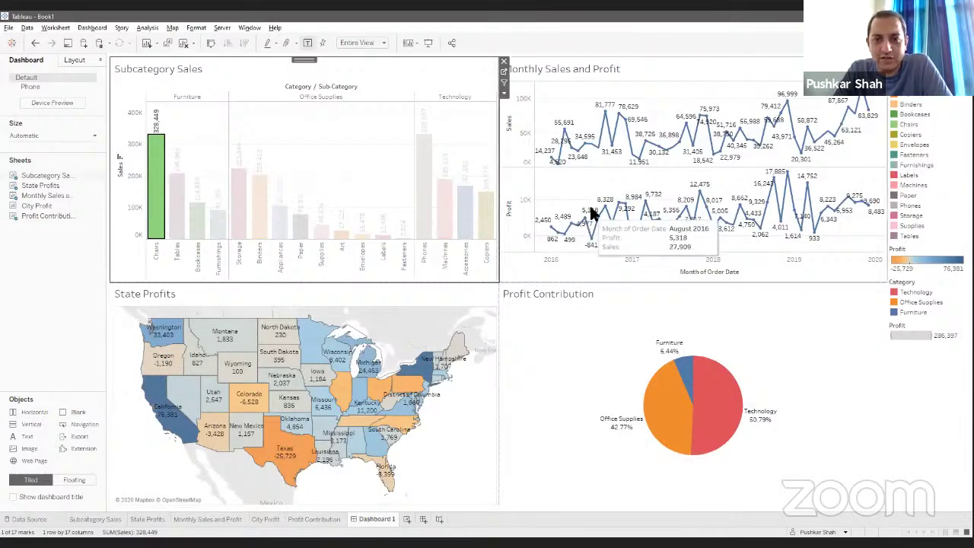
{"action": "left_click", "coordinate": [192, 421]}
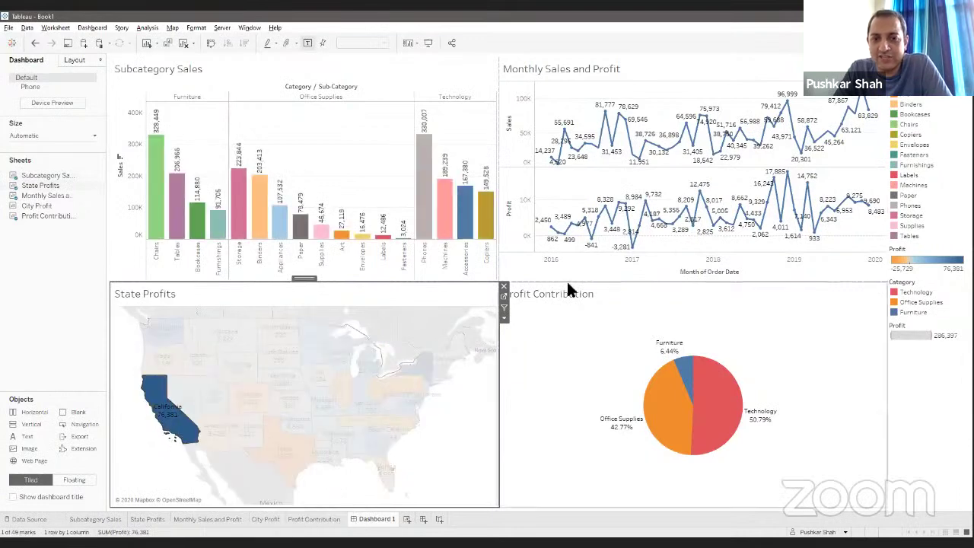
{"action": "left_click", "coordinate": [671, 404]}
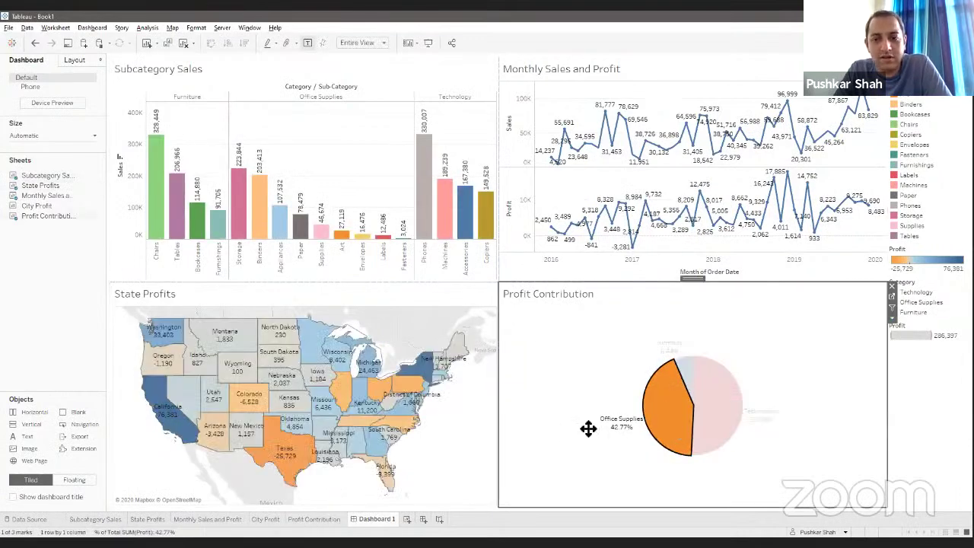
{"action": "left_click", "coordinate": [671, 414]}
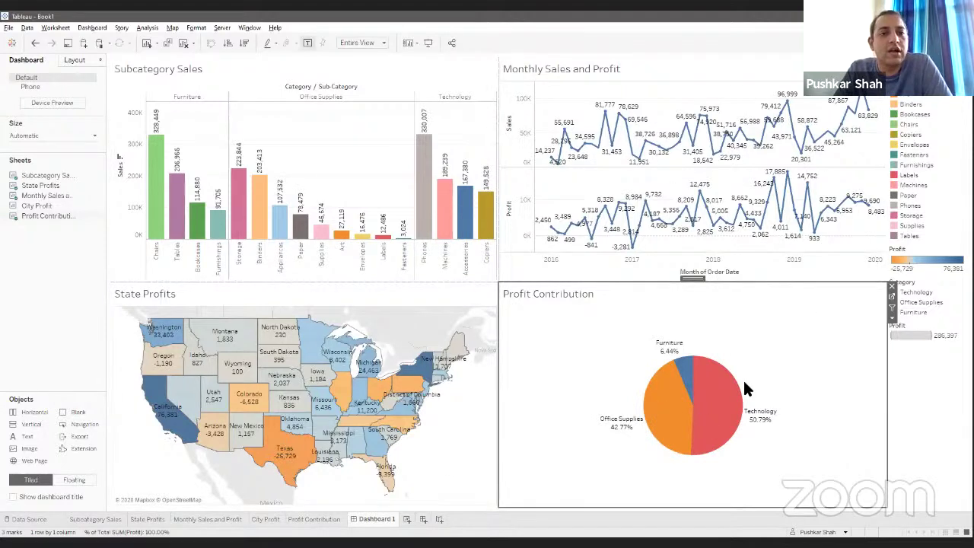
{"action": "left_click", "coordinate": [347, 73]}
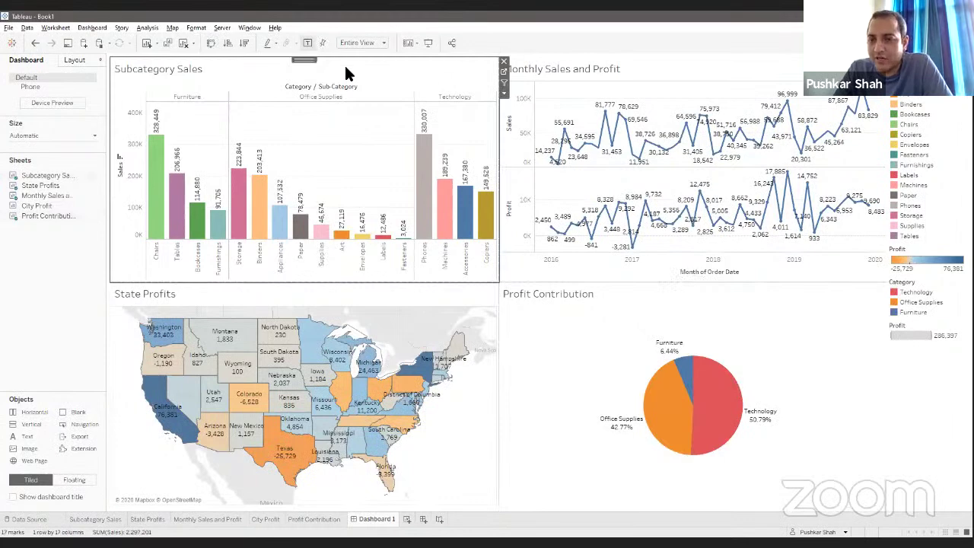
Step: Turn on Use as Filter for Subcategory Sales and filter the dashboard to Chairs
{"action": "left_click", "coordinate": [503, 84]}
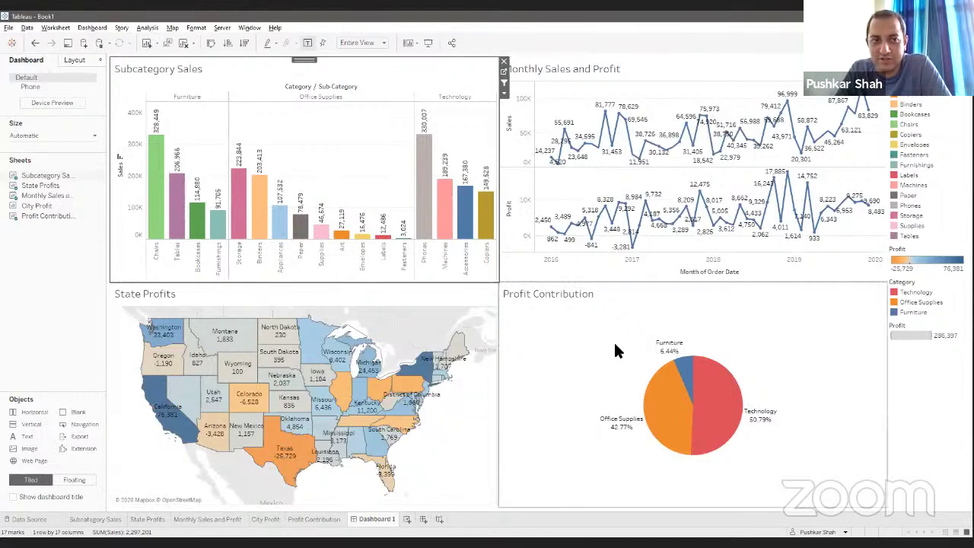
{"action": "left_click", "coordinate": [156, 201]}
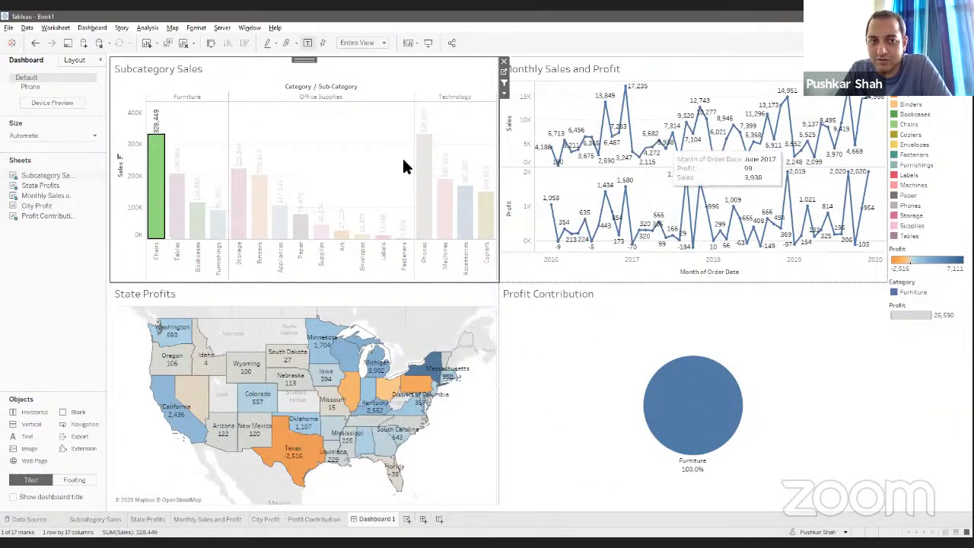
{"action": "mouse_move", "coordinate": [155, 221]}
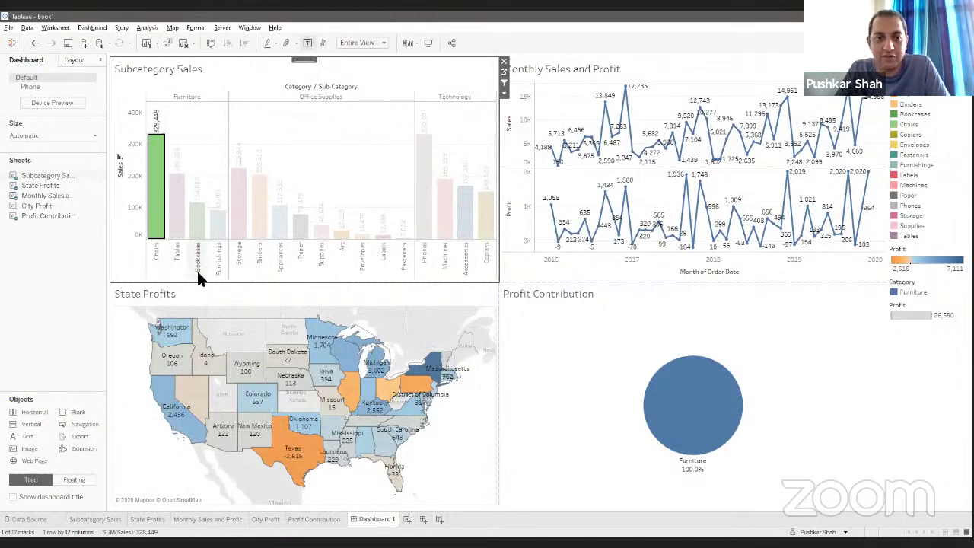
{"action": "left_click_drag", "start_coordinate": [38, 219], "coordinate": [43, 219]}
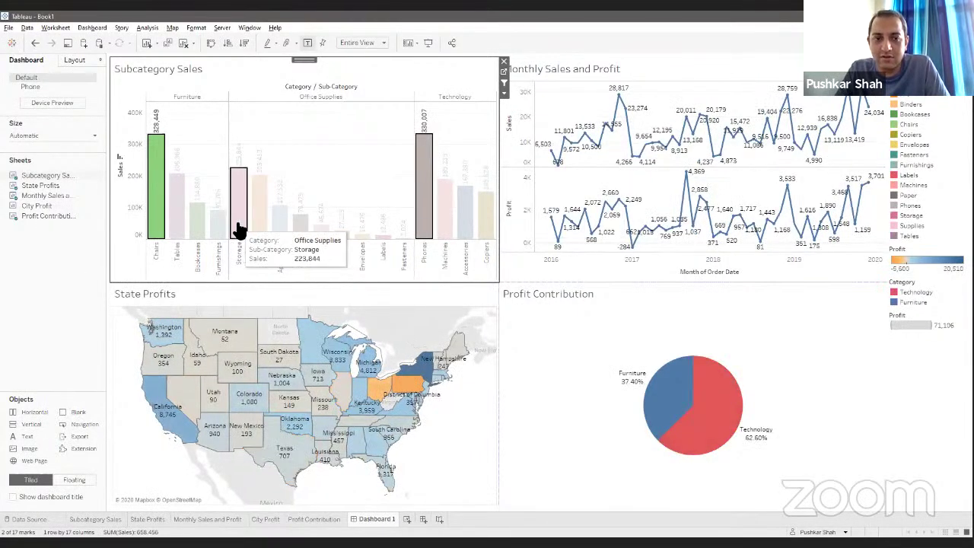
Step: Add Storage, narrow back to Chairs, clear the filter, then select the State Profits map
{"action": "left_click", "coordinate": [238, 229], "text": "ctrl"}
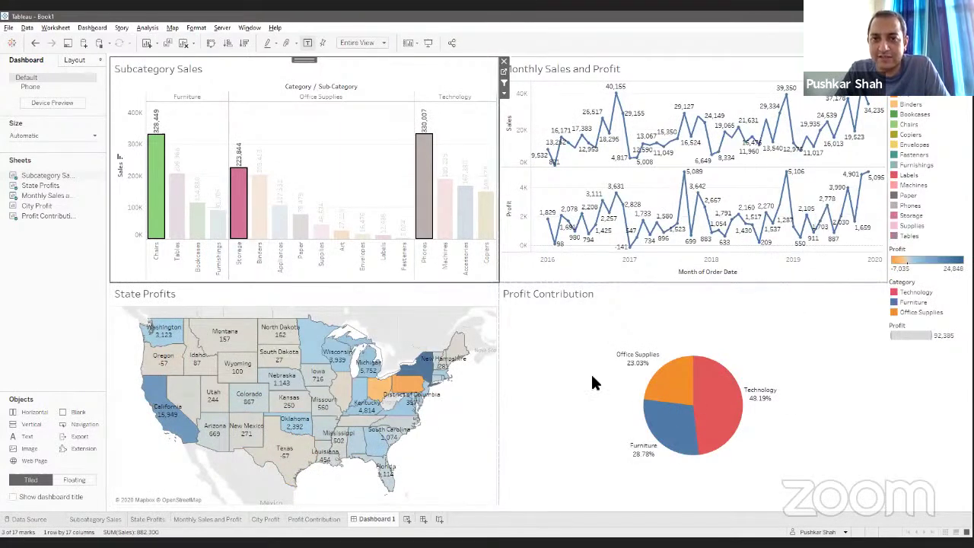
{"action": "mouse_move", "coordinate": [332, 445]}
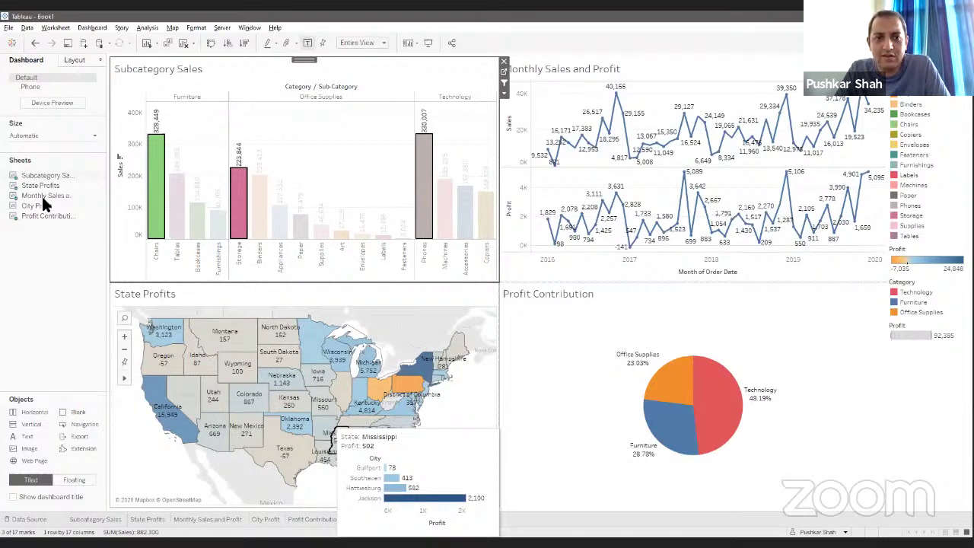
{"action": "left_click", "coordinate": [152, 197]}
{"action": "left_click", "coordinate": [151, 196]}
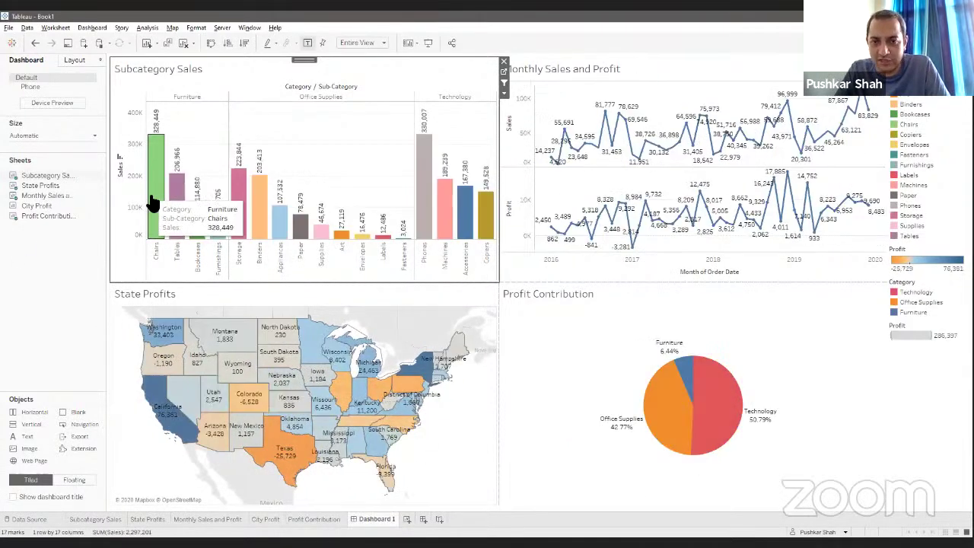
{"action": "left_click", "coordinate": [384, 307]}
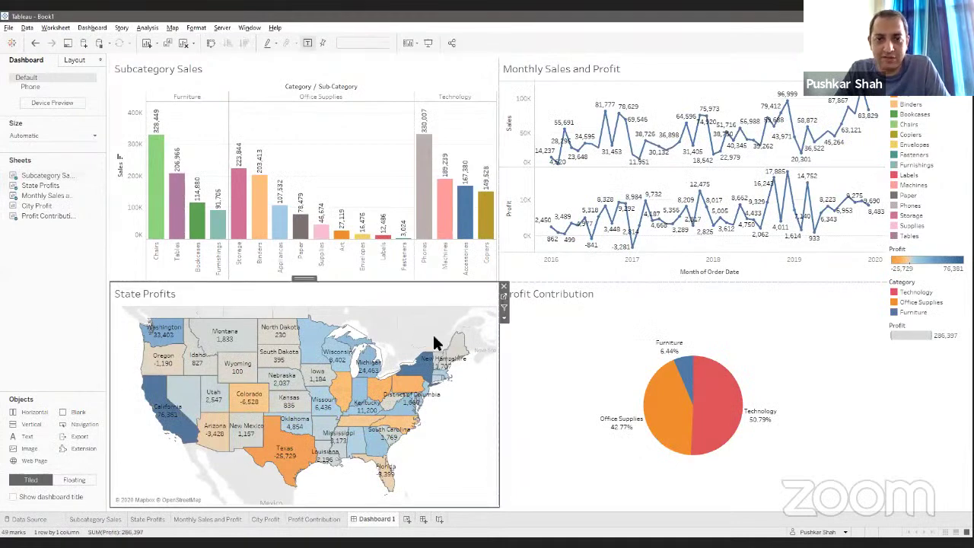
Step: Turn on Use as Filter for the State Profits map and multi-select California, New York and Montana
{"action": "left_click", "coordinate": [504, 308]}
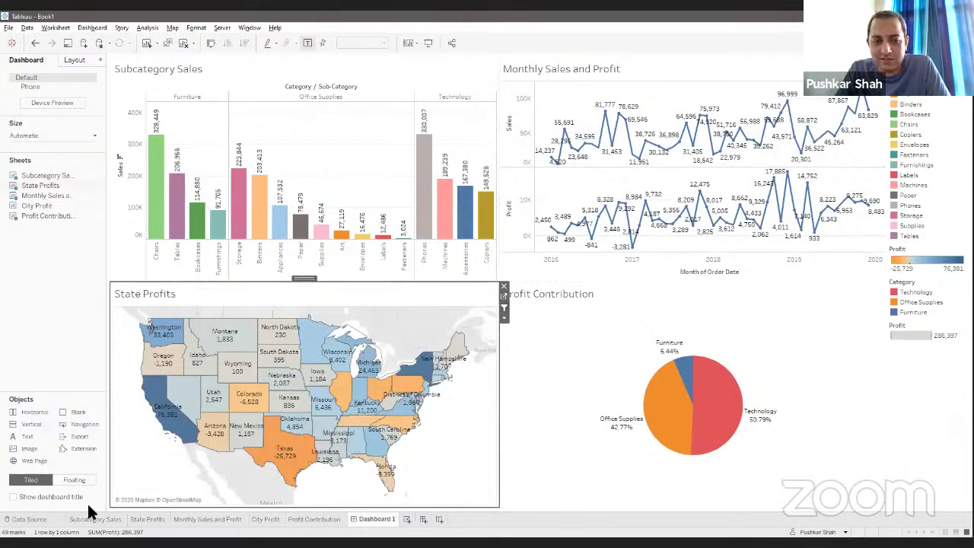
{"action": "mouse_move", "coordinate": [159, 413]}
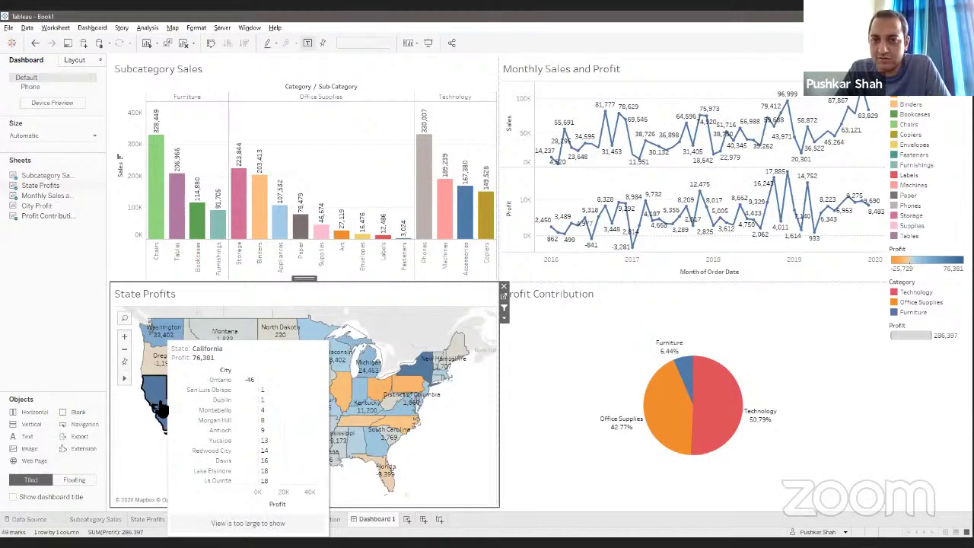
{"action": "left_click", "coordinate": [159, 410]}
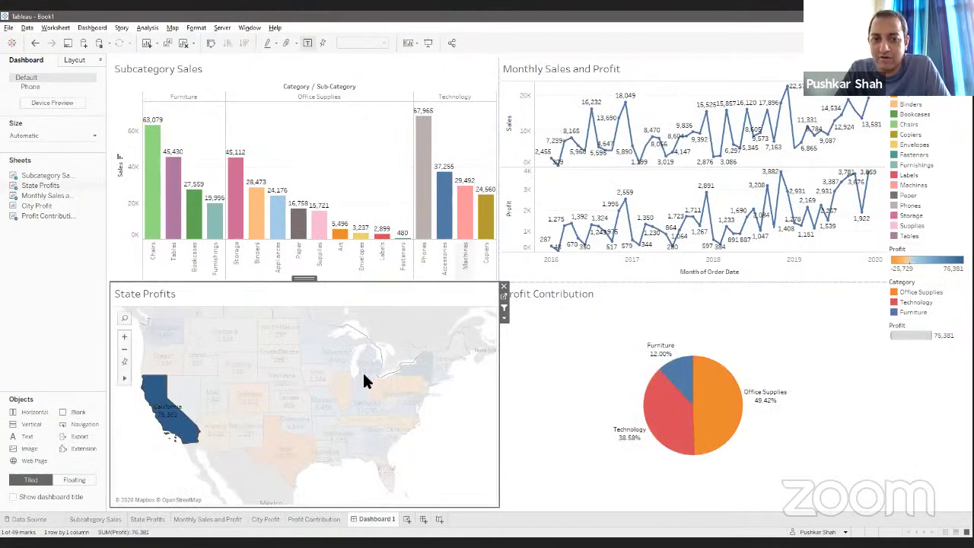
{"action": "mouse_move", "coordinate": [366, 383]}
{"action": "mouse_move", "coordinate": [433, 374]}
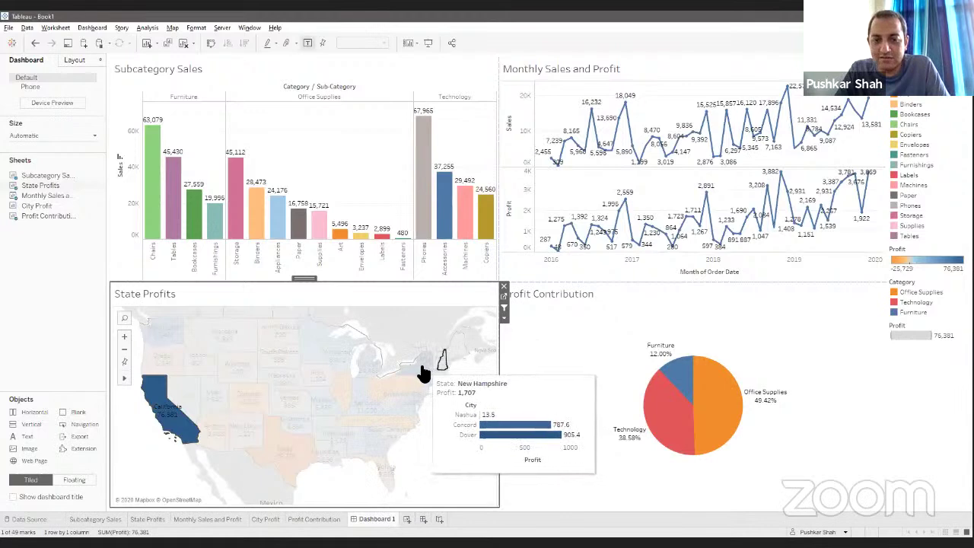
{"action": "left_click", "coordinate": [410, 375], "text": "ctrl"}
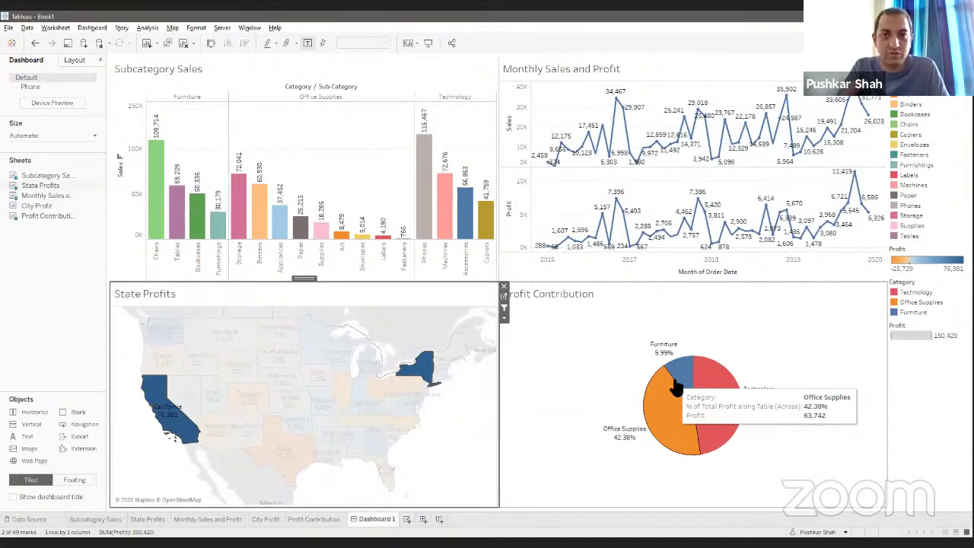
{"action": "left_click", "coordinate": [482, 65]}
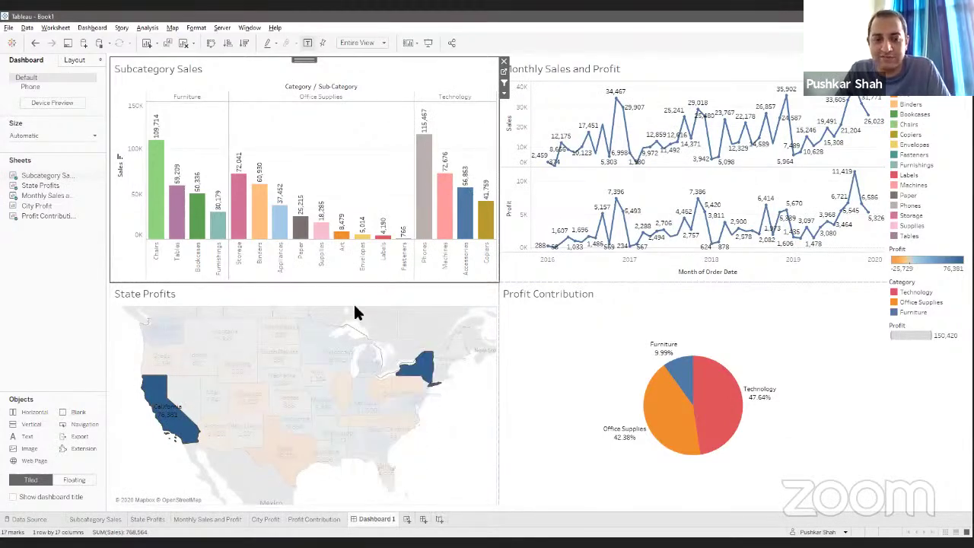
{"action": "left_click", "coordinate": [227, 338]}
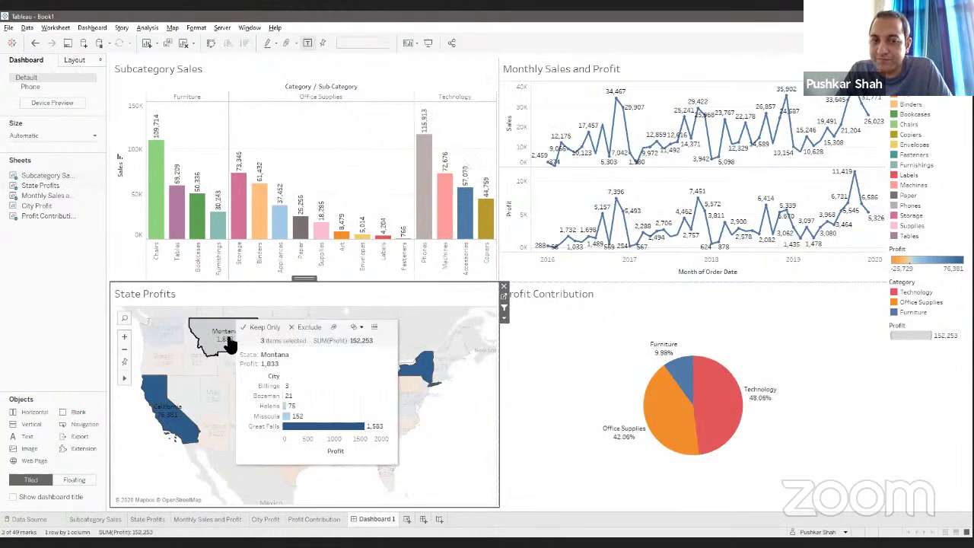
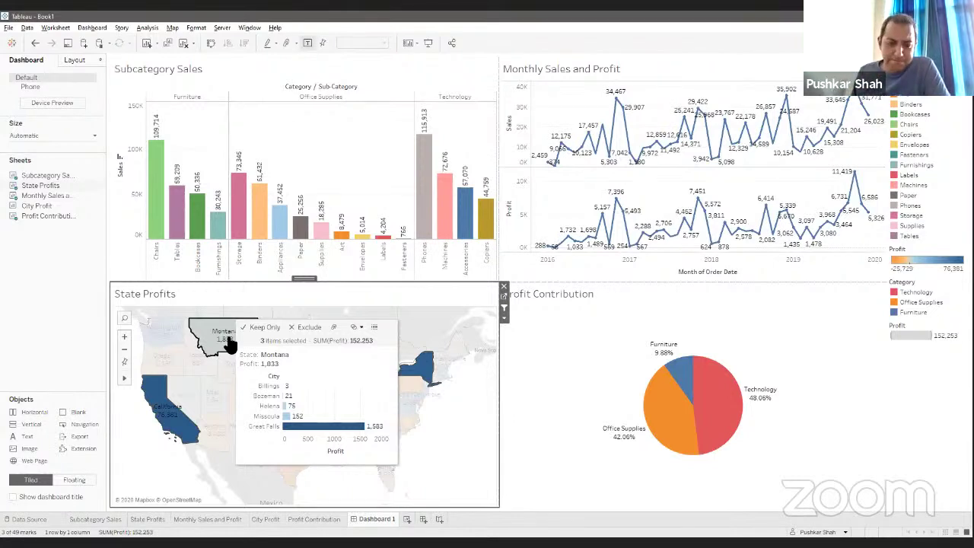
Step: Add profit amounts to the Profit Contribution pie labels, then create a blank Sheet 6
{"action": "left_click", "coordinate": [319, 522]}
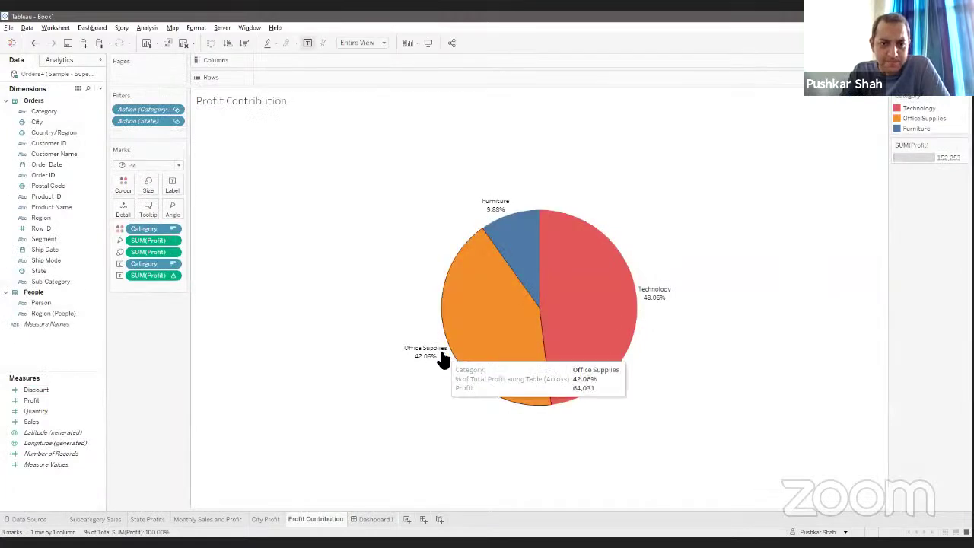
{"action": "left_click_drag", "start_coordinate": [29, 401], "coordinate": [171, 186]}
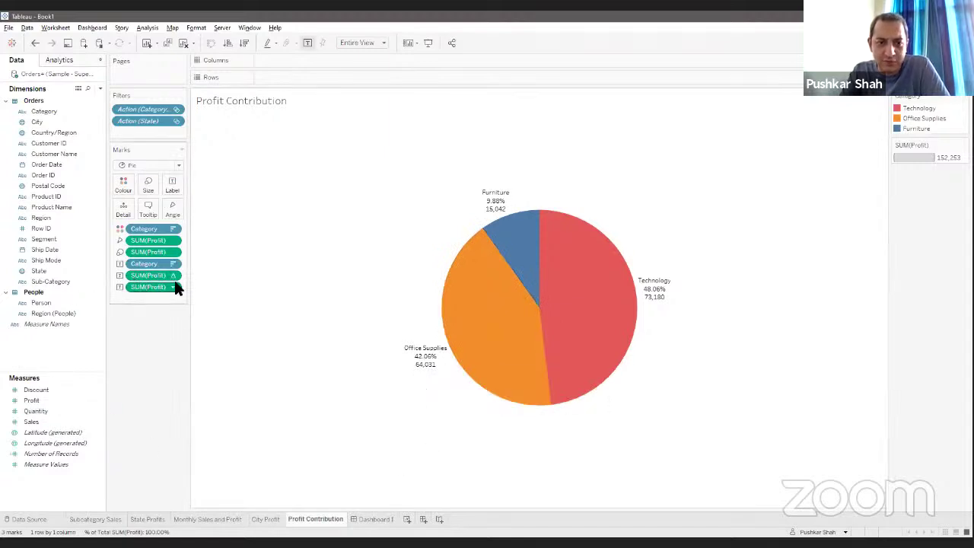
{"action": "mouse_move", "coordinate": [413, 354]}
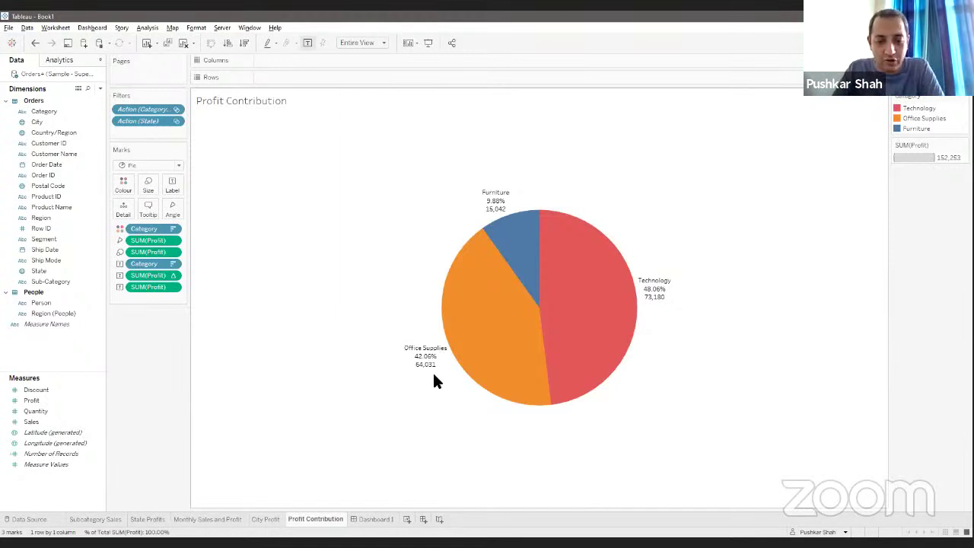
{"action": "left_click", "coordinate": [408, 518]}
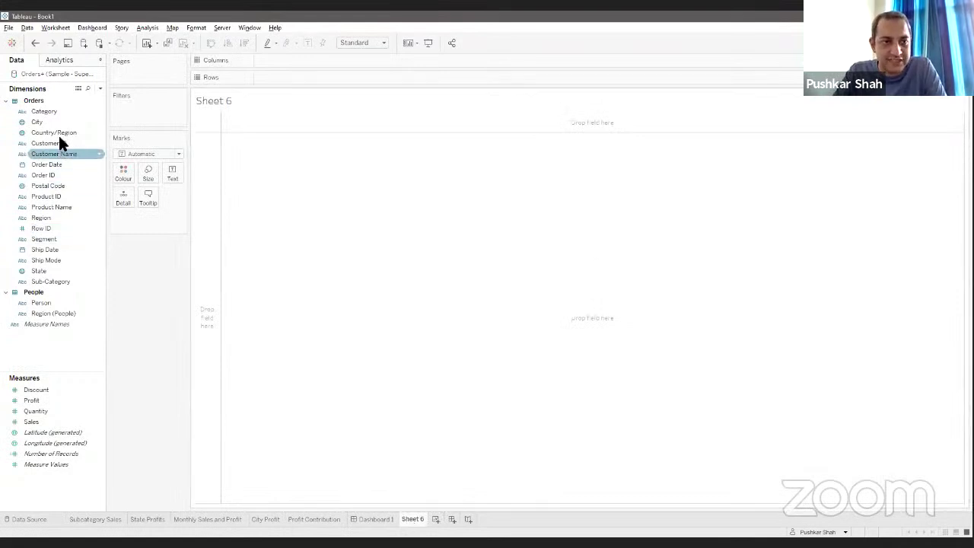
Step: Lay out Sub-Category rows against Order Date years with SUM(Profit) as the cell text
{"action": "left_click_drag", "start_coordinate": [47, 281], "coordinate": [295, 78]}
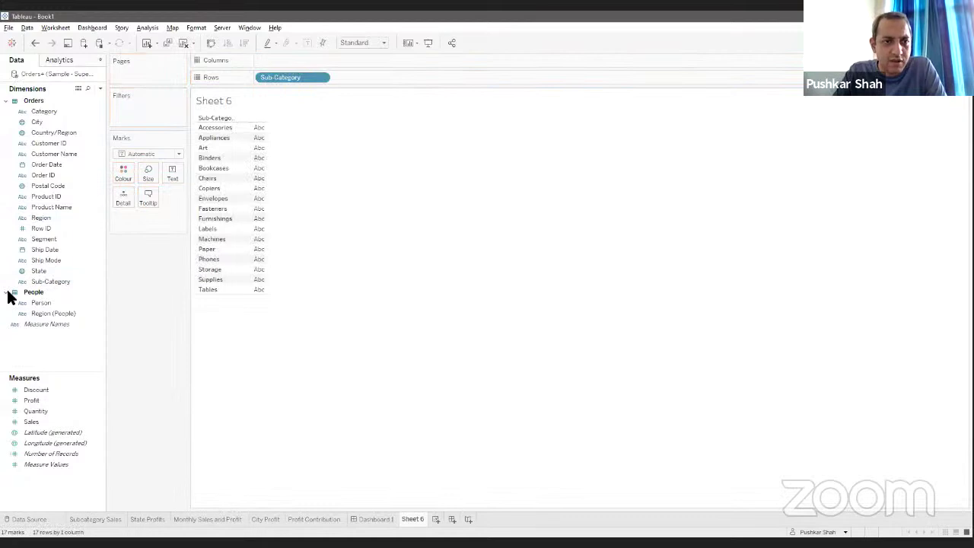
{"action": "left_click_drag", "start_coordinate": [46, 165], "coordinate": [308, 58]}
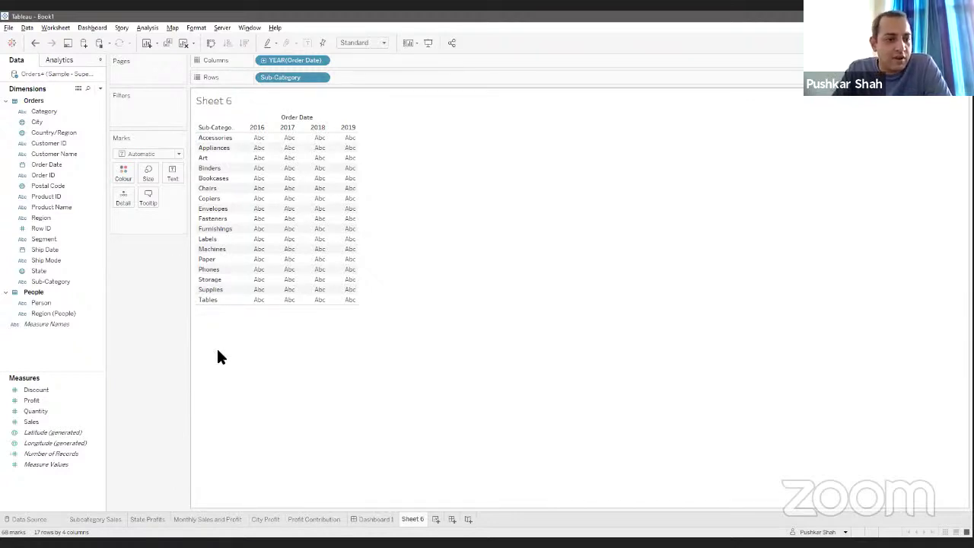
{"action": "left_click_drag", "start_coordinate": [38, 400], "coordinate": [174, 179]}
{"action": "left_click", "coordinate": [363, 42]}
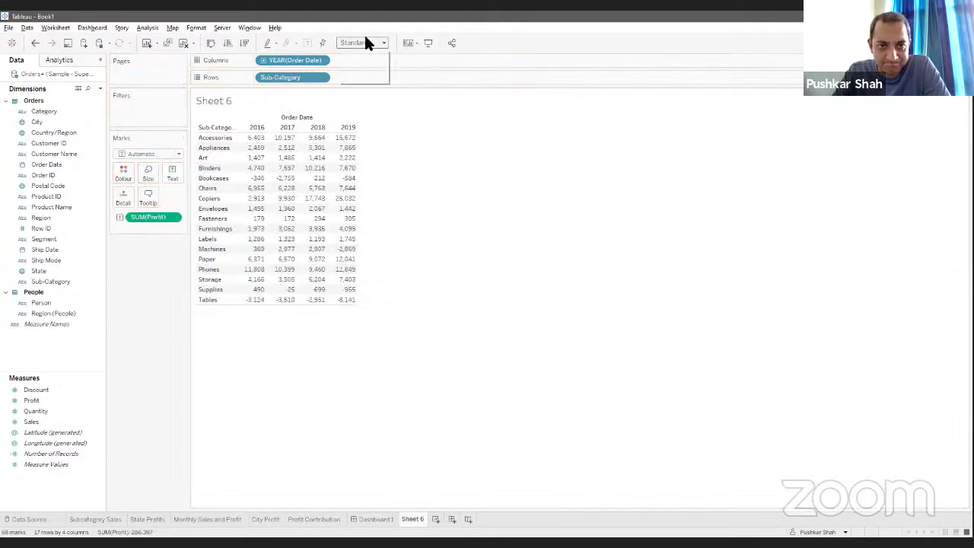
Step: Fit the profit table to Entire View and set its label text to size 12
{"action": "left_click", "coordinate": [354, 79]}
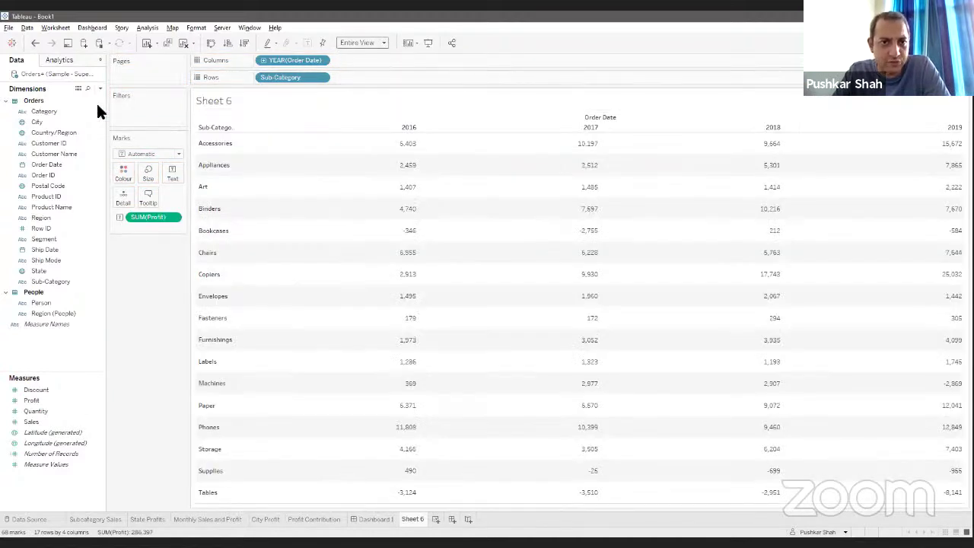
{"action": "left_click", "coordinate": [172, 171]}
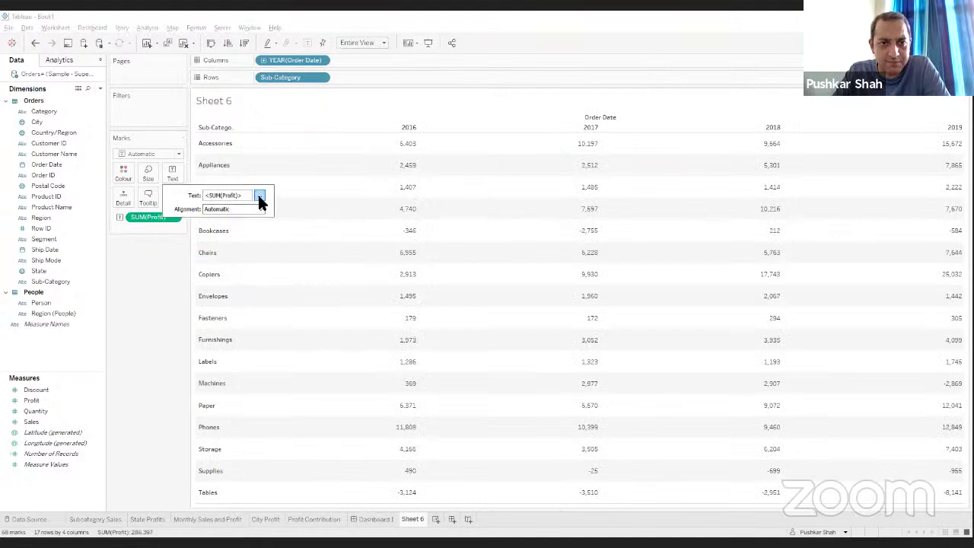
{"action": "left_click", "coordinate": [259, 196]}
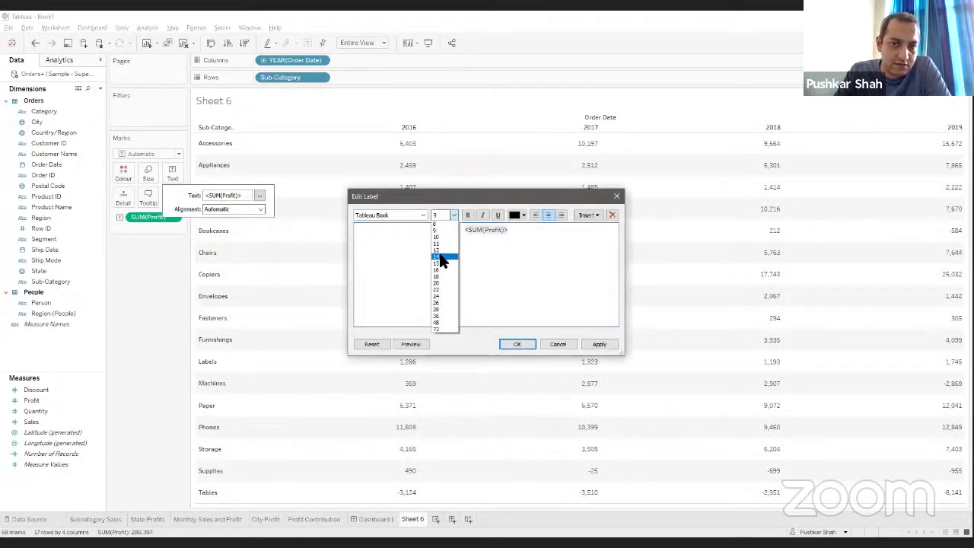
{"action": "left_click", "coordinate": [438, 249]}
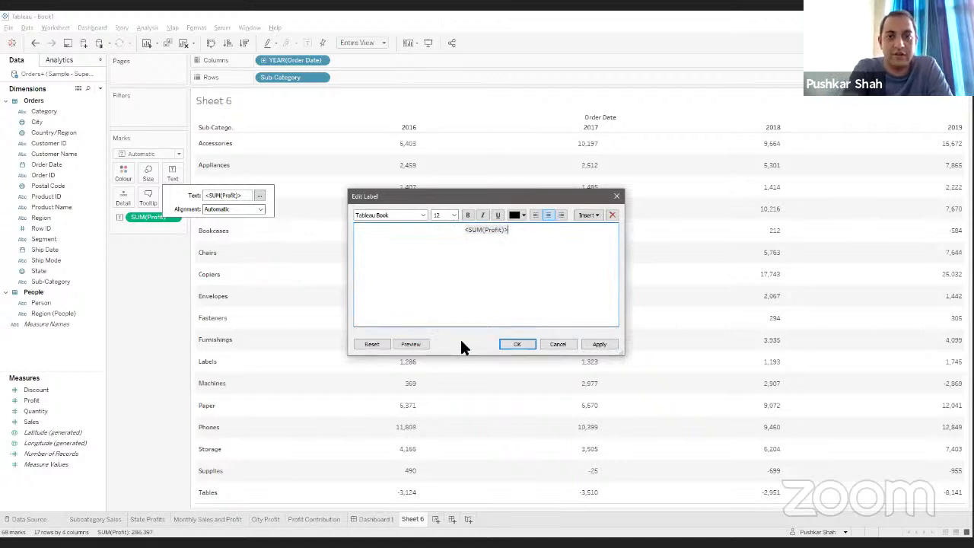
{"action": "key", "text": "ctrl+a"}
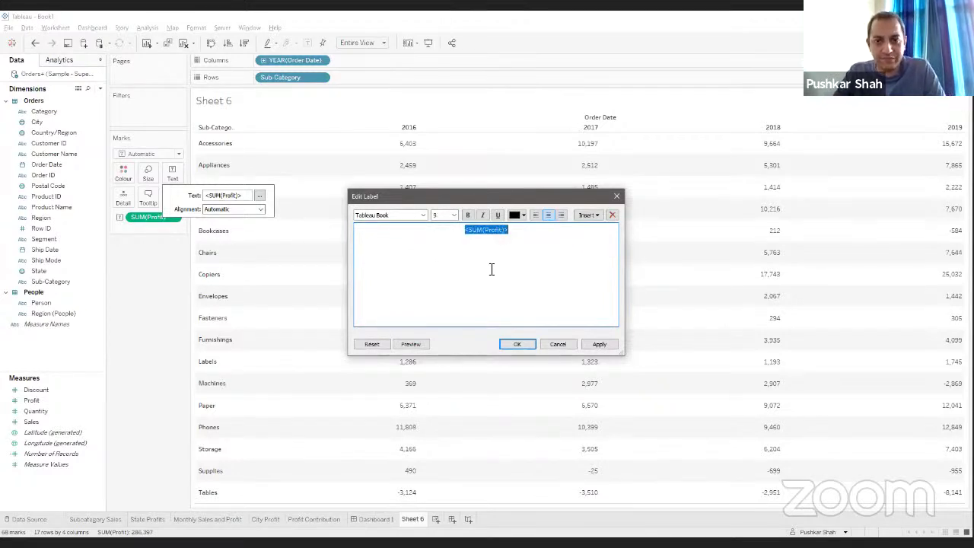
{"action": "left_click", "coordinate": [453, 214]}
{"action": "left_click", "coordinate": [446, 251]}
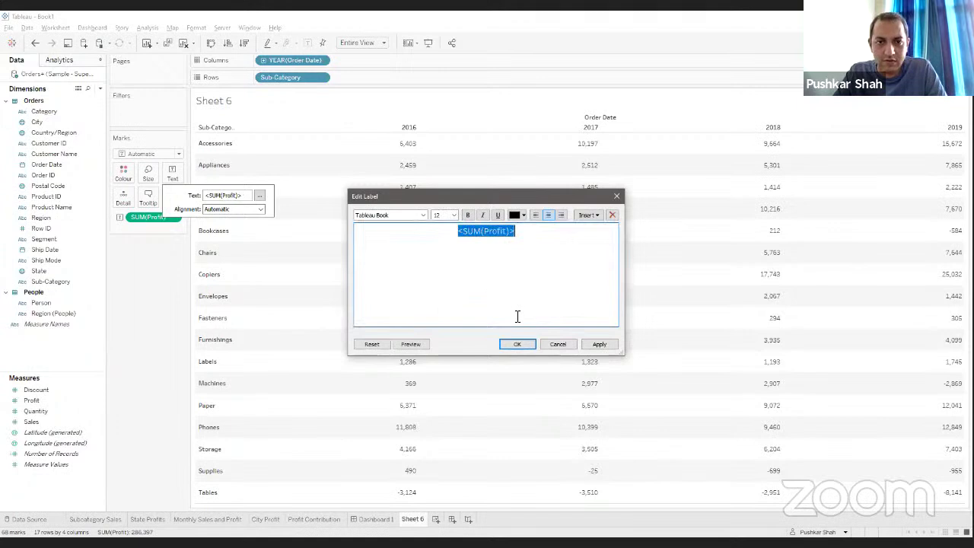
{"action": "left_click", "coordinate": [517, 344]}
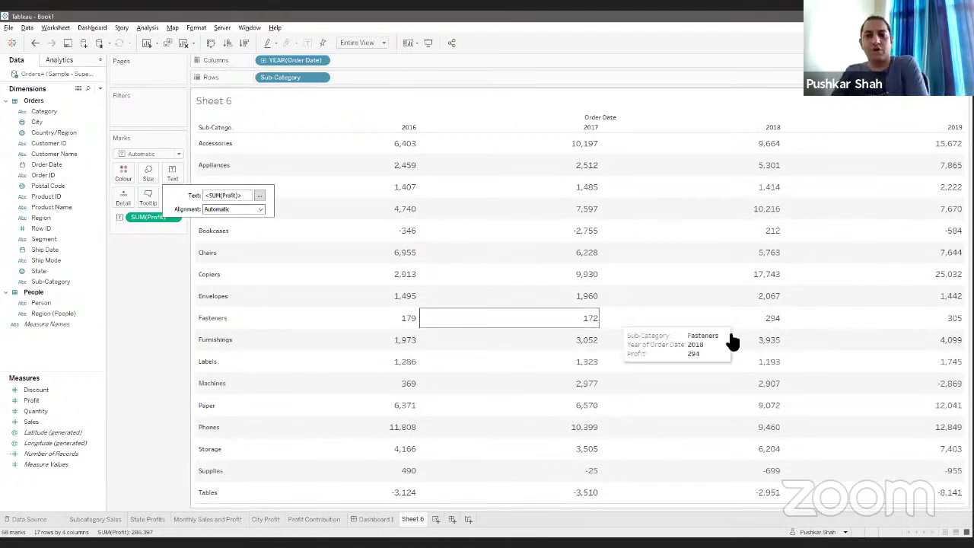
{"action": "left_click", "coordinate": [146, 437]}
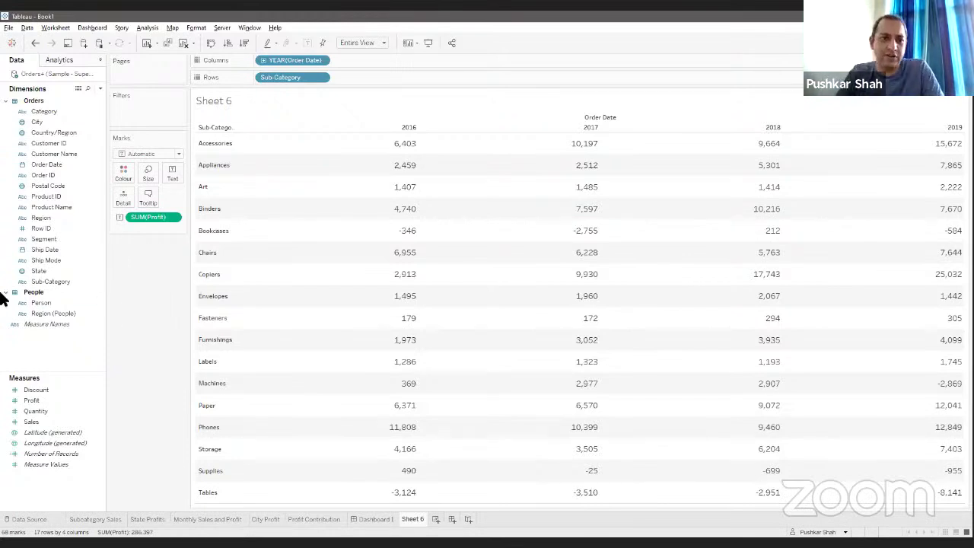
{"action": "left_click", "coordinate": [100, 89]}
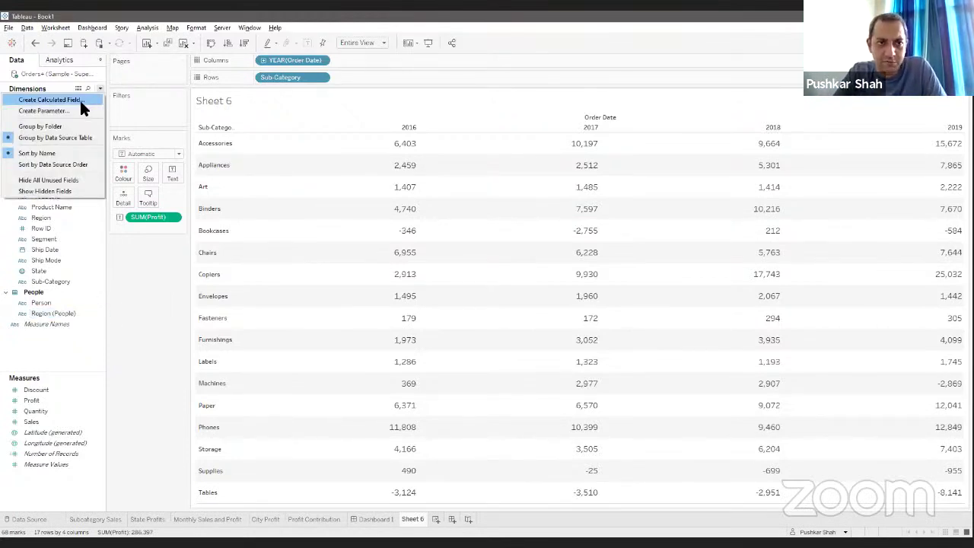
Step: Create the Profit Tag calculation starting IF SUM([Profit]) > 10000 THEN 'Very Good'
{"action": "left_click", "coordinate": [79, 99]}
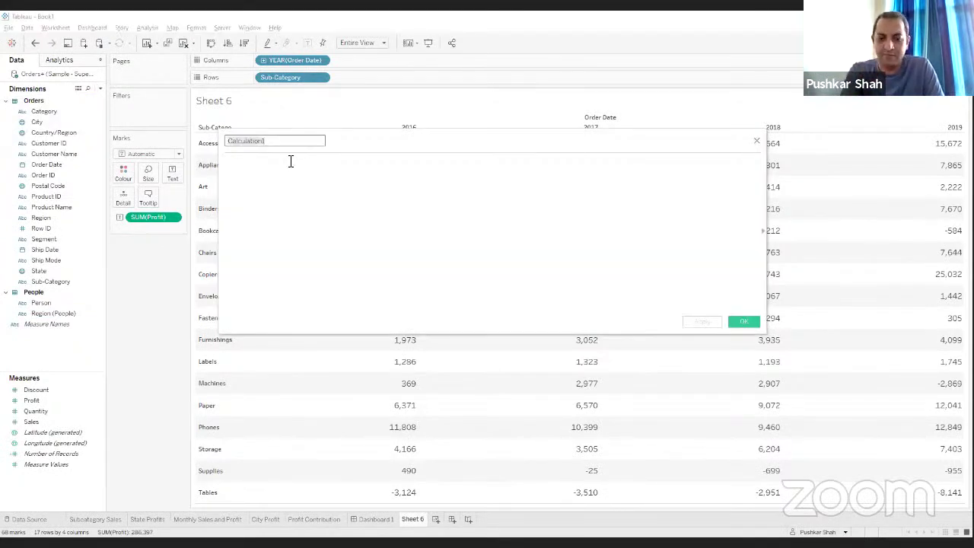
{"action": "type", "text": "Profit Tag"}
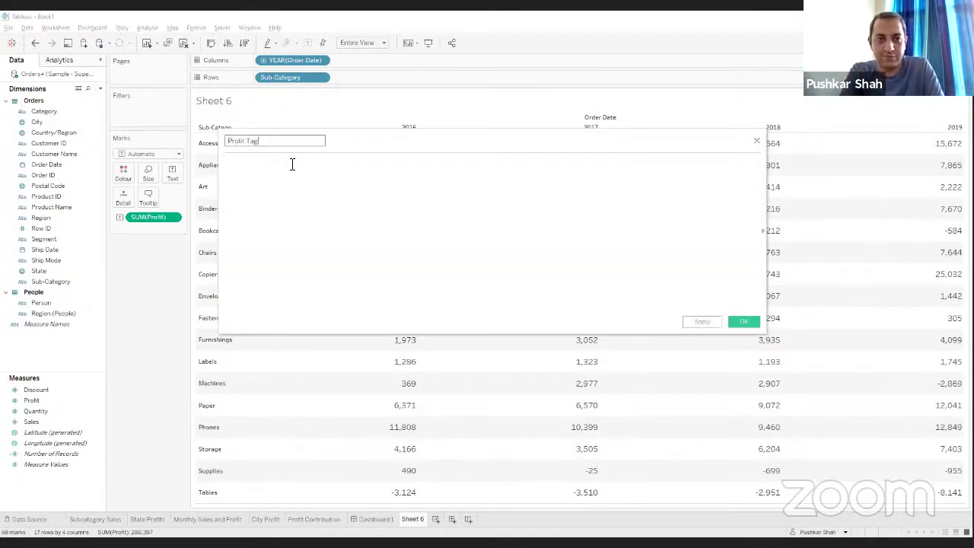
{"action": "left_click", "coordinate": [291, 164]}
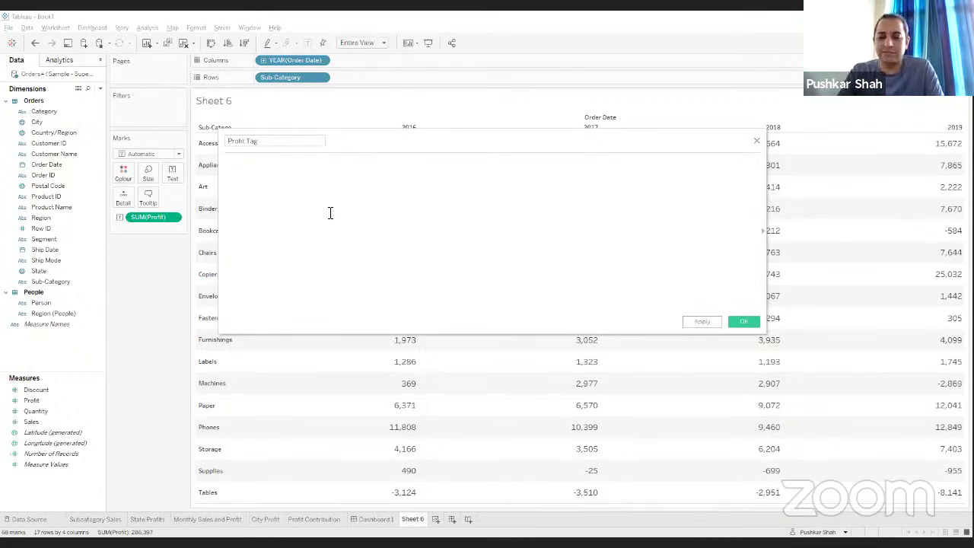
{"action": "type", "text": "IF sum"}
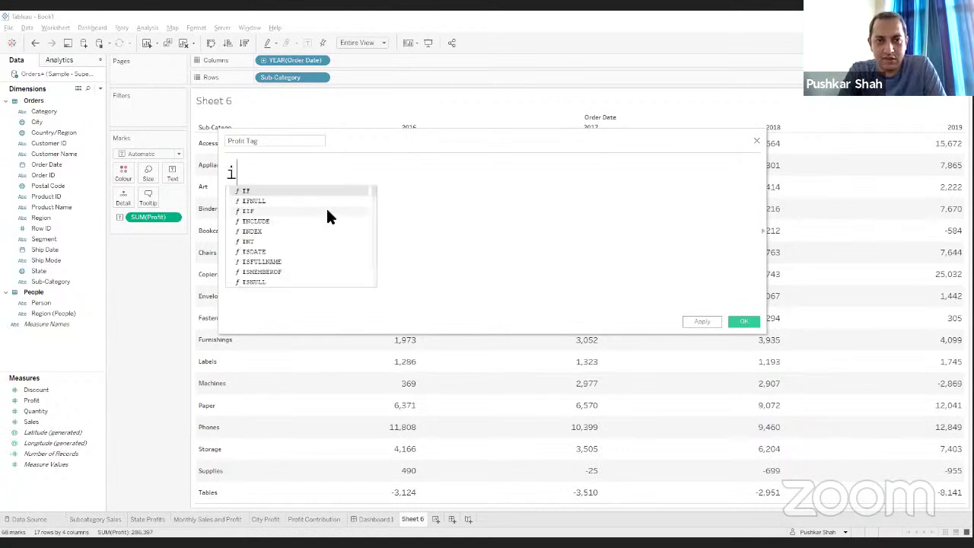
{"action": "key", "text": "Return"}
{"action": "type", "text": "prof"}
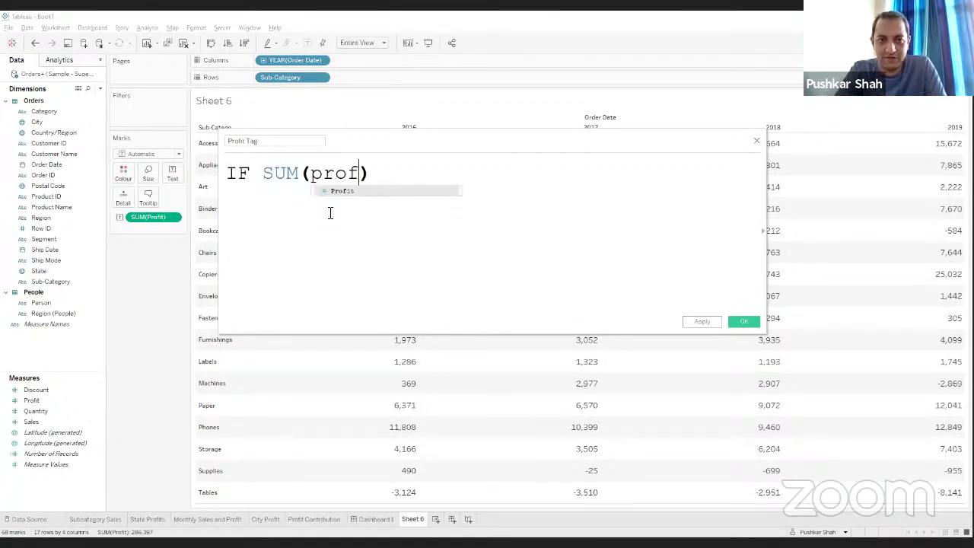
{"action": "key", "text": "Return"}
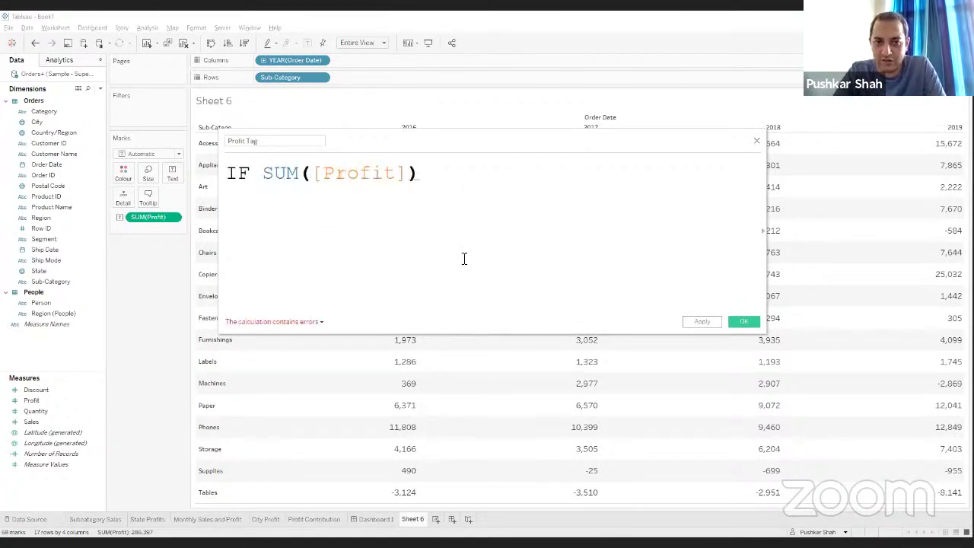
{"action": "type", "text": ">"}
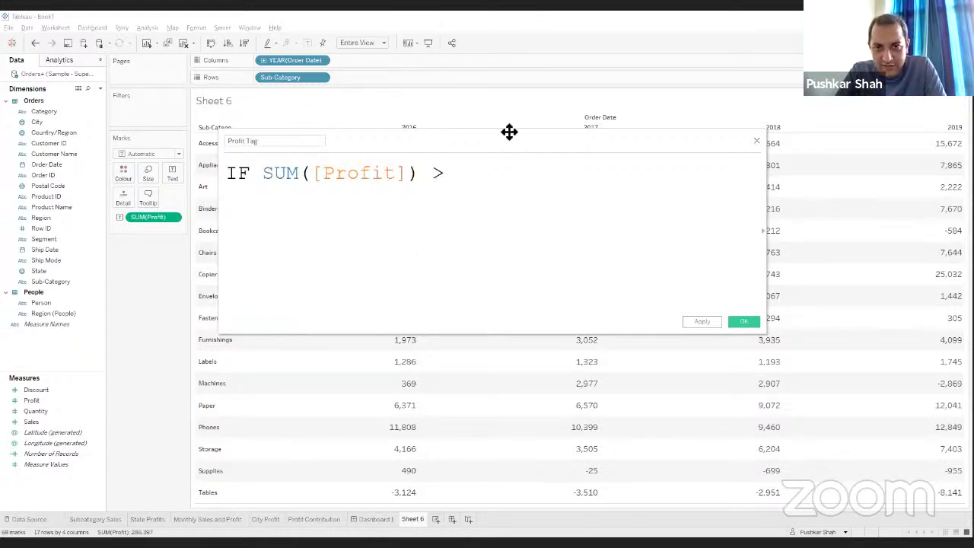
{"action": "left_click_drag", "start_coordinate": [522, 146], "coordinate": [361, 170]}
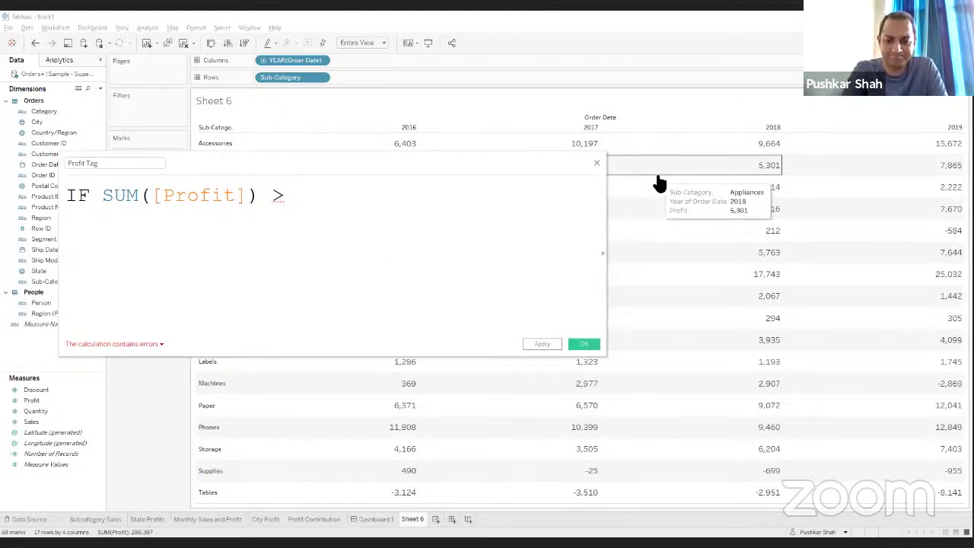
{"action": "type", "text": "10000"}
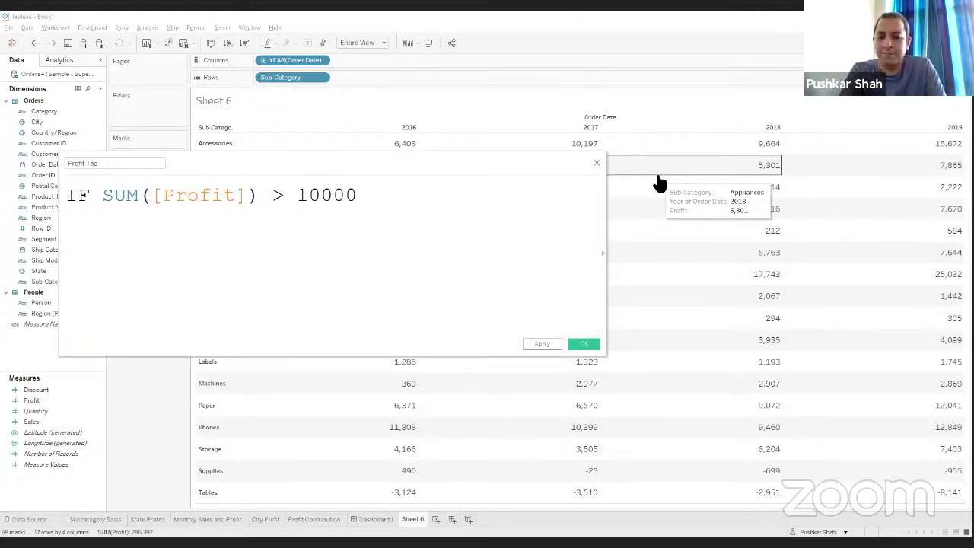
{"action": "type", "text": " THEN "}
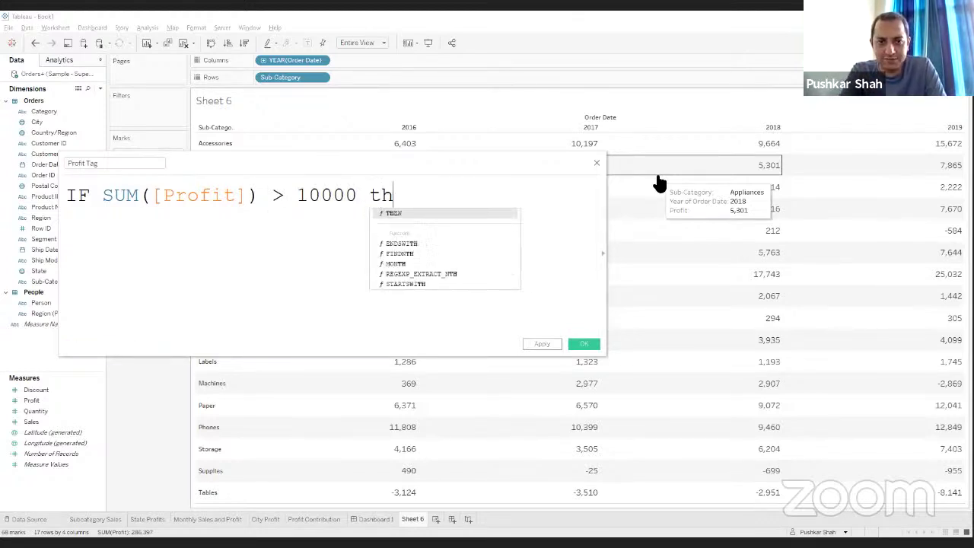
{"action": "type", "text": "'Verg"}
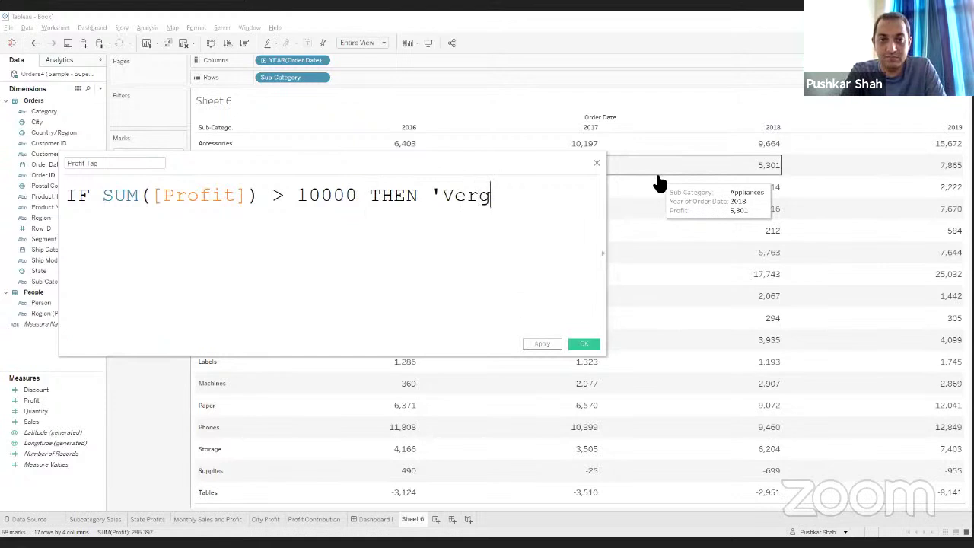
{"action": "key", "text": "BackSpace"}
{"action": "key", "text": "BackSpace"}
{"action": "type", "text": "y Good'"}
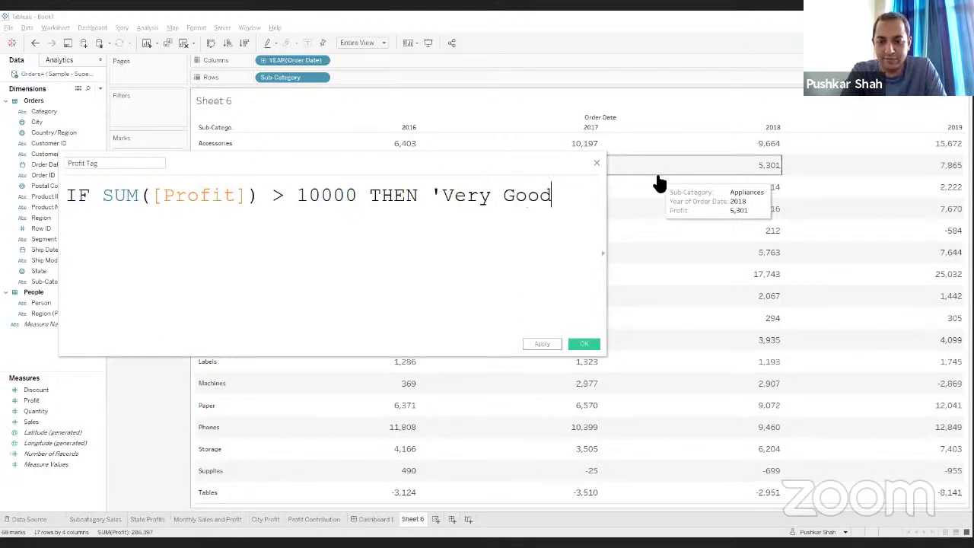
Step: Add ELSEIF SUM([Profit]) > 0 THEN 'Good', ELSE 'Bad' and END to the formula
{"action": "key", "text": "Return"}
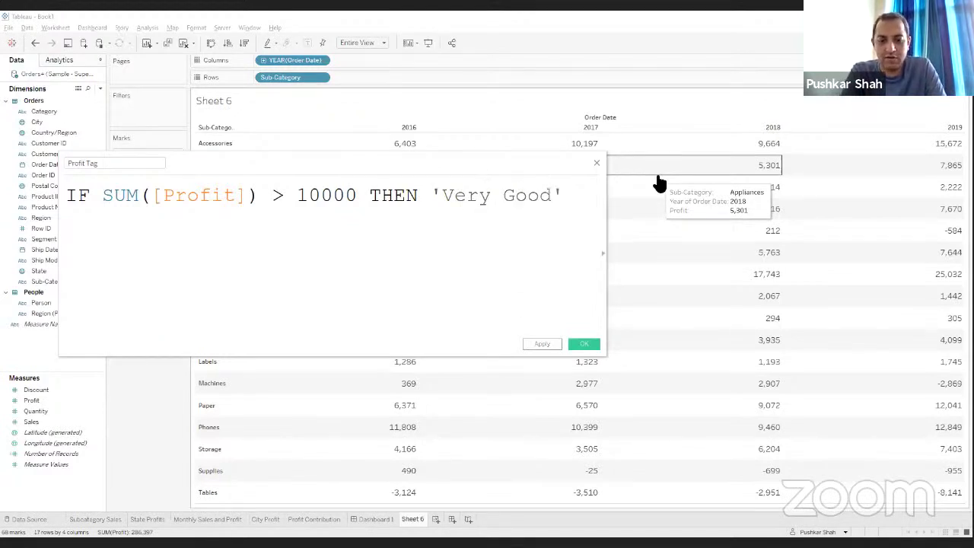
{"action": "type", "text": "else"}
{"action": "key", "text": "Down"}
{"action": "key", "text": "Return"}
{"action": "type", "text": "su"}
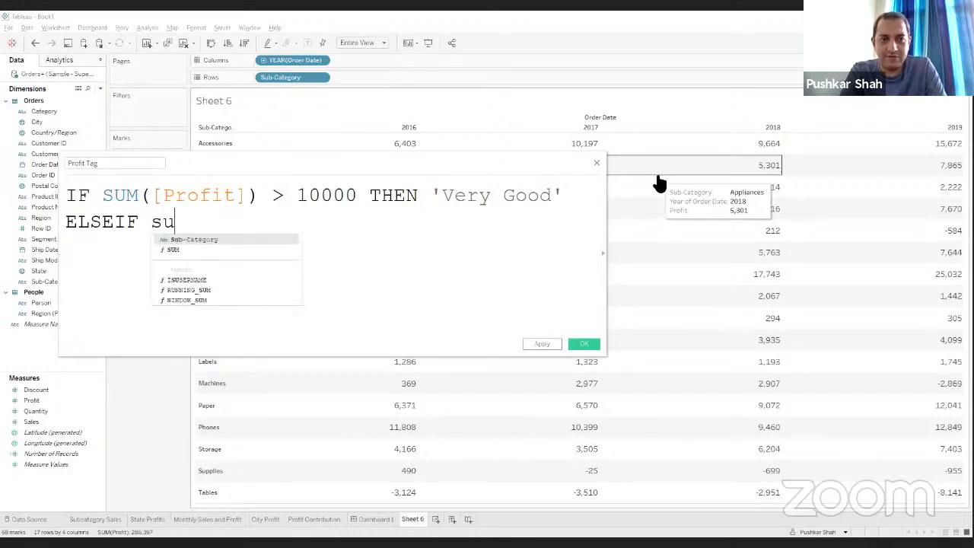
{"action": "key", "text": "Return"}
{"action": "type", "text": "prog"}
{"action": "key", "text": "BackSpace"}
{"action": "type", "text": "fit"}
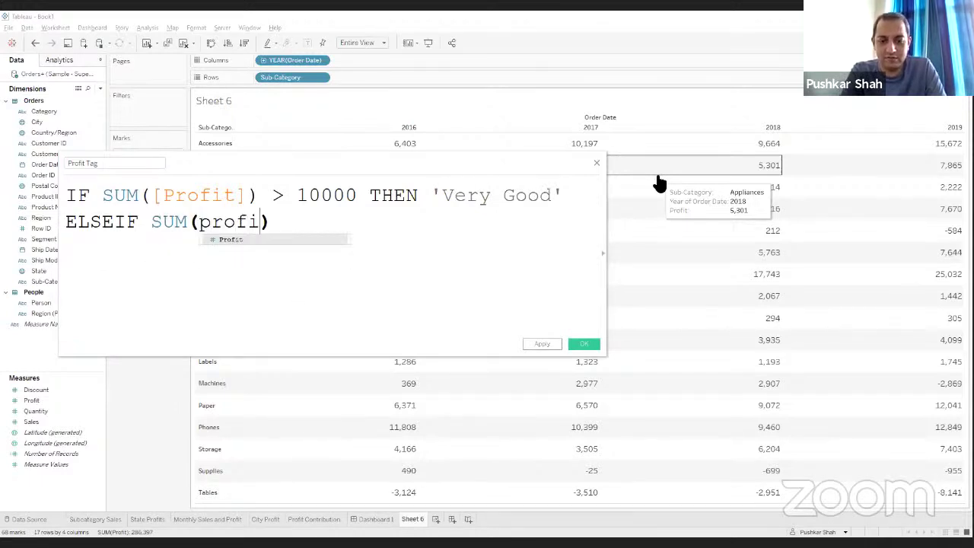
{"action": "key", "text": "Return"}
{"action": "type", "text": ">"}
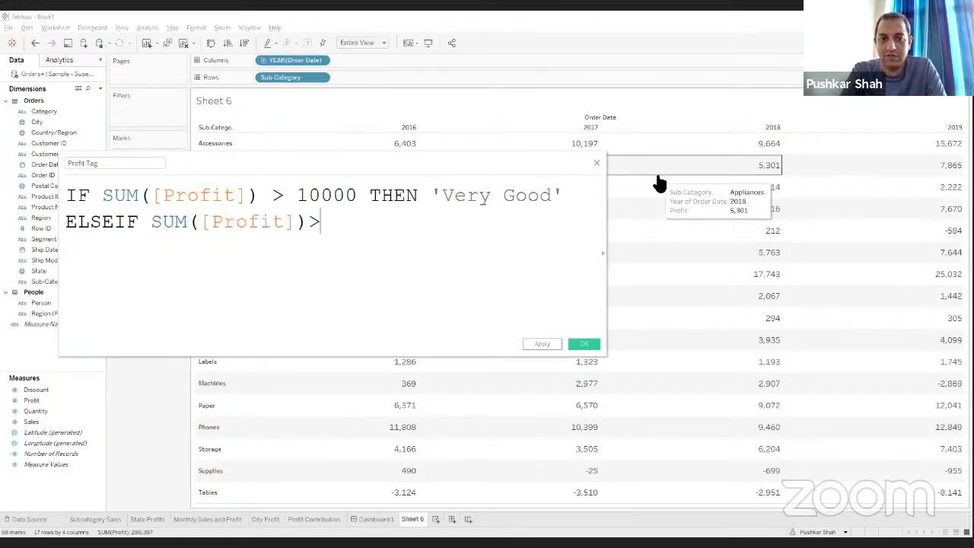
{"action": "type", "text": " 0 th"}
{"action": "key", "text": "Return"}
{"action": "type", "text": "'G"}
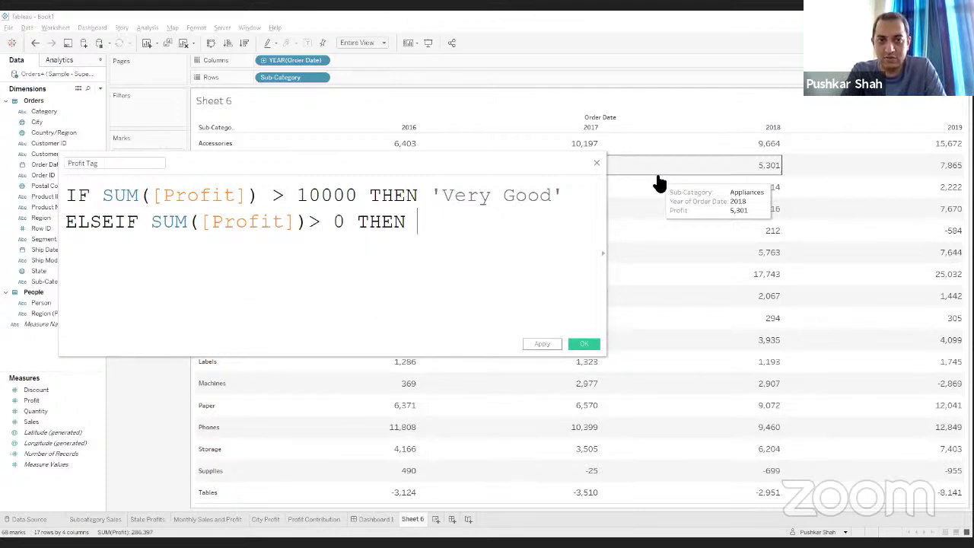
{"action": "type", "text": "ood'"}
{"action": "key", "text": "Return"}
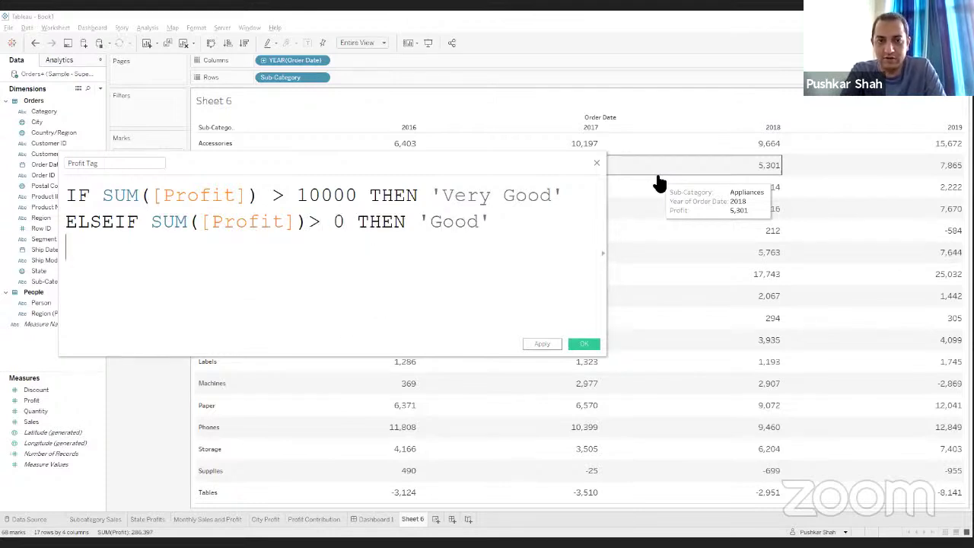
{"action": "type", "text": "el"}
{"action": "key", "text": "Return"}
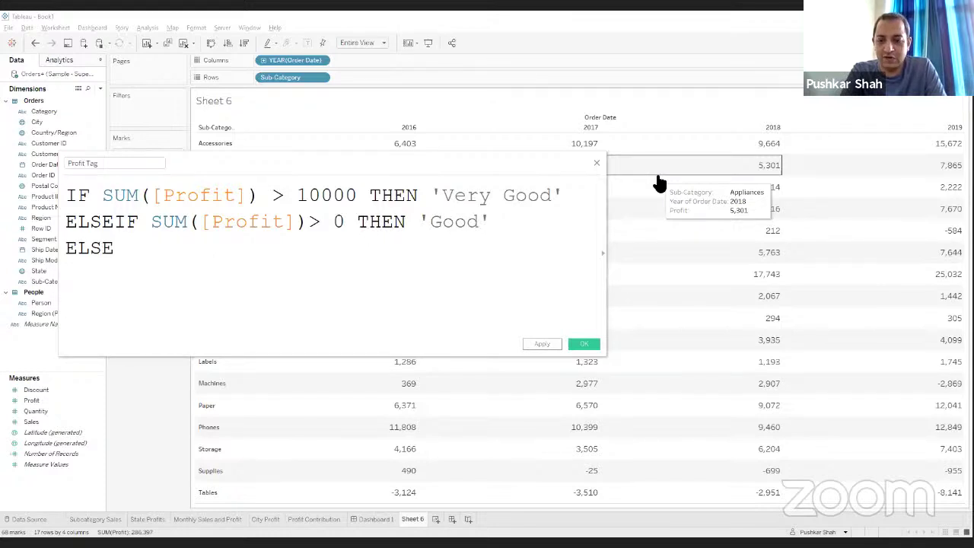
{"action": "type", "text": "'Bad'"}
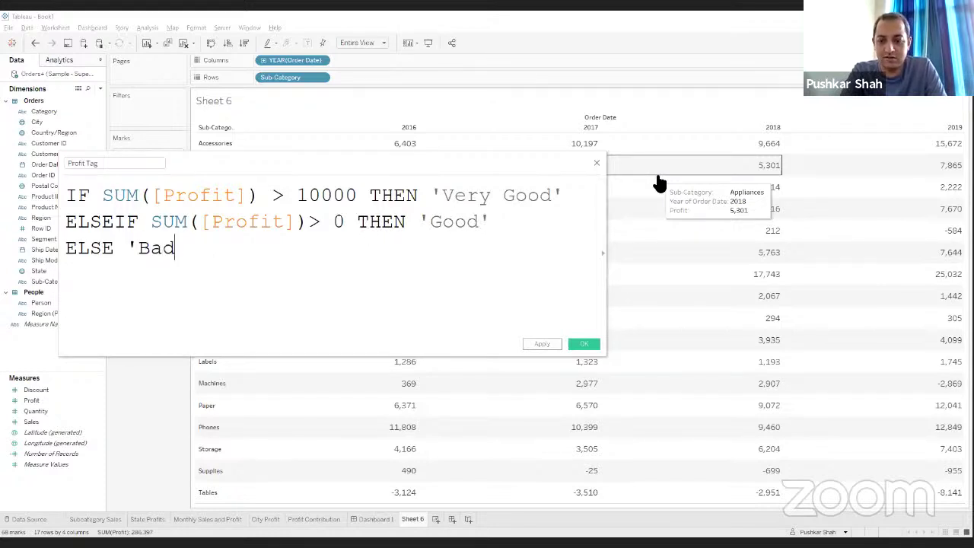
{"action": "key", "text": "Return"}
{"action": "type", "text": "END"}
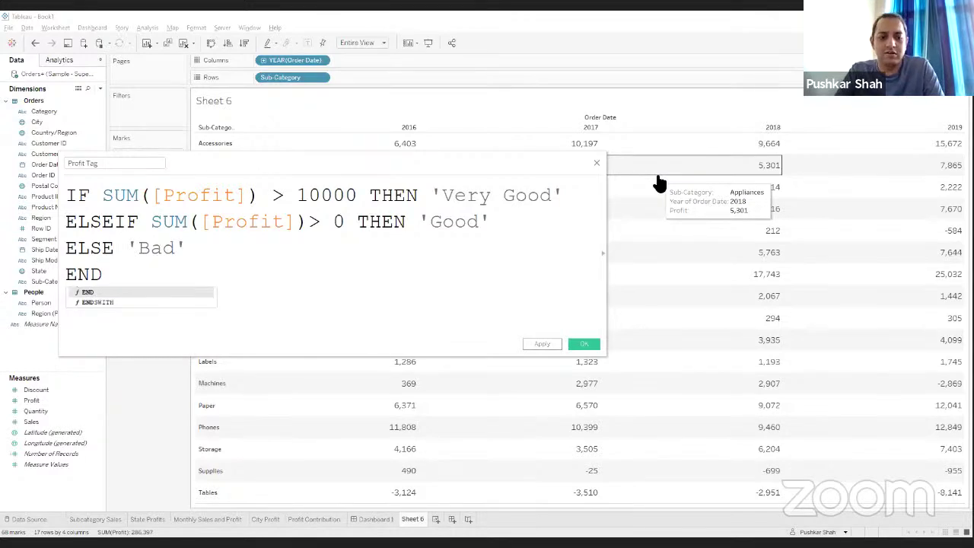
{"action": "key", "text": "Return"}
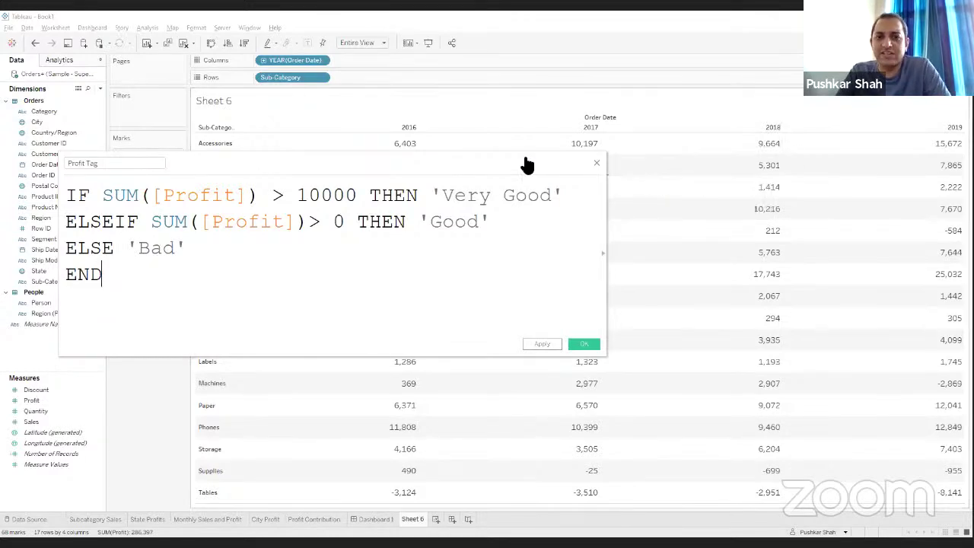
Step: Check the tags against Chairs 6,955 and Phones 11,808 profits, then apply the calculation
{"action": "left_click_drag", "start_coordinate": [410, 147], "coordinate": [395, 40]}
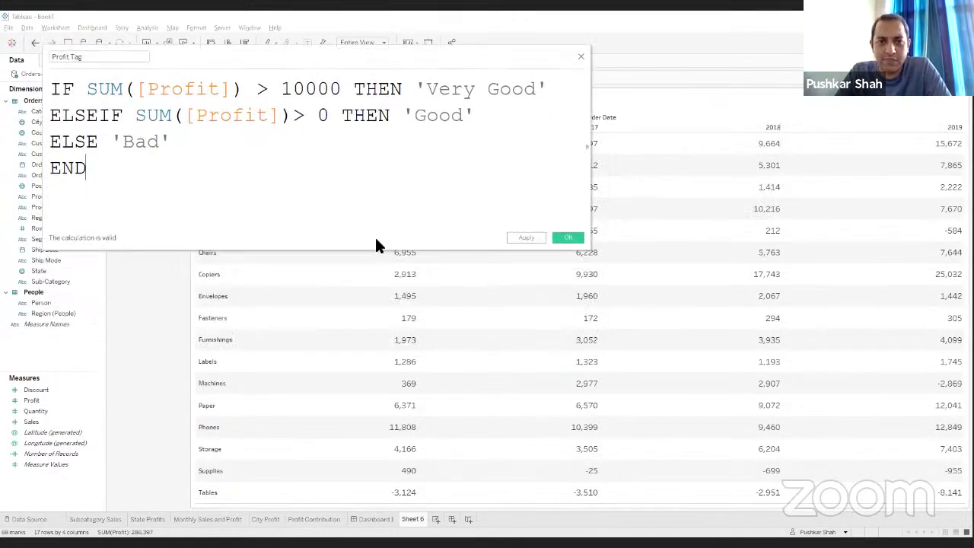
{"action": "left_click_drag", "start_coordinate": [380, 252], "coordinate": [375, 196]}
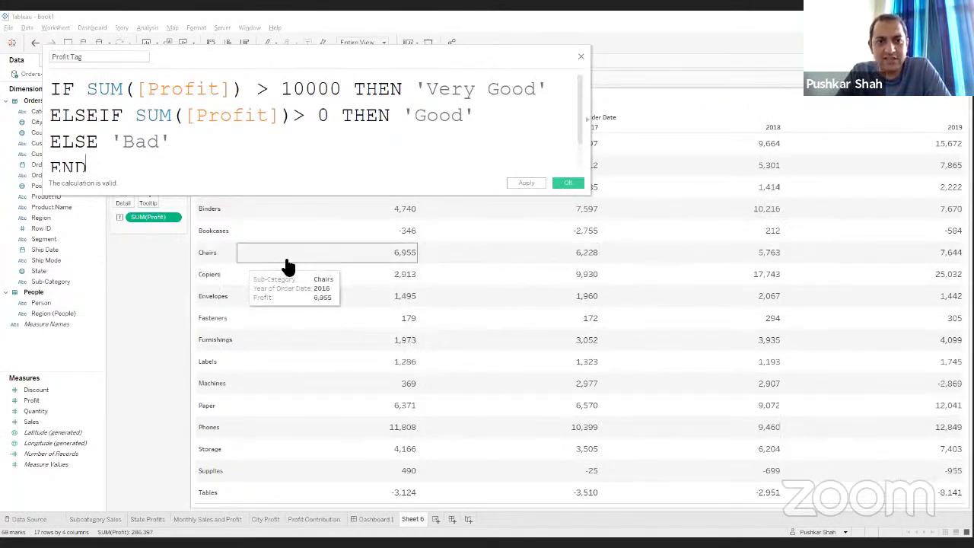
{"action": "left_click", "coordinate": [406, 261]}
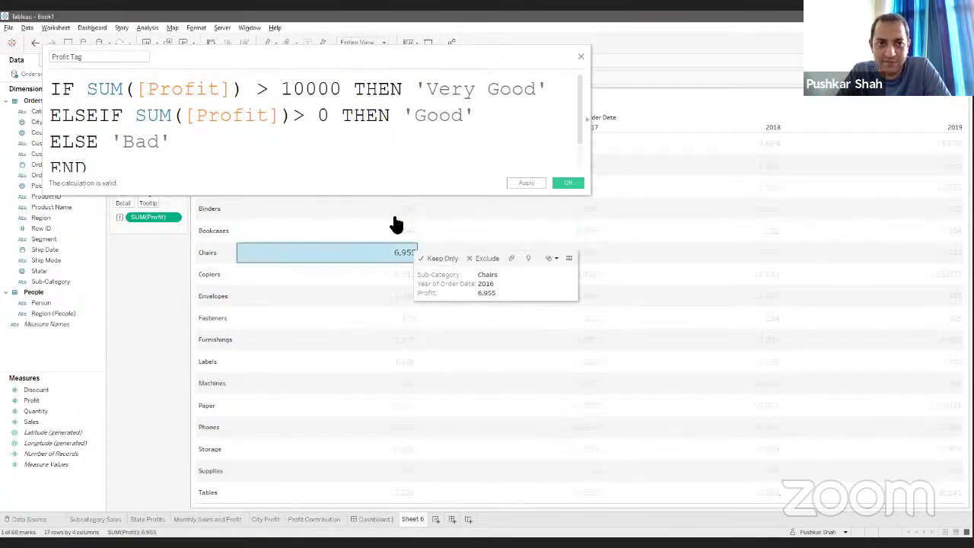
{"action": "double_click", "coordinate": [441, 116]}
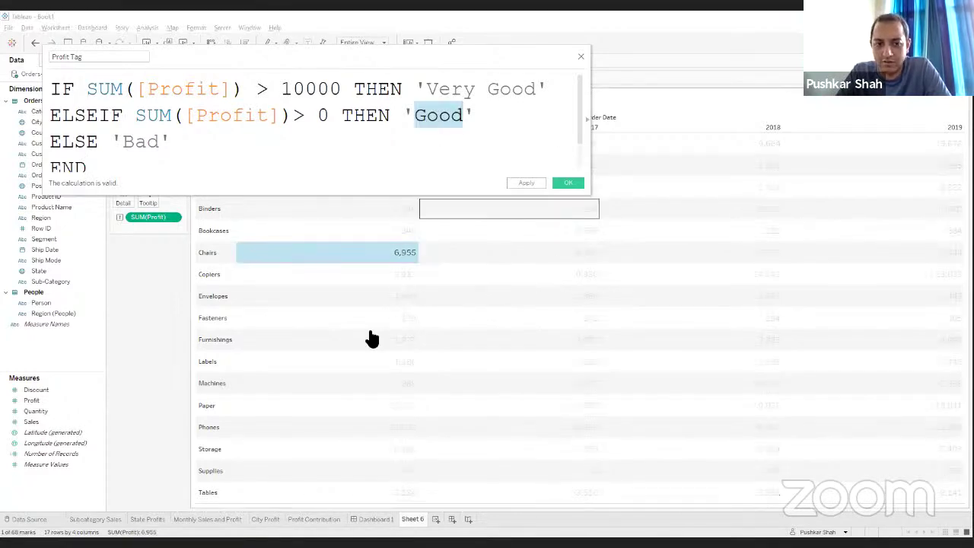
{"action": "left_click", "coordinate": [388, 433]}
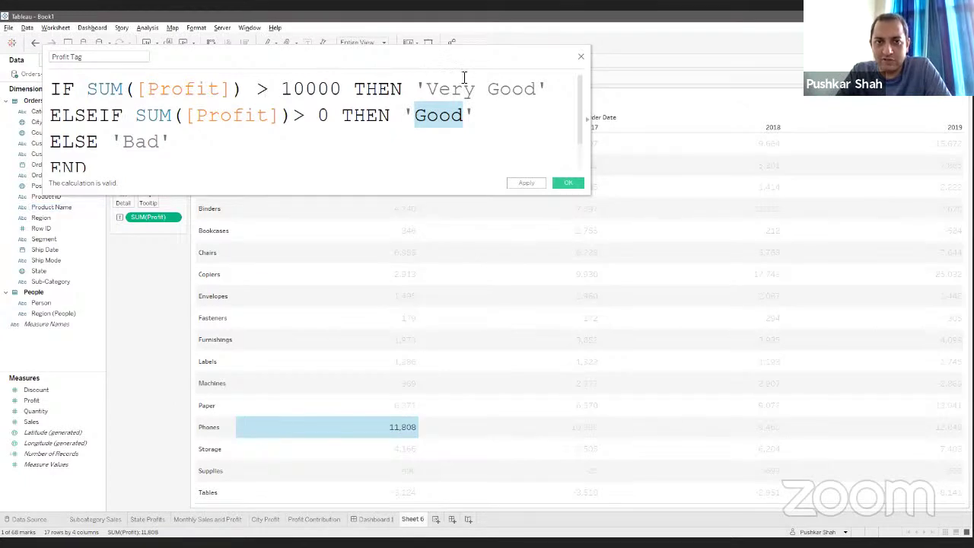
{"action": "left_click_drag", "start_coordinate": [429, 91], "coordinate": [535, 90]}
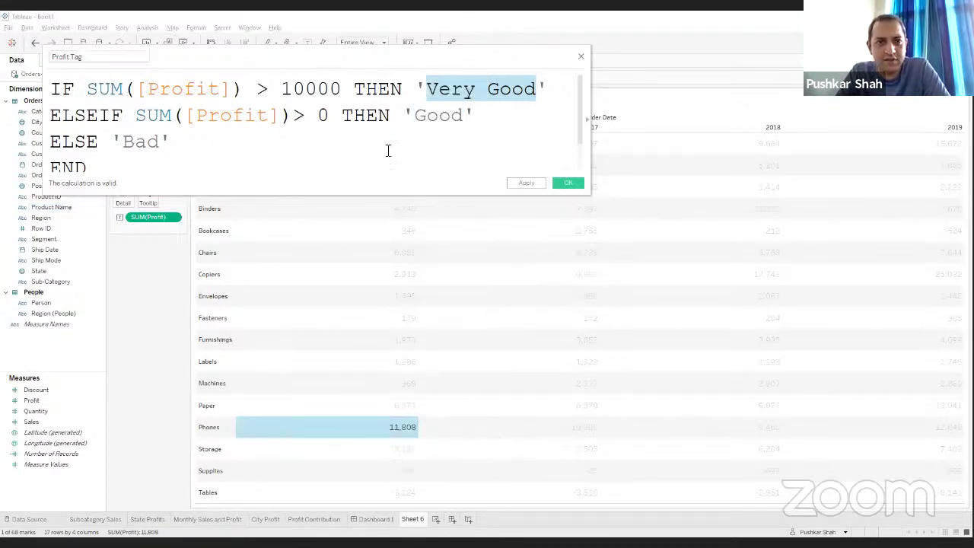
{"action": "left_click", "coordinate": [542, 183]}
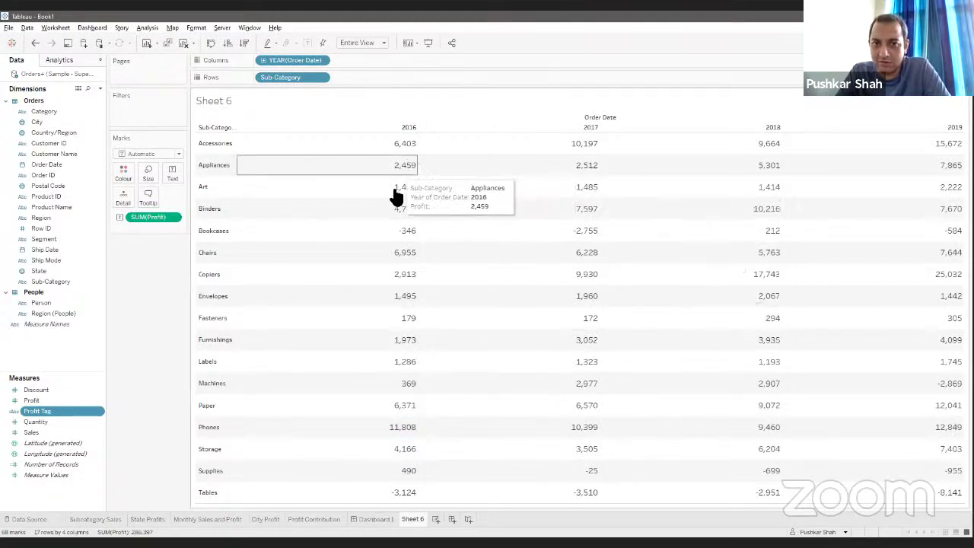
Step: Replace SUM(Profit) in the table cells with Profit Tag labels
{"action": "left_click_drag", "start_coordinate": [149, 219], "coordinate": [153, 335]}
{"action": "left_click_drag", "start_coordinate": [40, 411], "coordinate": [175, 172]}
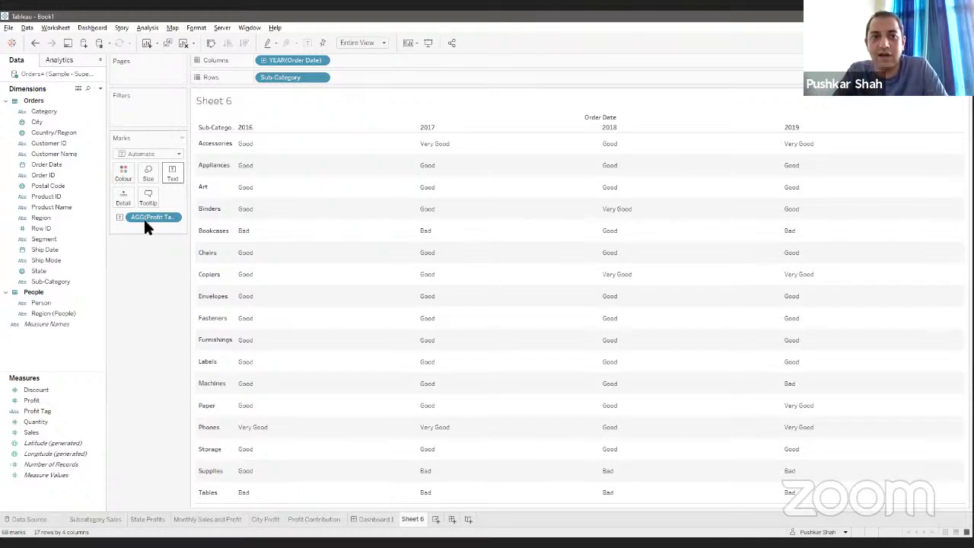
Step: Set the Worksheets font size to 12 in Format Workbook
{"action": "left_click", "coordinate": [188, 29]}
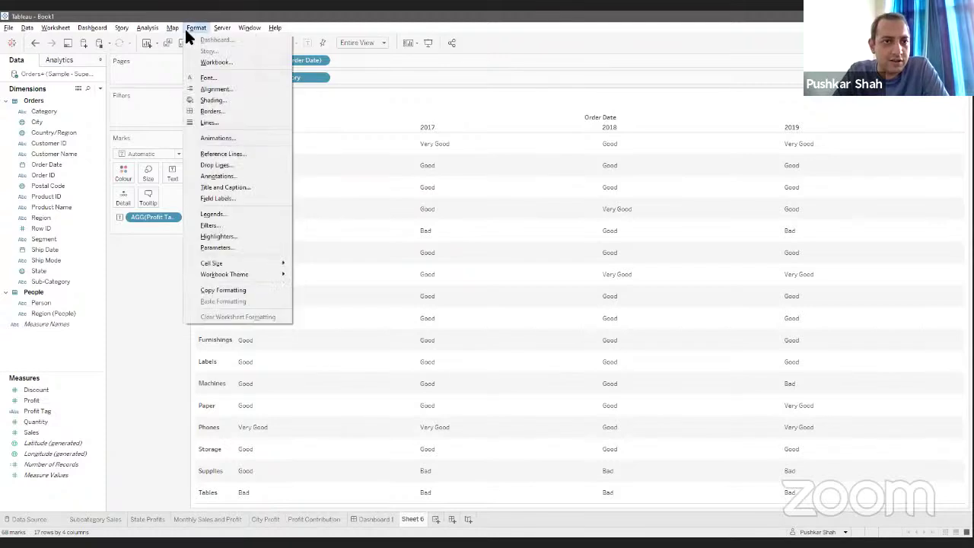
{"action": "left_click", "coordinate": [216, 63]}
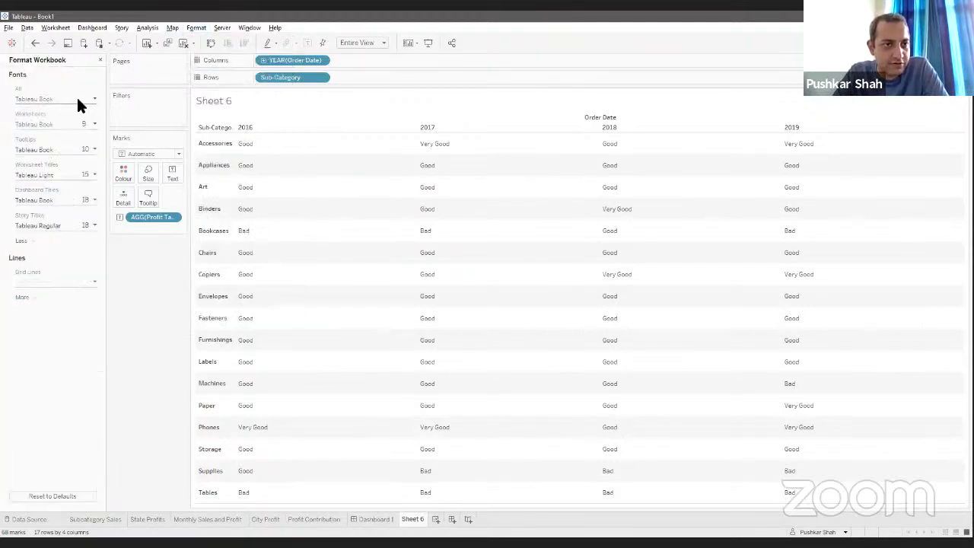
{"action": "left_click", "coordinate": [76, 99]}
{"action": "left_click", "coordinate": [107, 178]}
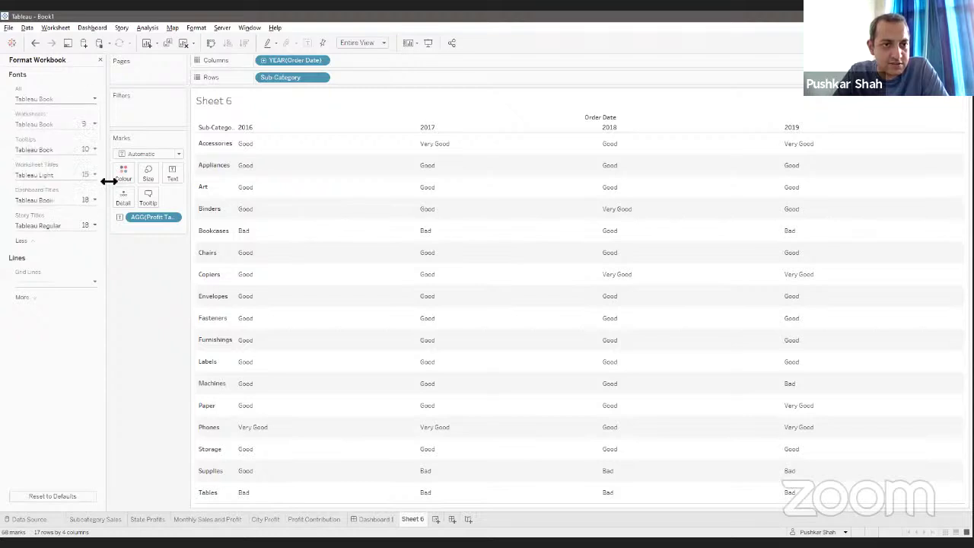
{"action": "left_click", "coordinate": [76, 124]}
{"action": "left_click", "coordinate": [34, 161]}
{"action": "left_click", "coordinate": [32, 193]}
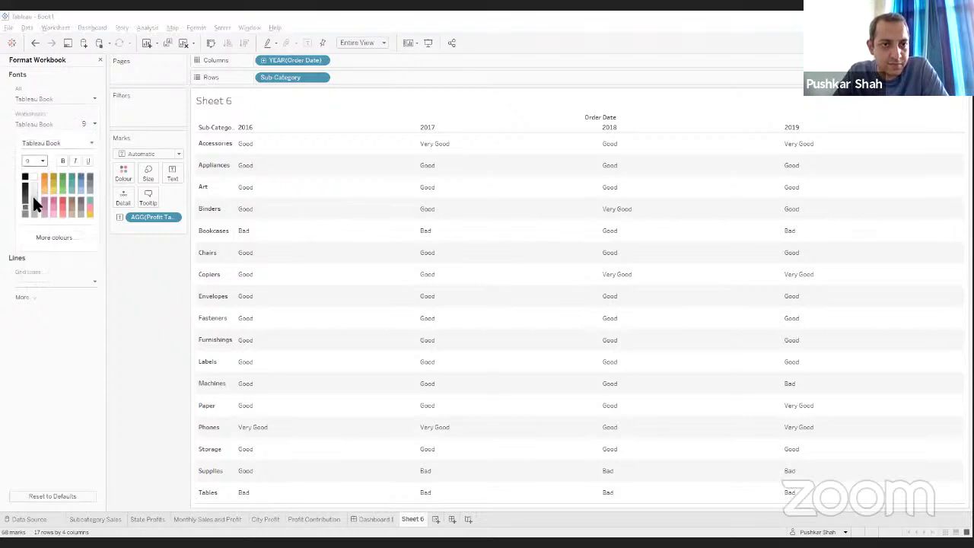
{"action": "left_click", "coordinate": [94, 273]}
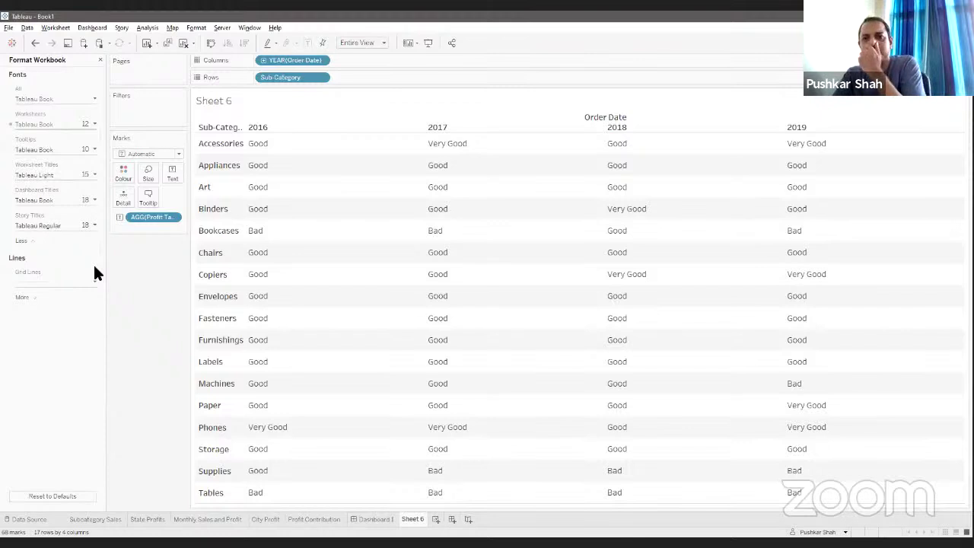
{"action": "left_click", "coordinate": [102, 60]}
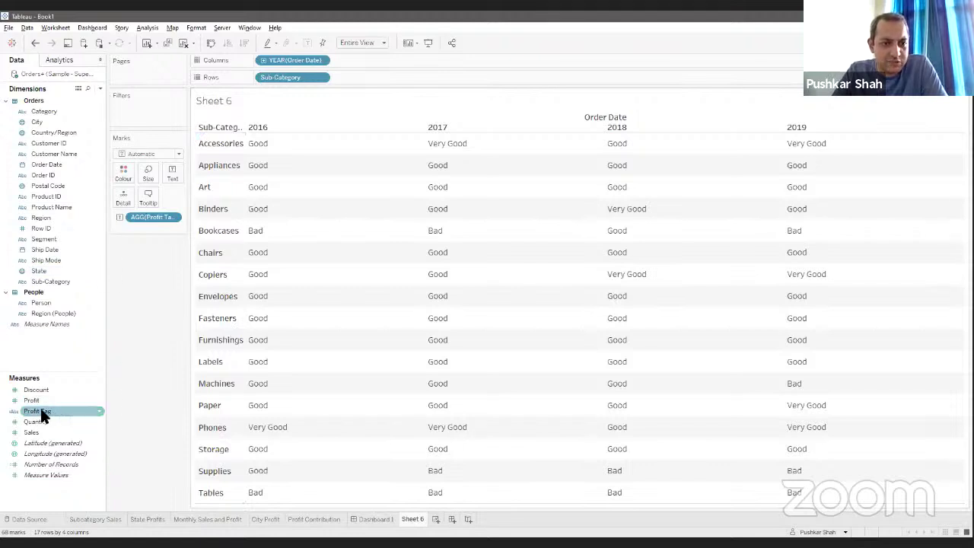
Step: Colour the table by Profit Tag with Very Good green, Good teal and Bad red
{"action": "left_click_drag", "start_coordinate": [41, 411], "coordinate": [129, 163]}
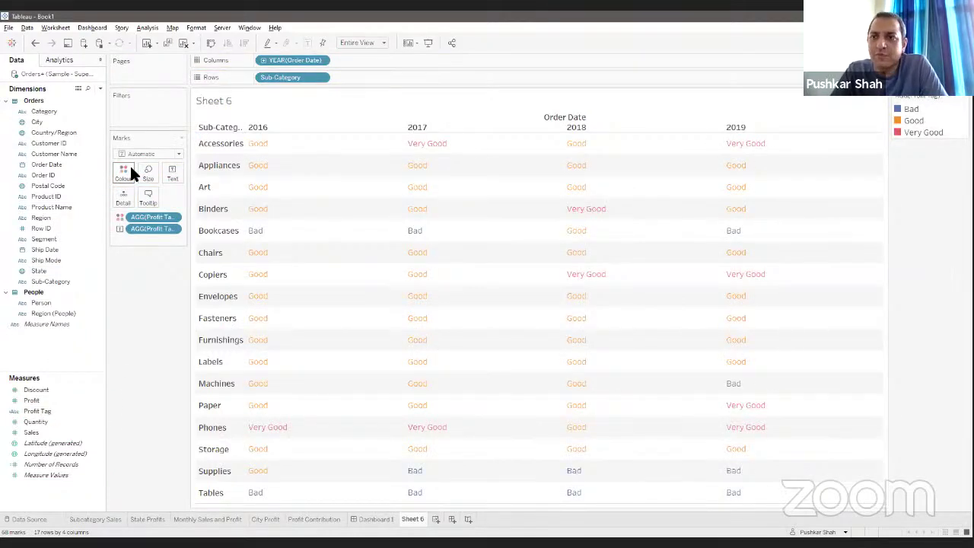
{"action": "left_click", "coordinate": [130, 169]}
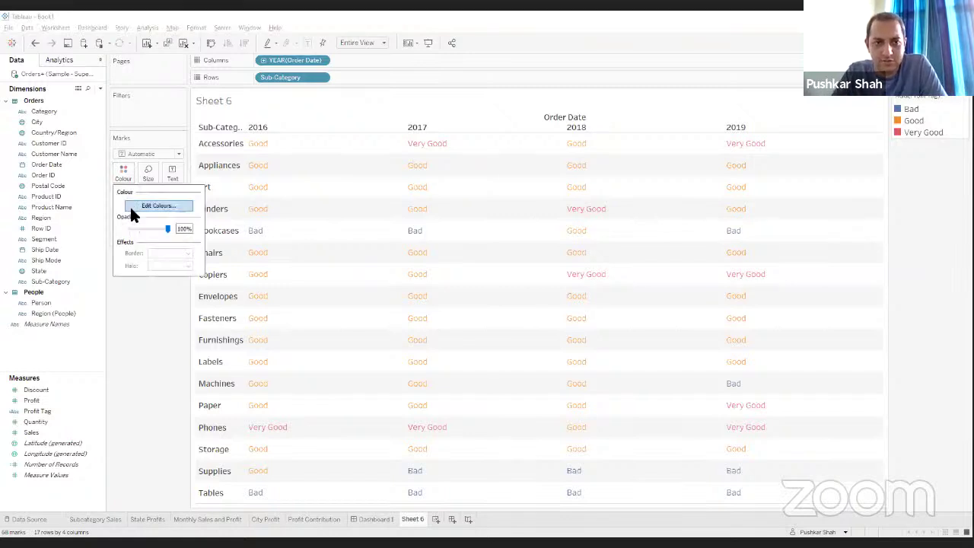
{"action": "left_click", "coordinate": [135, 205]}
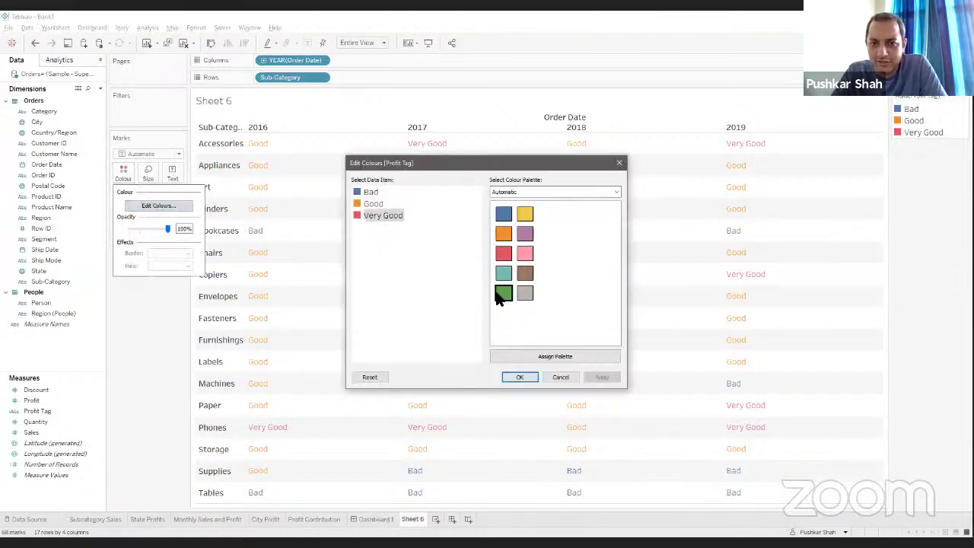
{"action": "left_click", "coordinate": [504, 292]}
{"action": "left_click", "coordinate": [377, 203]}
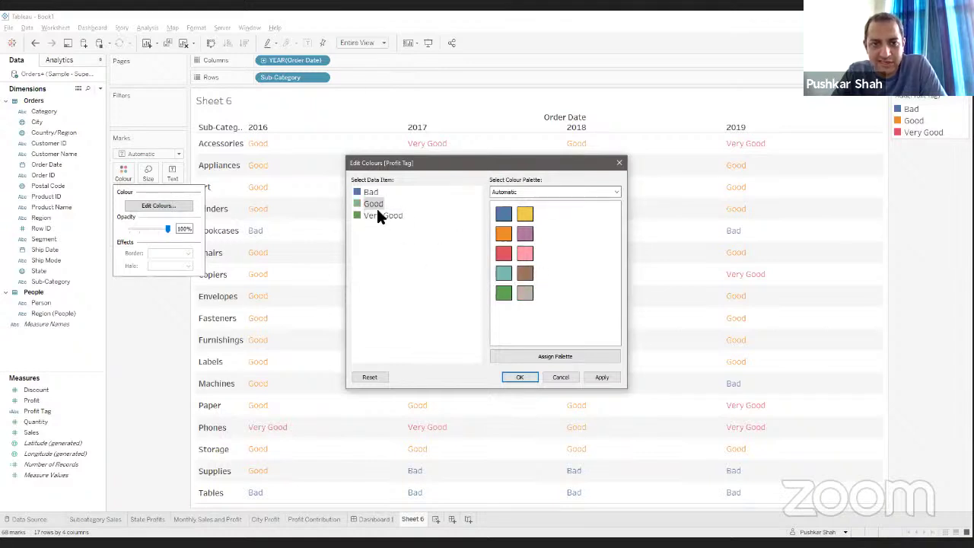
{"action": "left_click", "coordinate": [503, 253]}
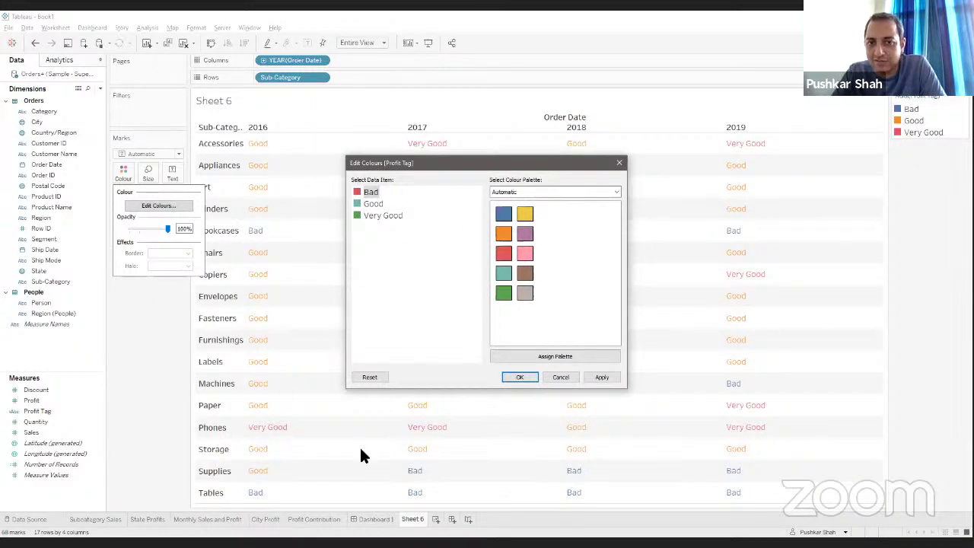
{"action": "left_click", "coordinate": [520, 376]}
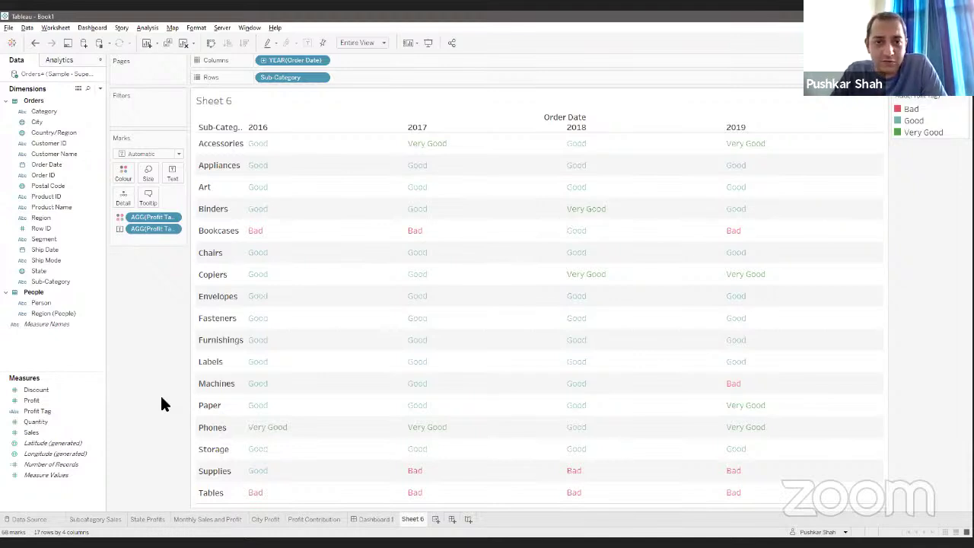
{"action": "mouse_move", "coordinate": [331, 403]}
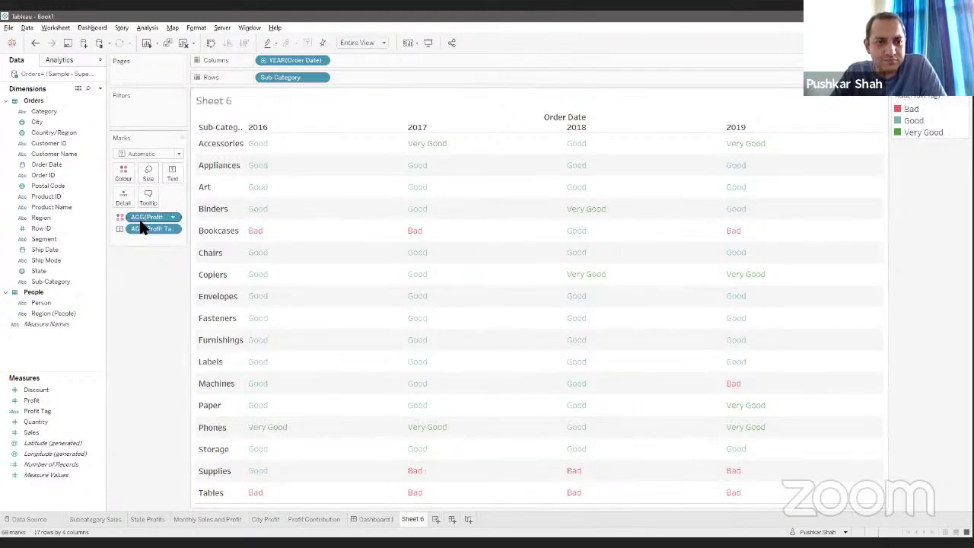
Step: Switch the mark type to Shape and drive the shapes by Profit Tag
{"action": "left_click", "coordinate": [146, 154]}
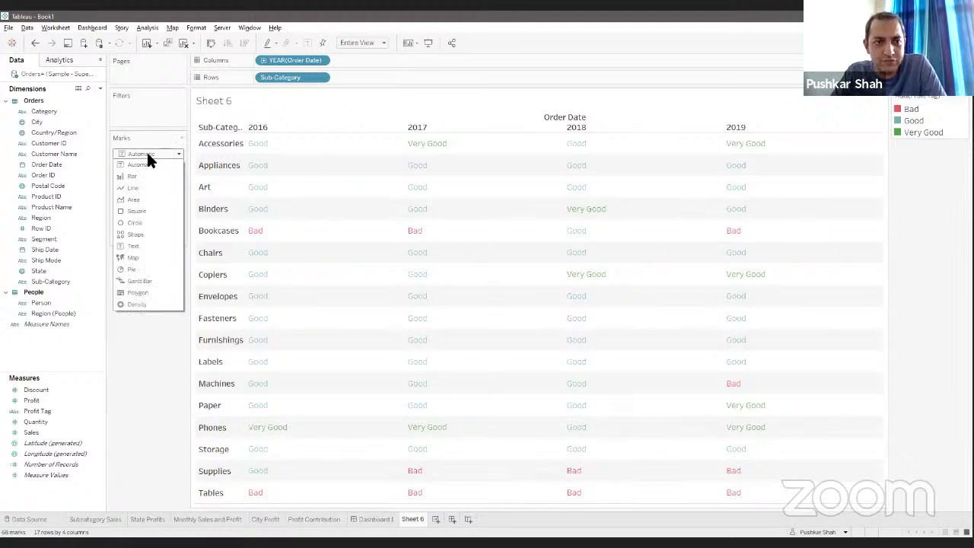
{"action": "left_click", "coordinate": [143, 233]}
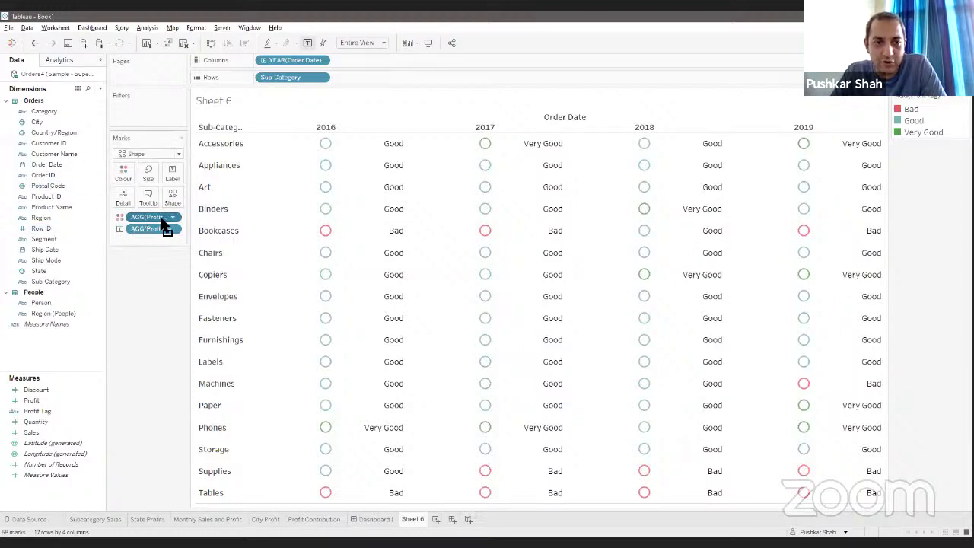
{"action": "left_click_drag", "start_coordinate": [169, 219], "coordinate": [172, 202]}
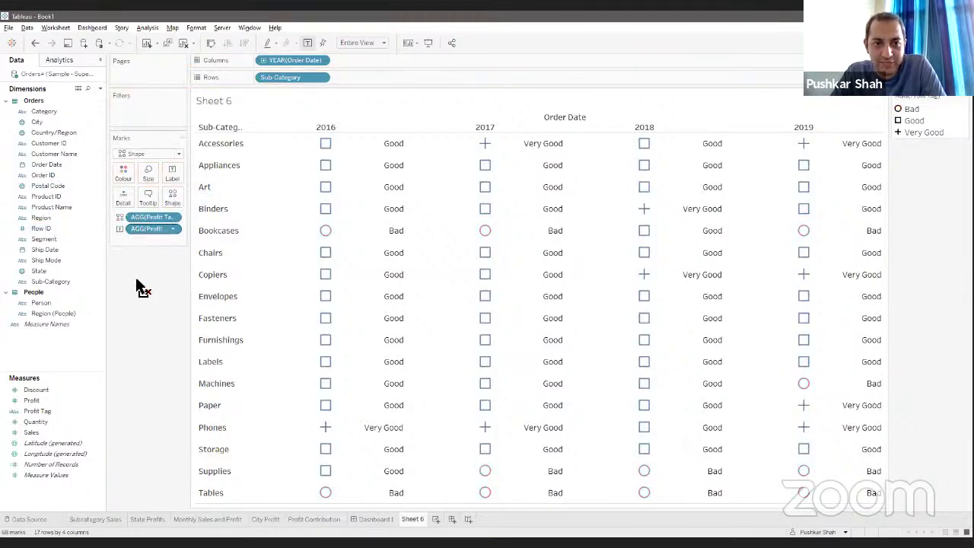
{"action": "left_click", "coordinate": [170, 199]}
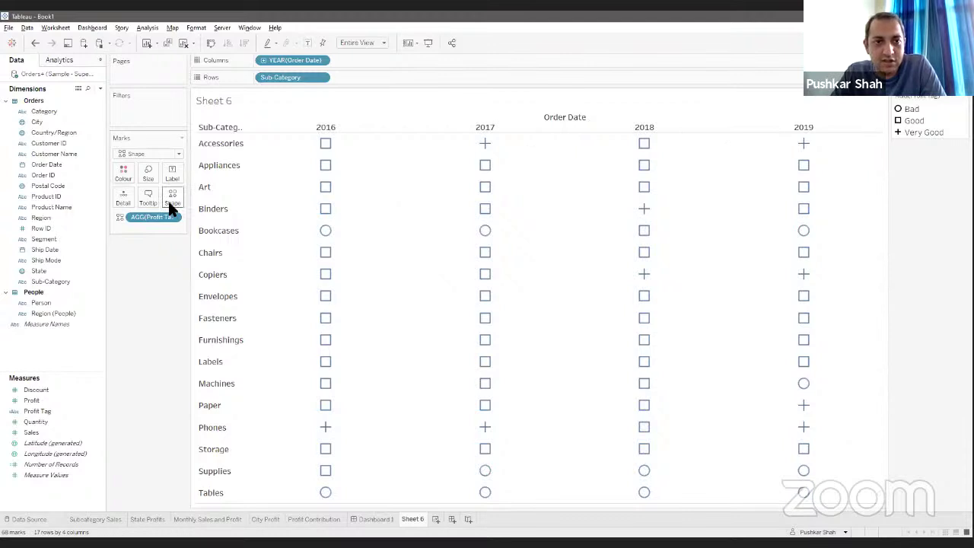
Step: Use the KPI palette: green tick for Very Good, yellow triangle for Good, red cross for Bad
{"action": "left_click", "coordinate": [571, 191]}
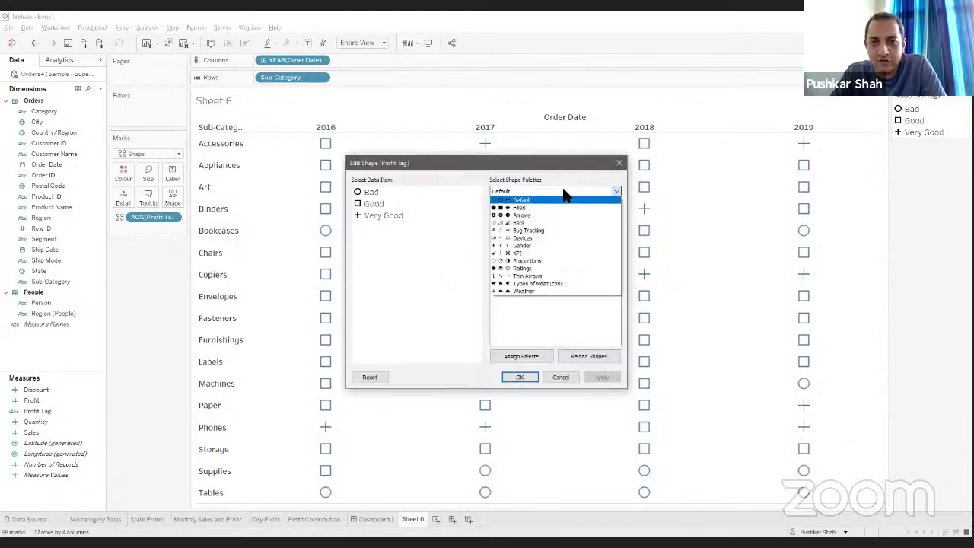
{"action": "left_click", "coordinate": [527, 252]}
{"action": "left_click", "coordinate": [383, 216]}
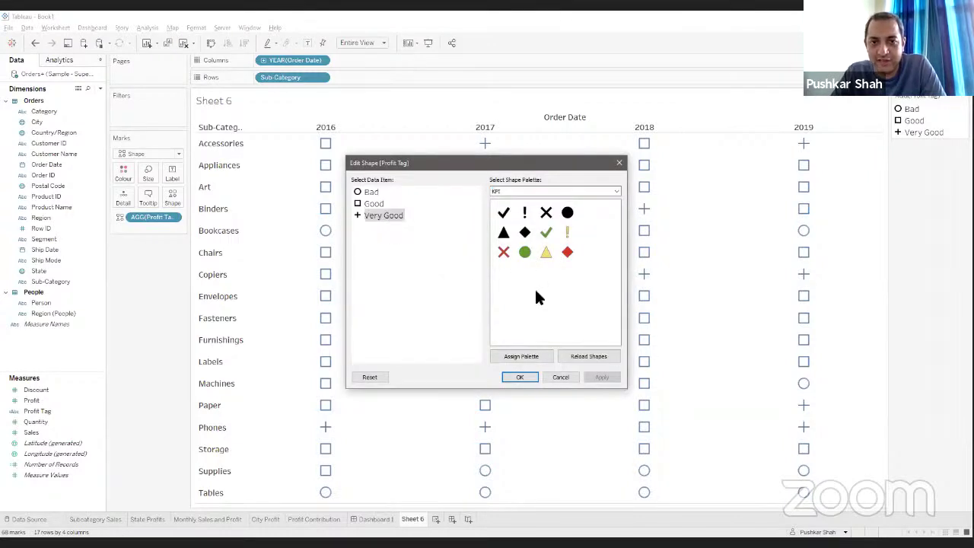
{"action": "left_click", "coordinate": [545, 234]}
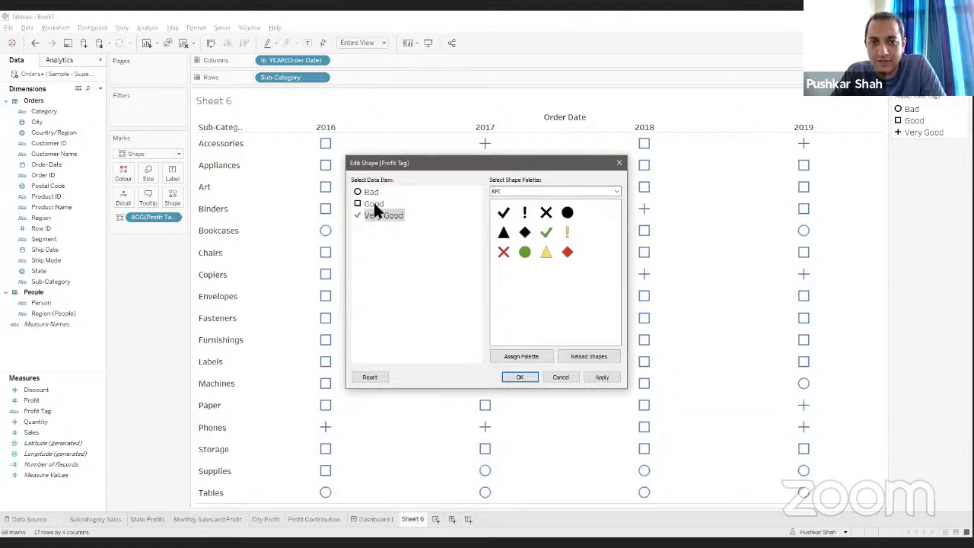
{"action": "left_click", "coordinate": [546, 254]}
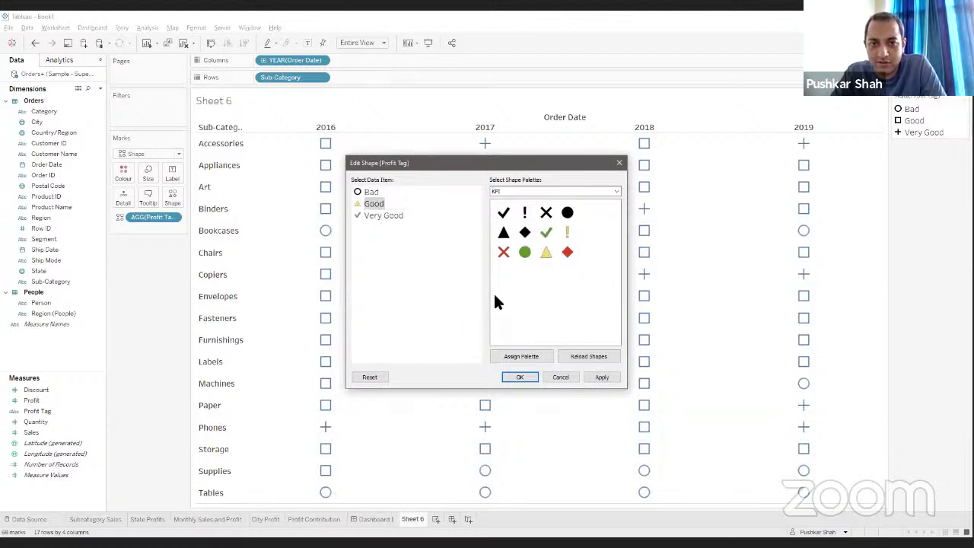
{"action": "left_click", "coordinate": [370, 192]}
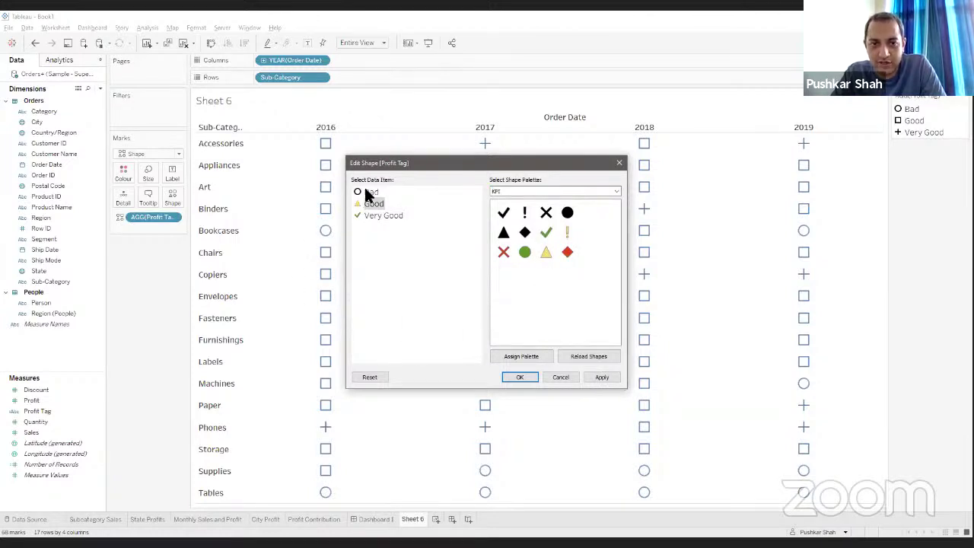
{"action": "left_click", "coordinate": [505, 252]}
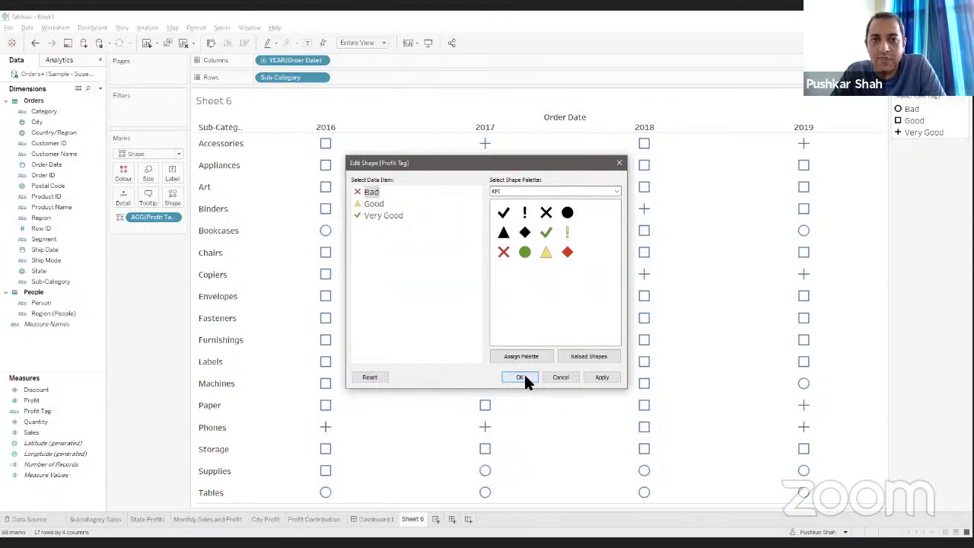
{"action": "left_click", "coordinate": [522, 378]}
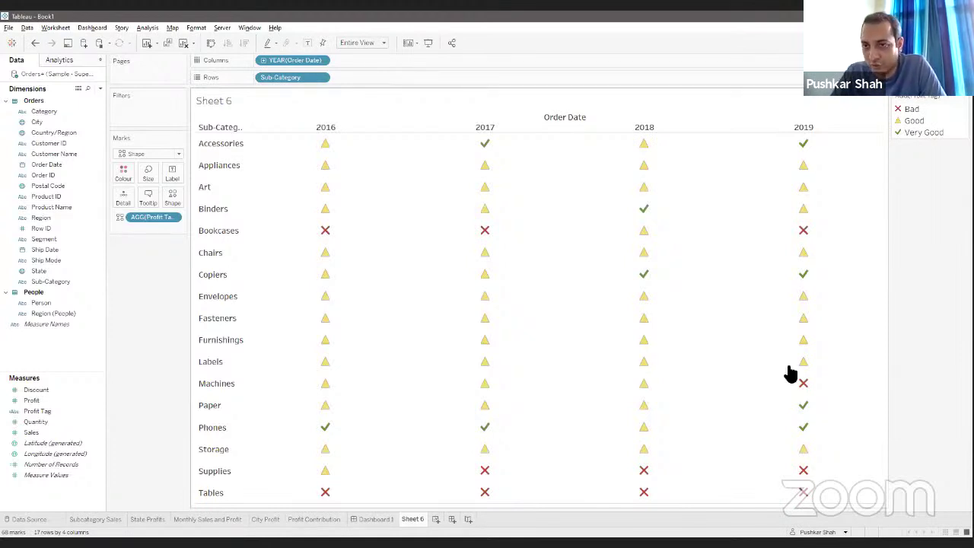
Step: Move Very Good to the top of the Profit Tag legend and add State as a filter
{"action": "left_click_drag", "start_coordinate": [921, 114], "coordinate": [910, 156]}
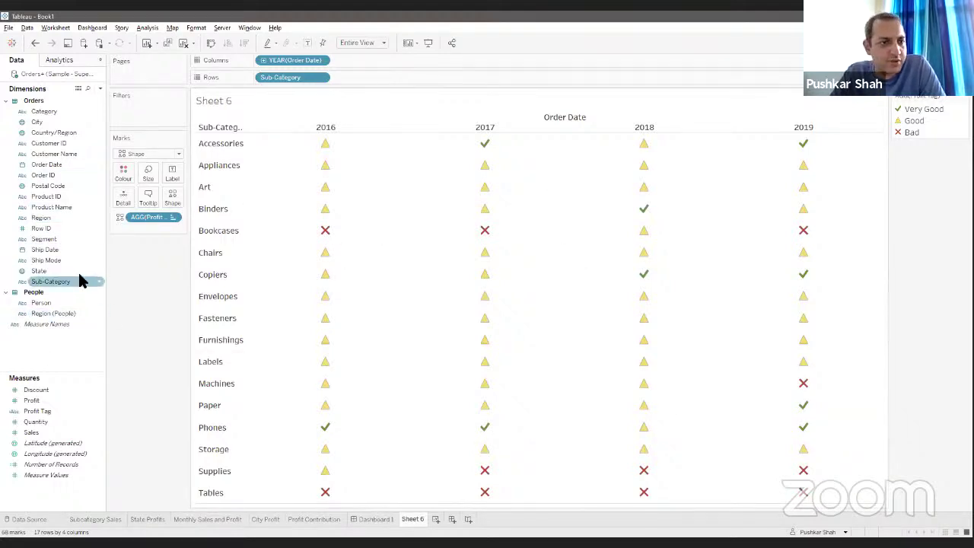
{"action": "left_click_drag", "start_coordinate": [42, 279], "coordinate": [139, 119]}
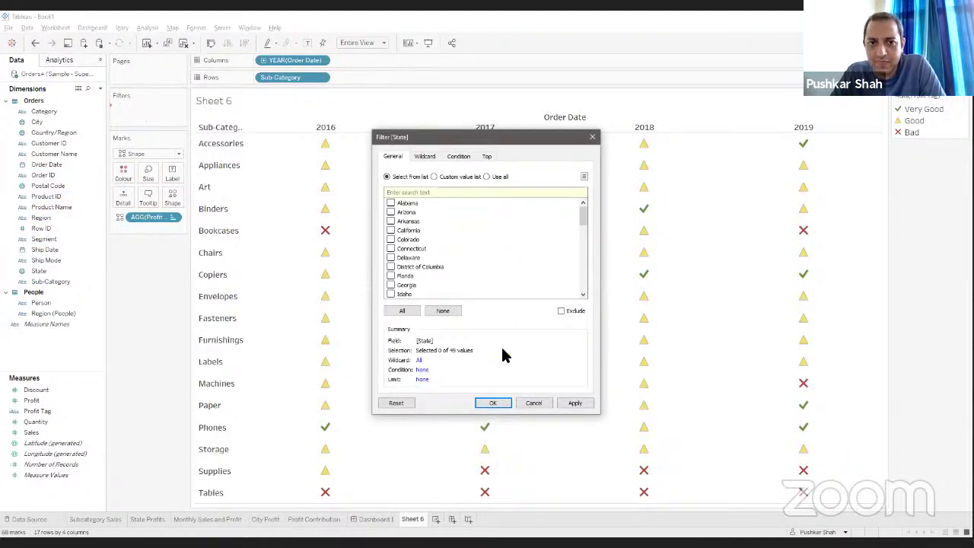
Step: Filter Sheet 6 to California and show the State filter card
{"action": "left_click", "coordinate": [391, 230]}
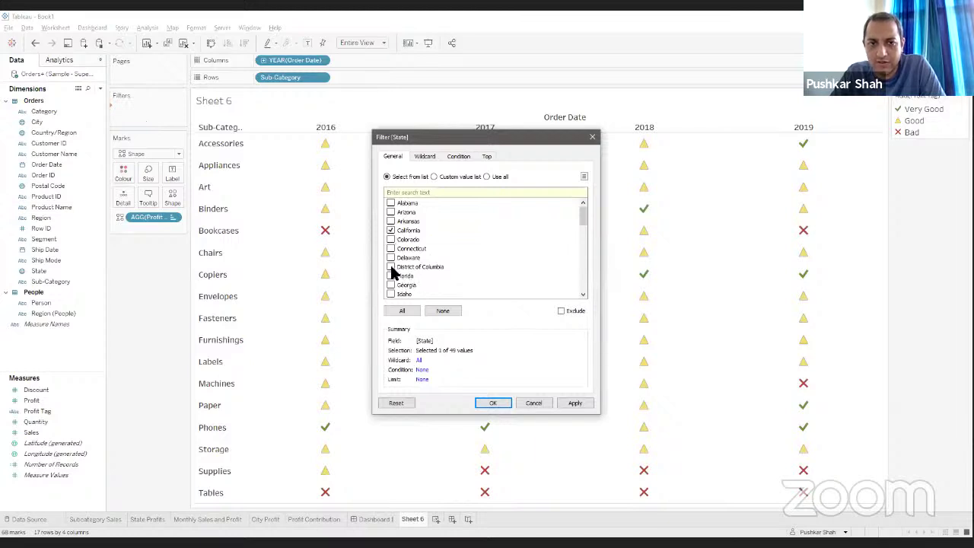
{"action": "left_click", "coordinate": [492, 404]}
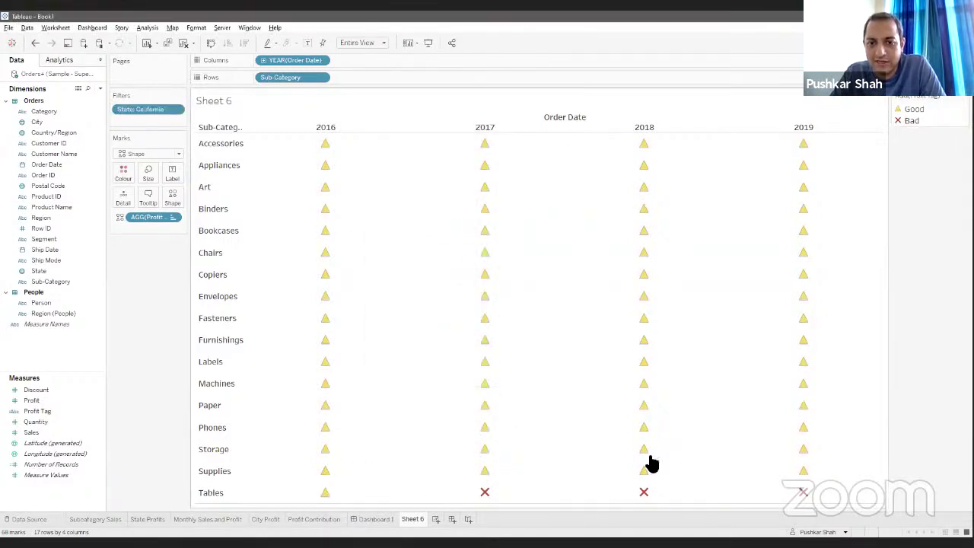
{"action": "right_click", "coordinate": [139, 109]}
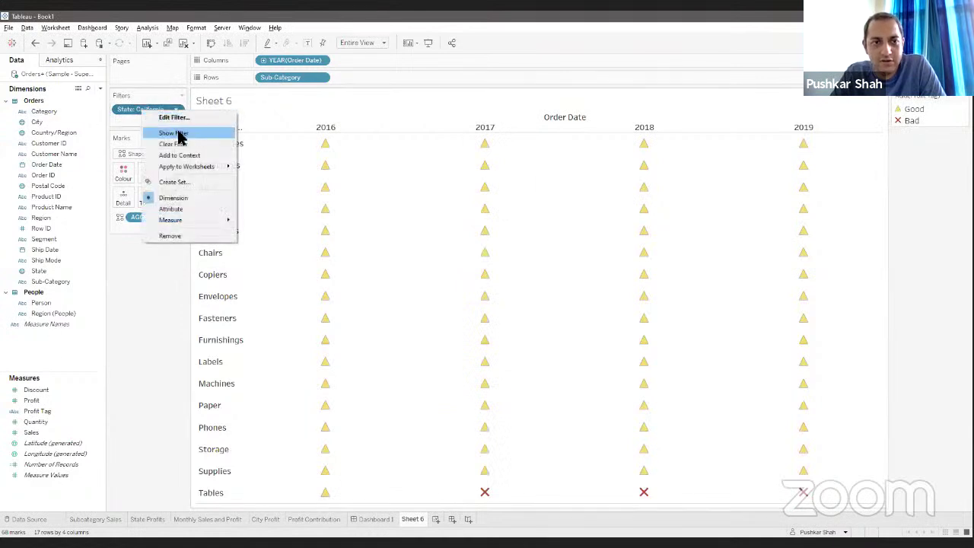
{"action": "left_click", "coordinate": [179, 134]}
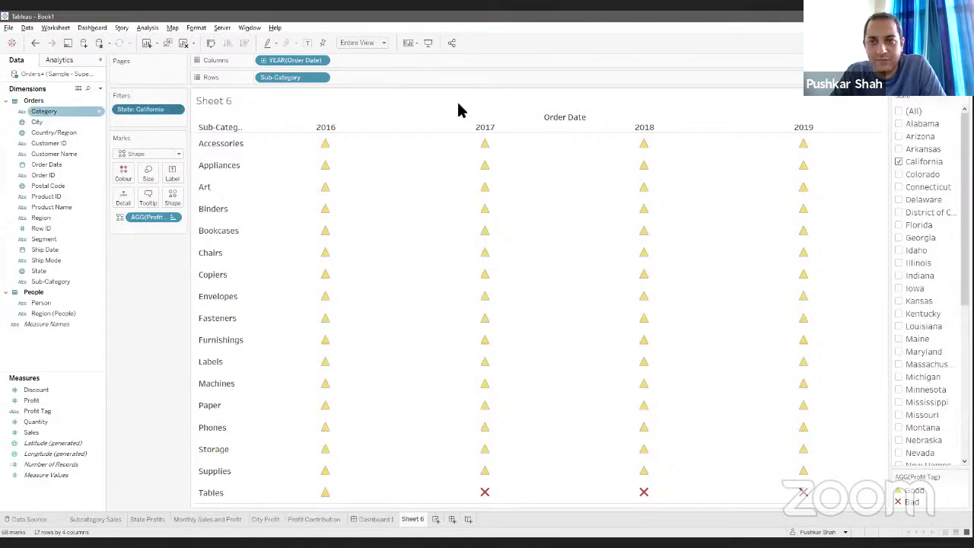
Step: Change the State filter card selection from California to Alabama
{"action": "right_click", "coordinate": [918, 96]}
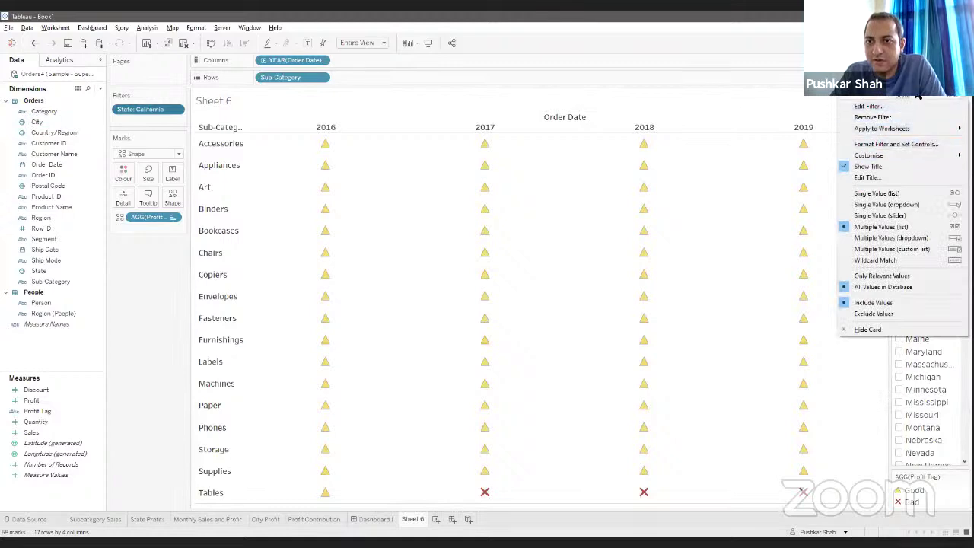
{"action": "left_click", "coordinate": [917, 94]}
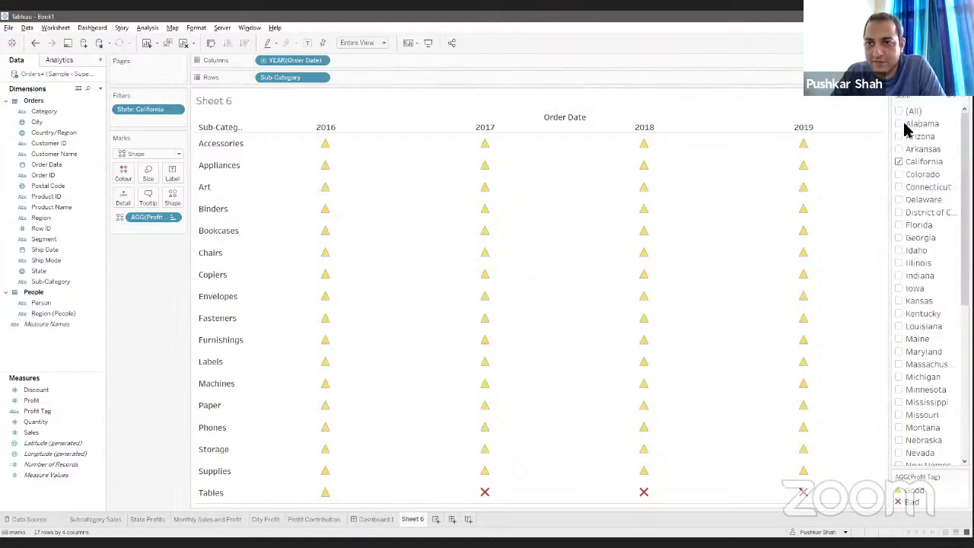
{"action": "left_click", "coordinate": [897, 162]}
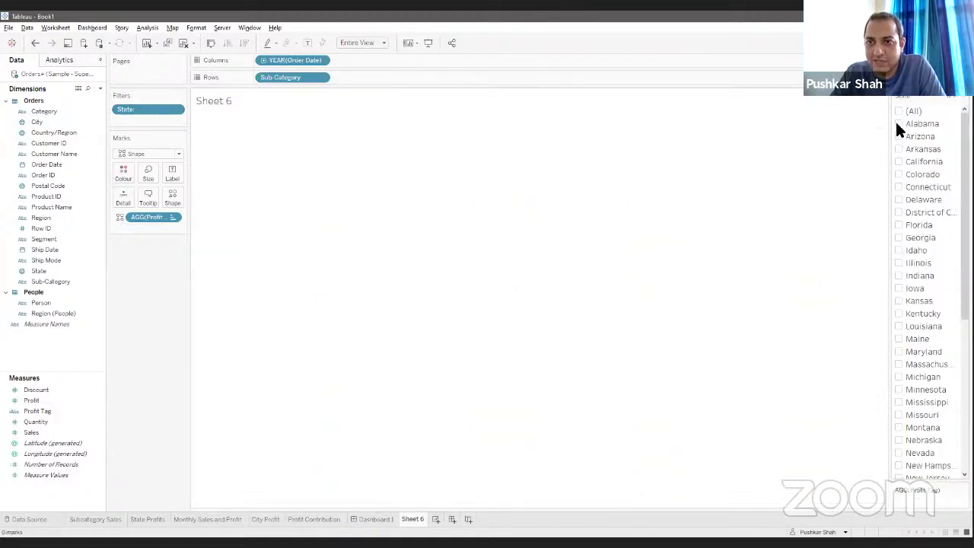
{"action": "left_click", "coordinate": [898, 126]}
{"action": "scroll", "coordinate": [920, 228], "scroll_direction": "down", "scroll_amount": 5}
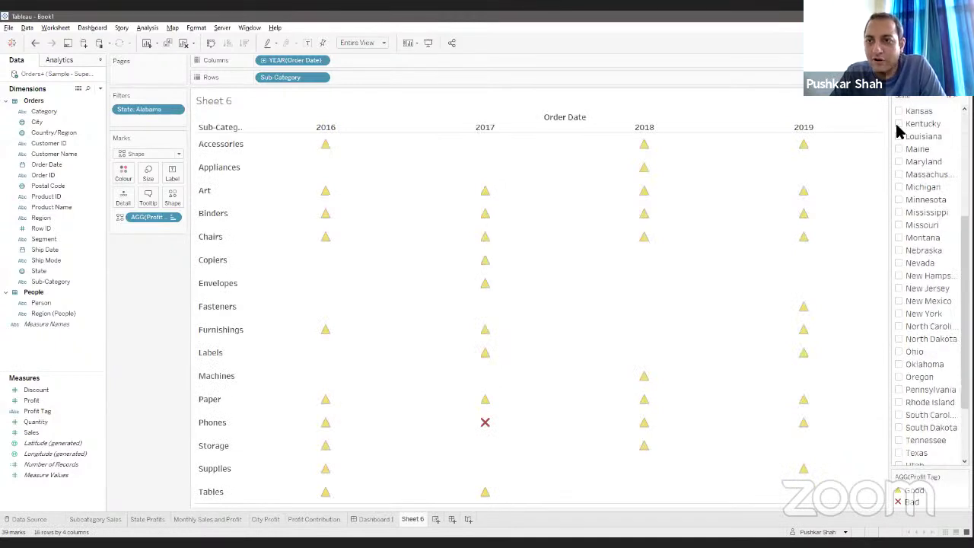
{"action": "scroll", "coordinate": [903, 128], "scroll_direction": "up", "scroll_amount": 5}
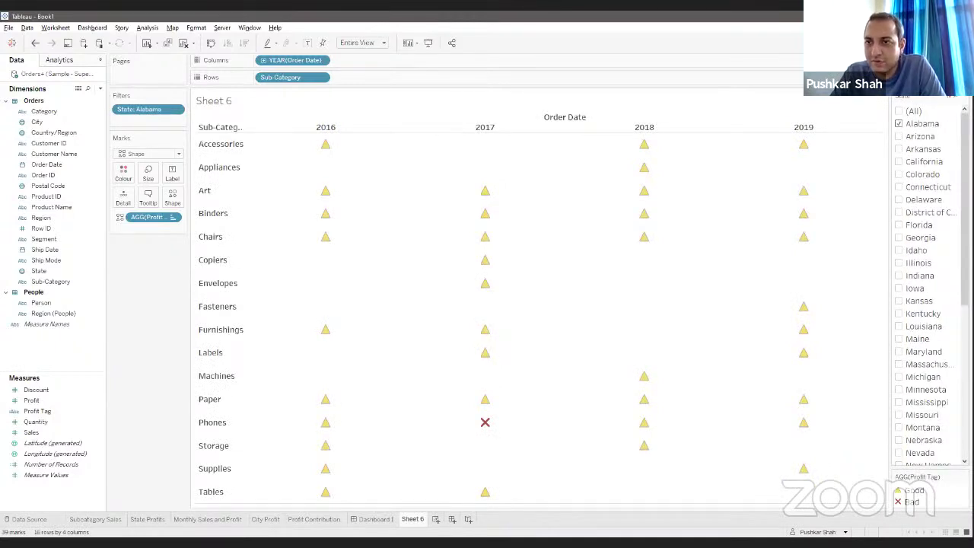
Step: Make the State filter a single-value dropdown set to New York
{"action": "left_click", "coordinate": [951, 97]}
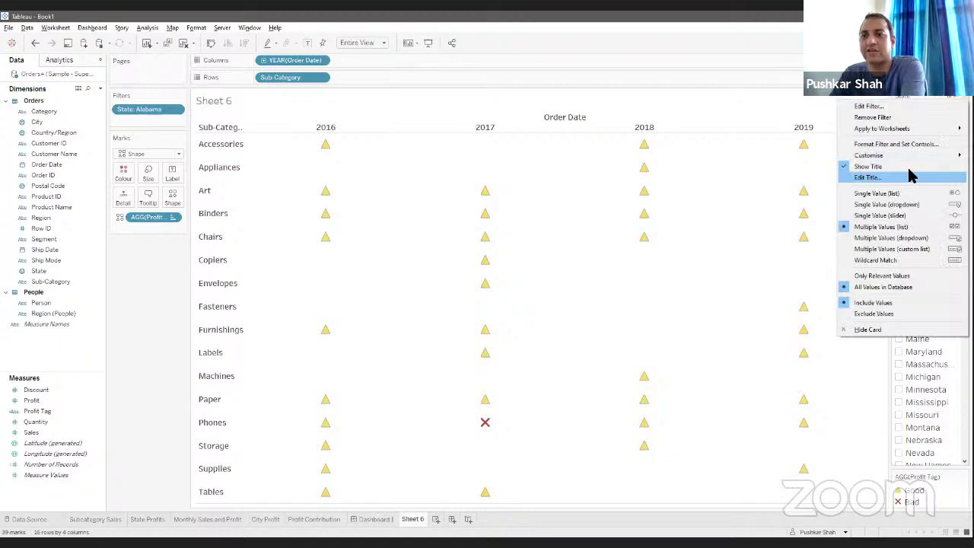
{"action": "key", "text": "Down"}
{"action": "key", "text": "Down"}
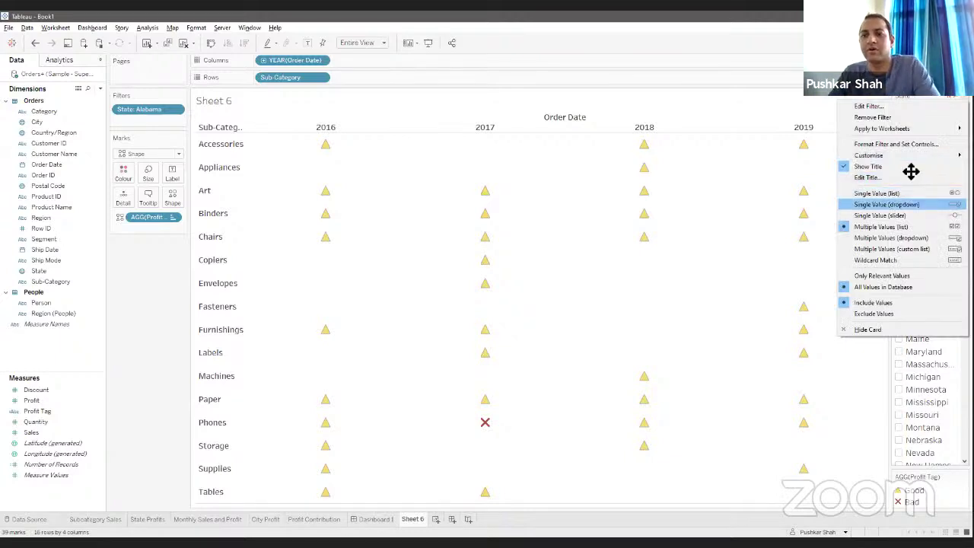
{"action": "left_click", "coordinate": [910, 204]}
{"action": "scroll", "coordinate": [944, 408], "scroll_direction": "down", "scroll_amount": 3}
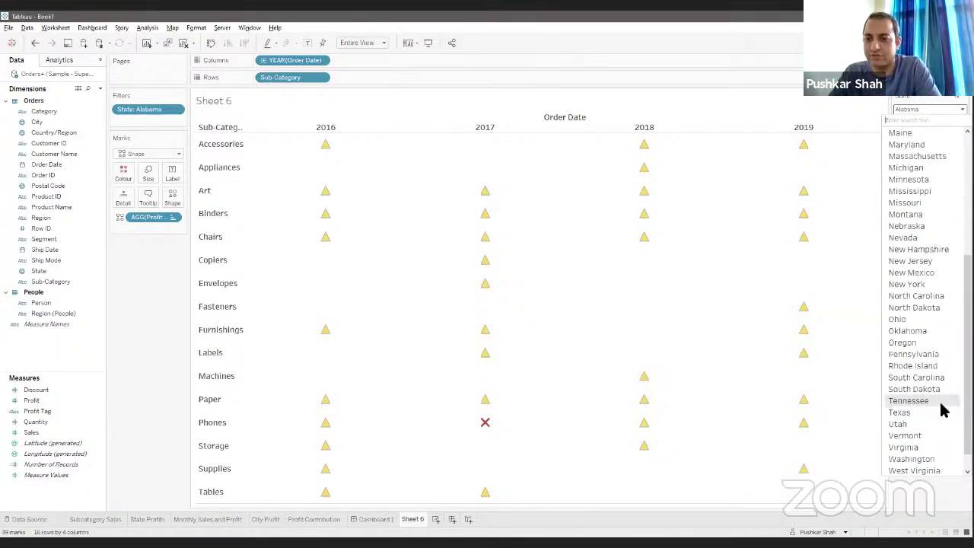
{"action": "left_click", "coordinate": [938, 285]}
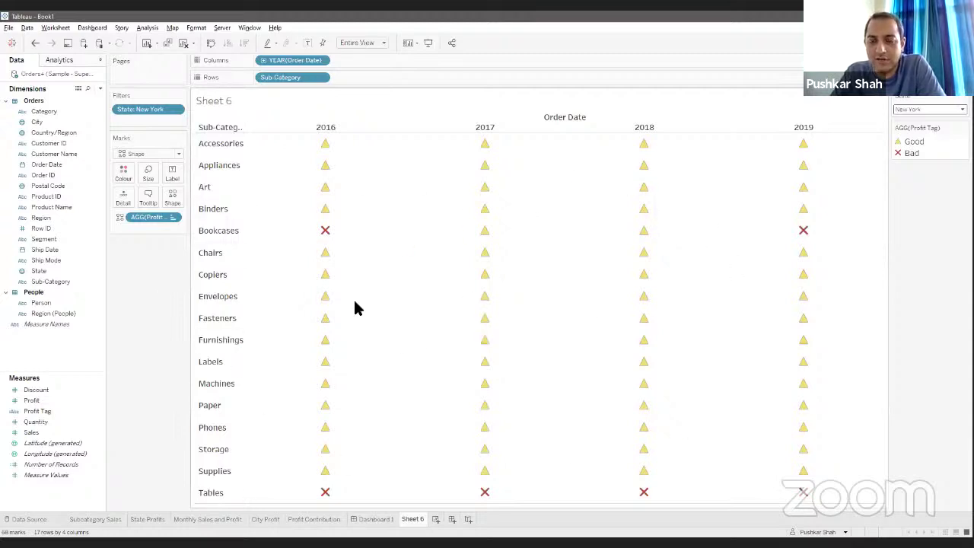
{"action": "mouse_move", "coordinate": [478, 407]}
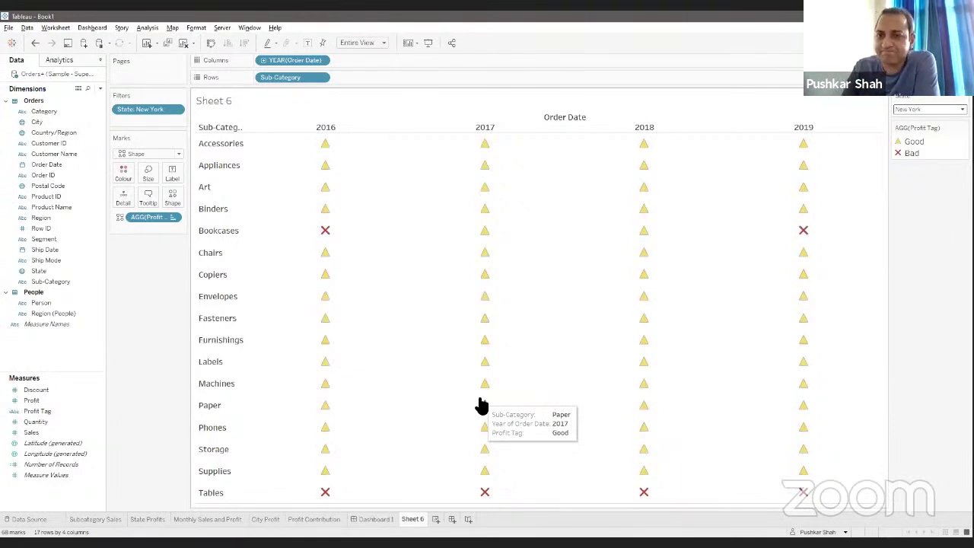
Step: Rename Sheet 6 to 'Subcategory Analysis' and create a new story
{"action": "right_click", "coordinate": [415, 521]}
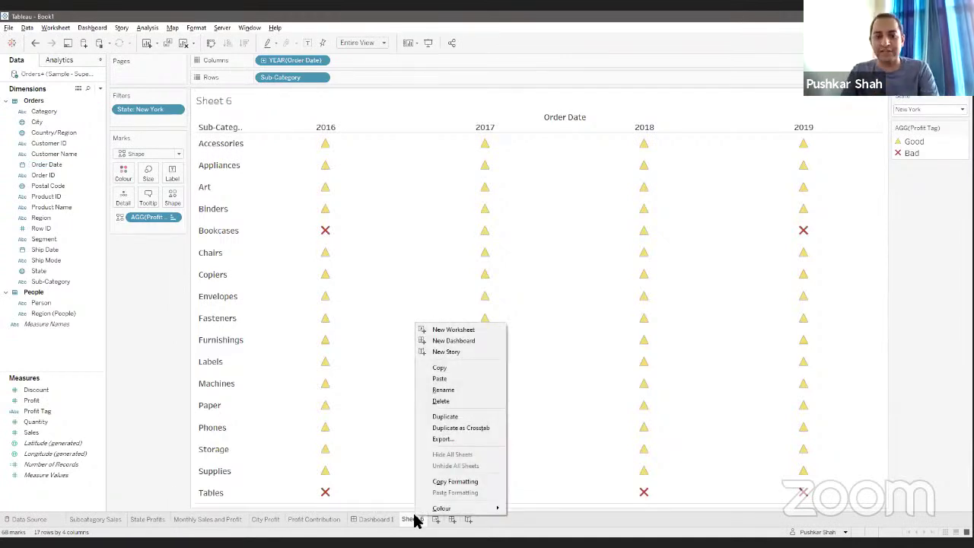
{"action": "left_click", "coordinate": [446, 390]}
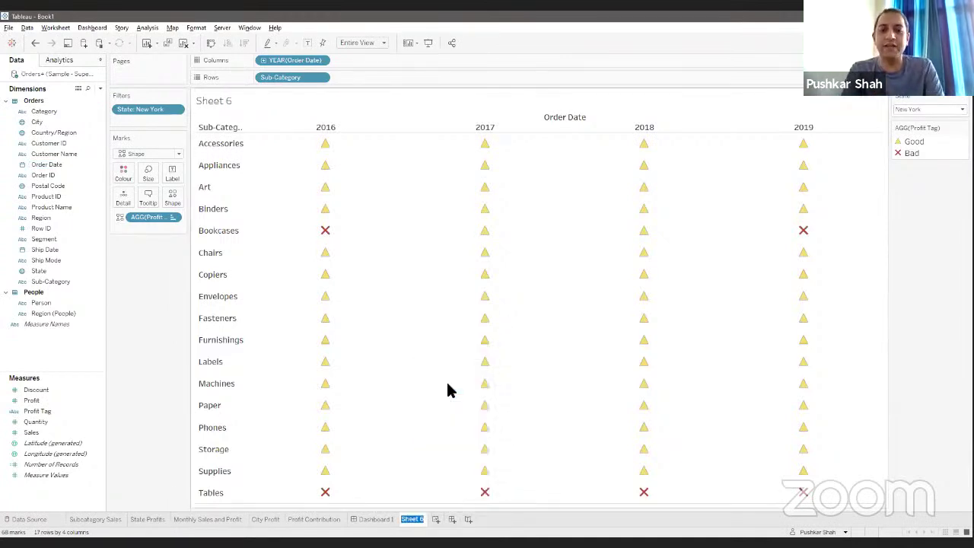
{"action": "type", "text": "Su"}
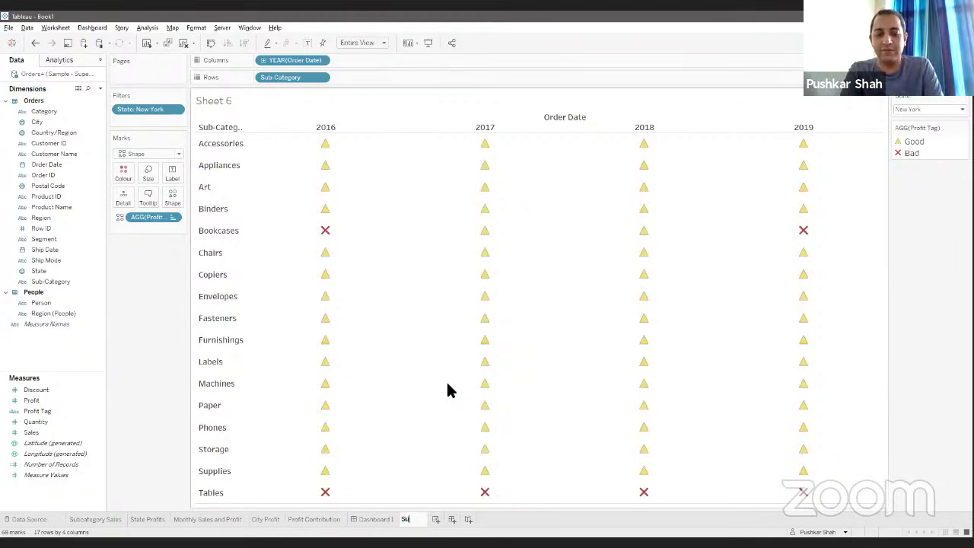
{"action": "type", "text": "bcate"}
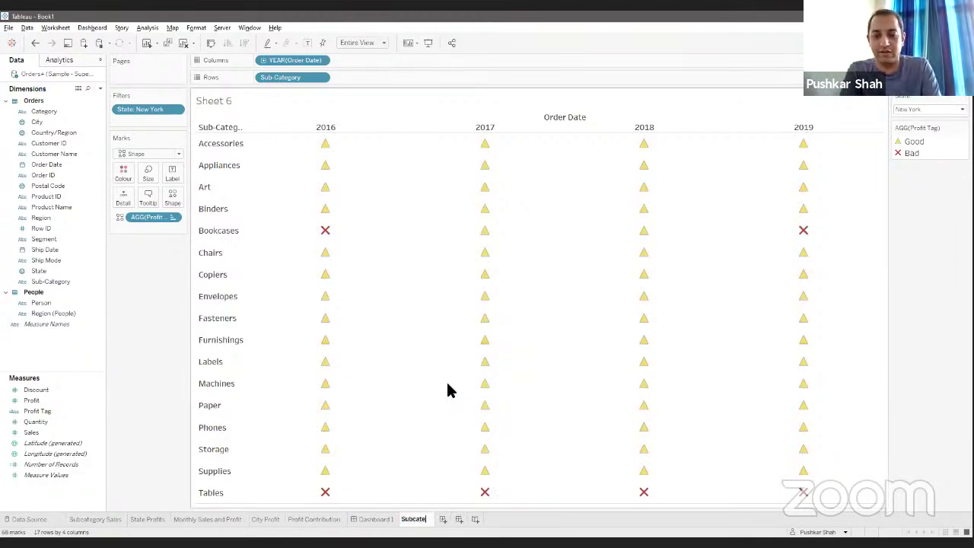
{"action": "type", "text": "gory A"}
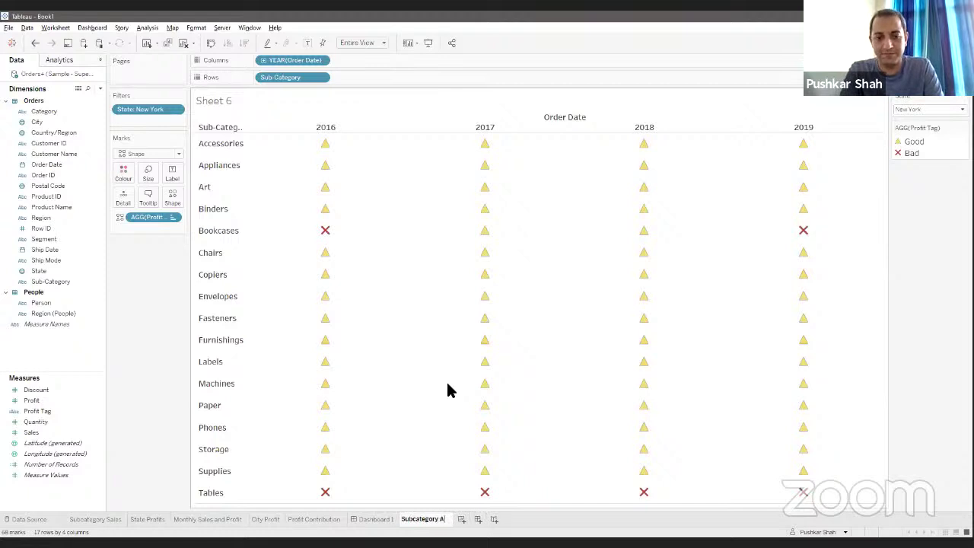
{"action": "type", "text": "nalysis"}
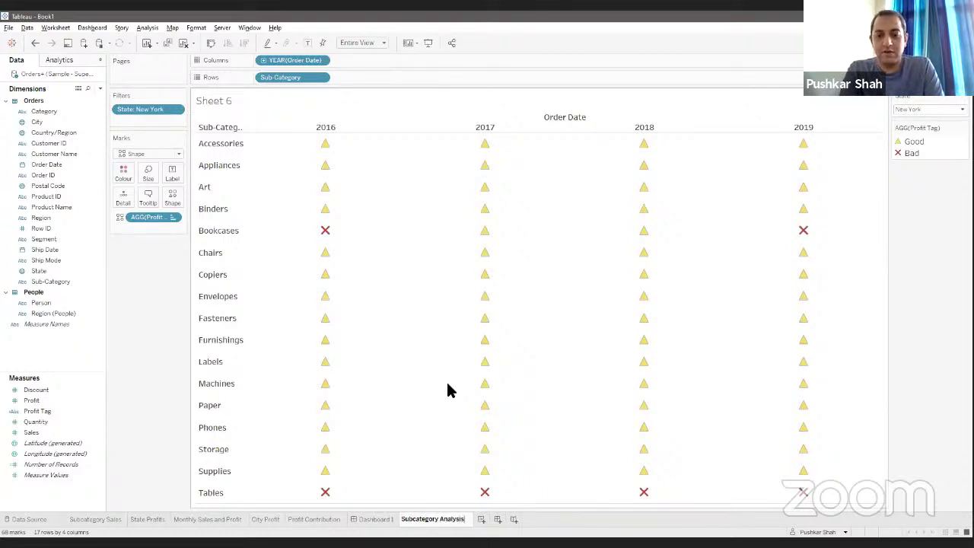
{"action": "key", "text": "Return"}
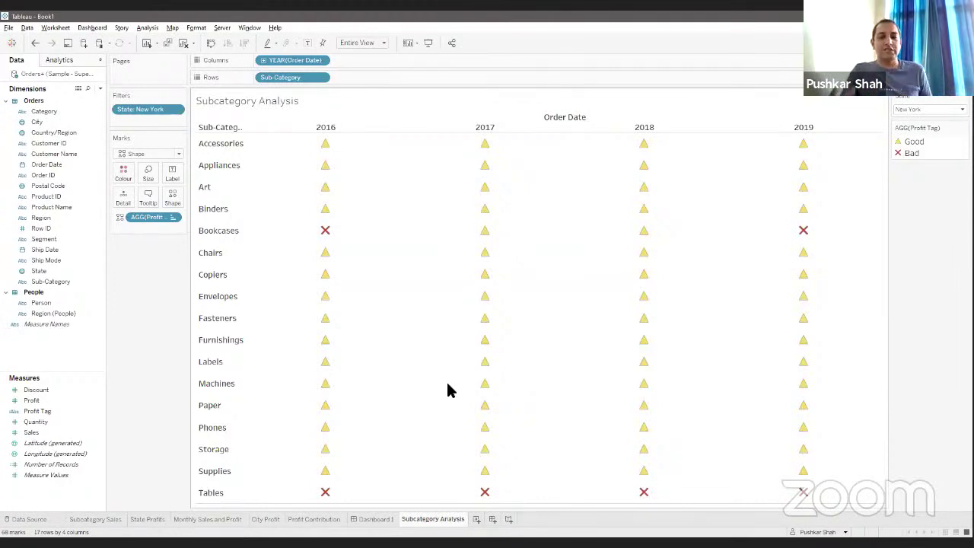
{"action": "left_click", "coordinate": [508, 520]}
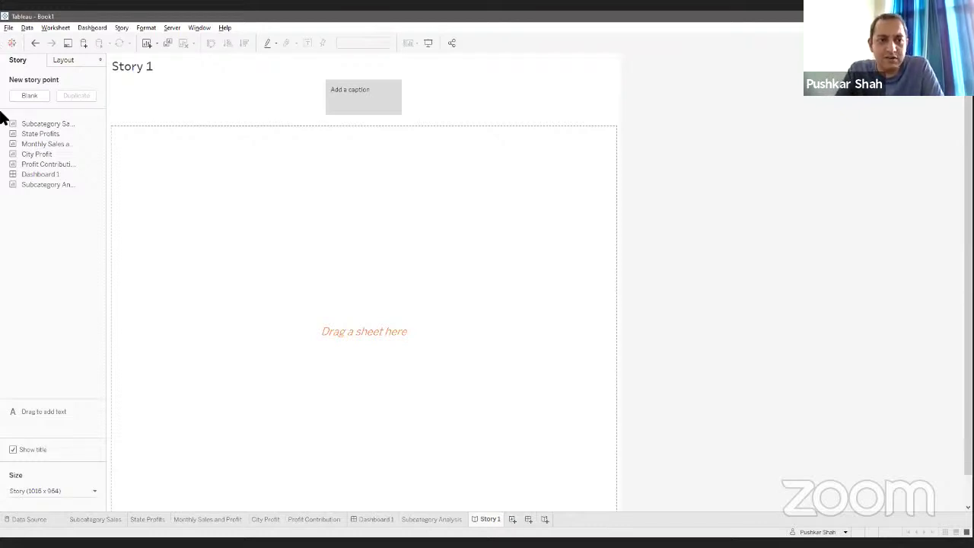
Step: Drag Dashboard 1 onto the empty Story 1 canvas as its first story point
{"action": "left_click_drag", "start_coordinate": [38, 174], "coordinate": [358, 268]}
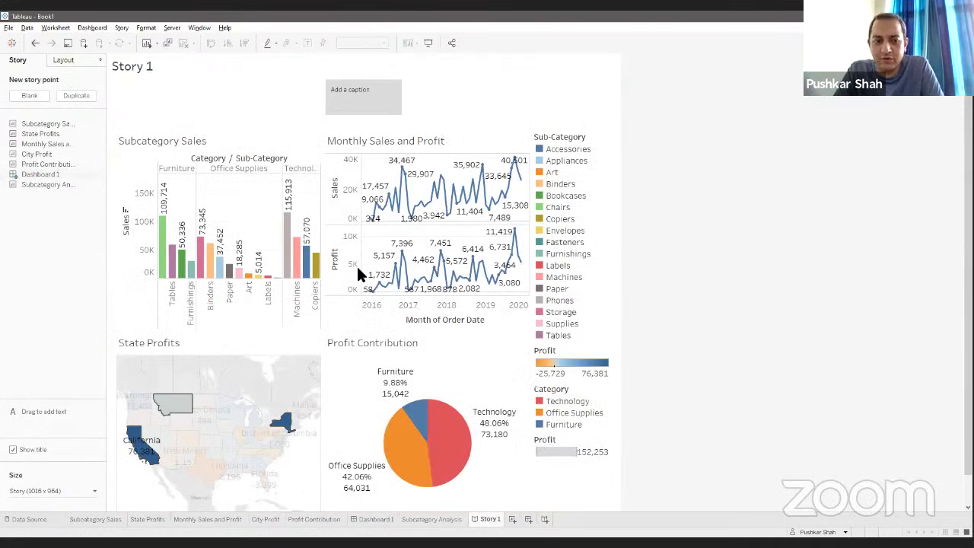
Step: Set the story size to Automatic and filter the dashboard to California on the map
{"action": "left_click", "coordinate": [56, 491]}
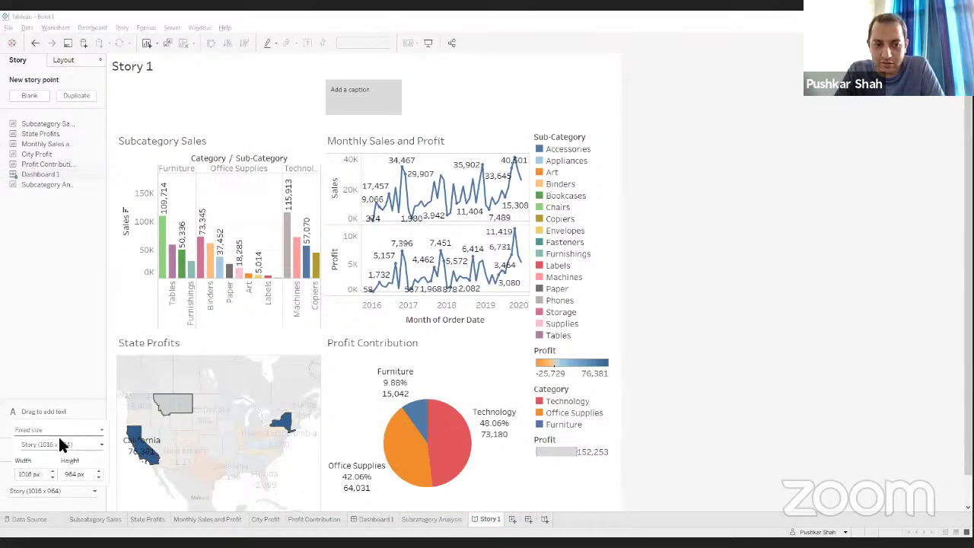
{"action": "left_click", "coordinate": [60, 431]}
{"action": "left_click", "coordinate": [57, 443]}
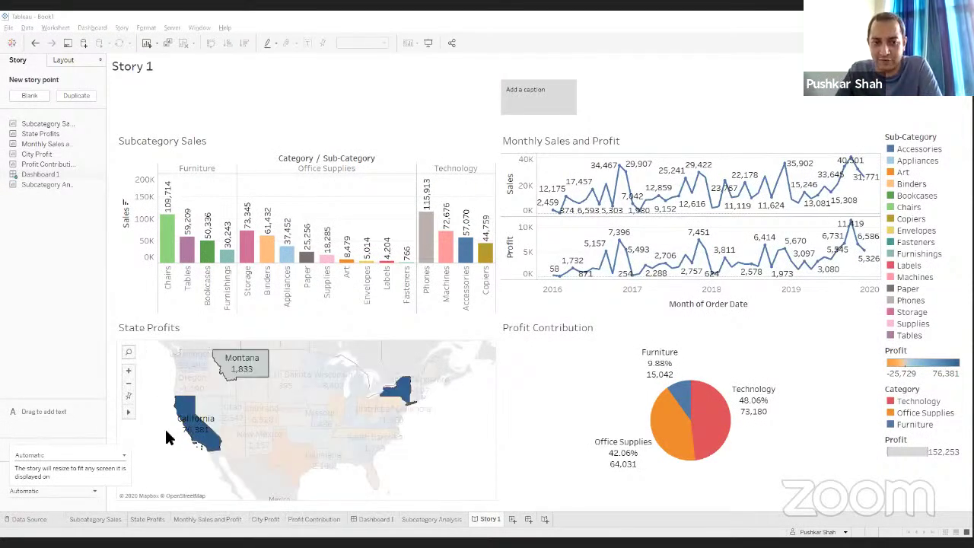
{"action": "left_click", "coordinate": [198, 428]}
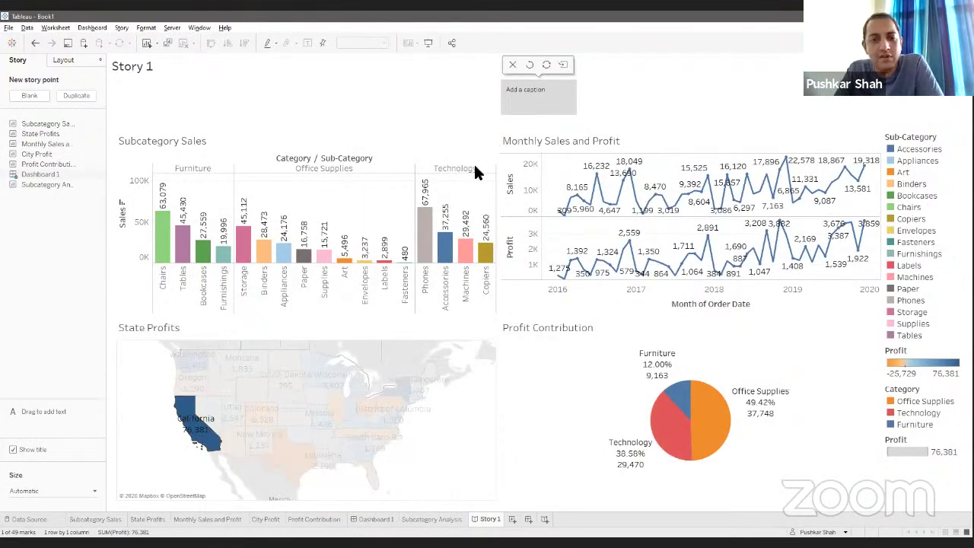
Step: Type 'Analysis for California' as the first story point's caption
{"action": "left_click", "coordinate": [558, 93]}
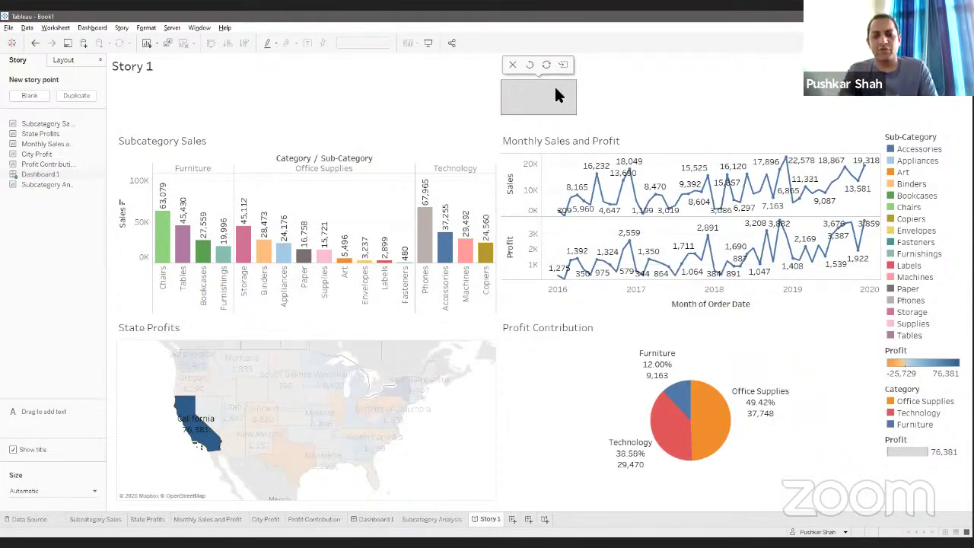
{"action": "type", "text": "A"}
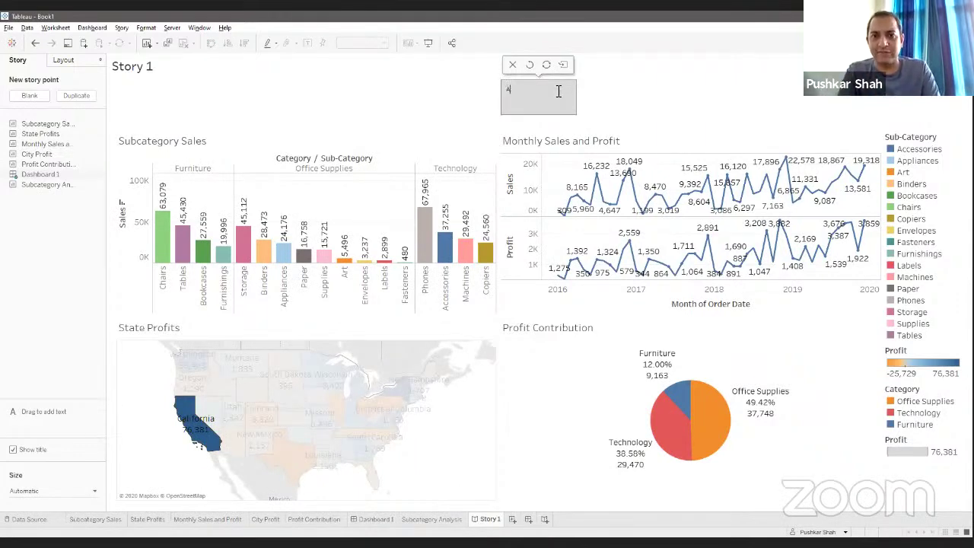
{"action": "type", "text": "naly"}
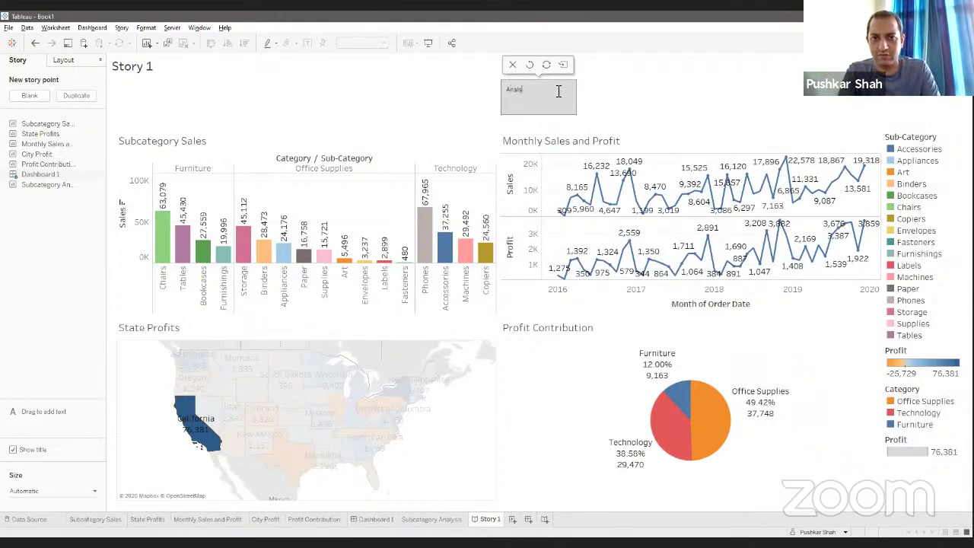
{"action": "type", "text": "sis fo"}
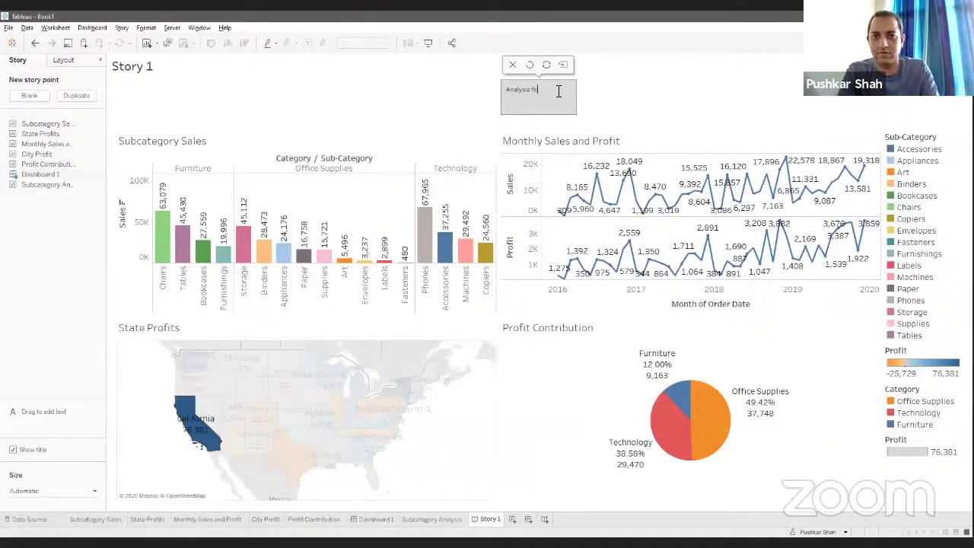
{"action": "type", "text": "r Cali"}
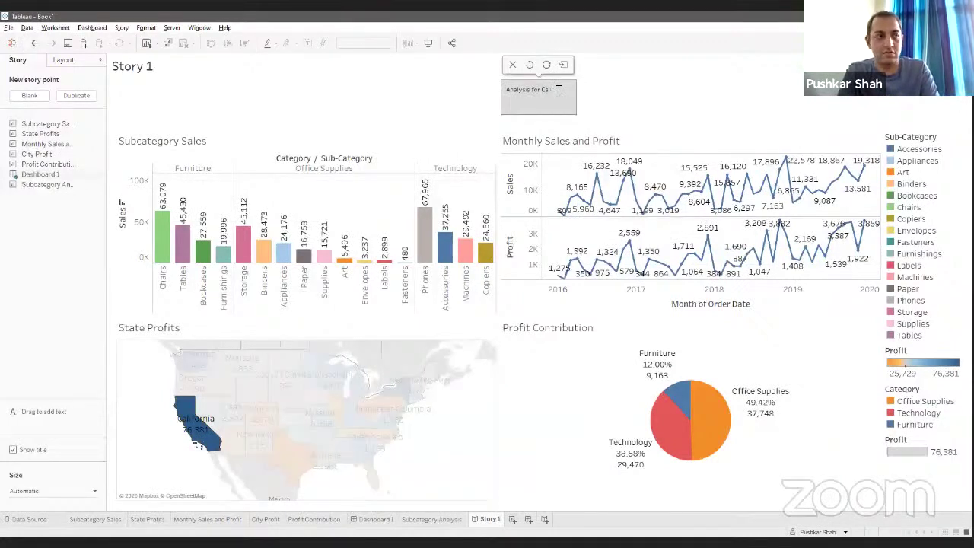
{"action": "type", "text": "fornia"}
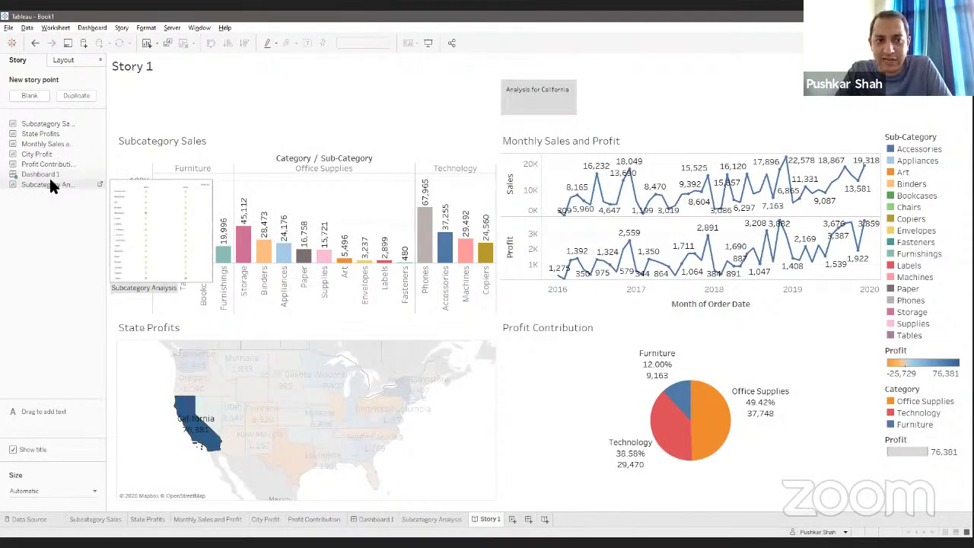
Step: Add Dashboard 1 as a second story point filtered to New York
{"action": "left_click_drag", "start_coordinate": [46, 177], "coordinate": [584, 104]}
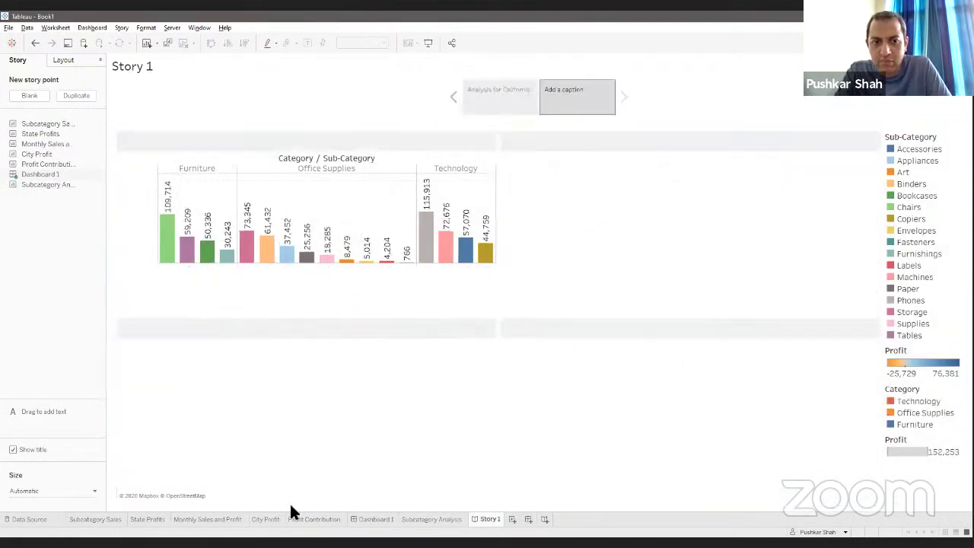
{"action": "left_click", "coordinate": [210, 435]}
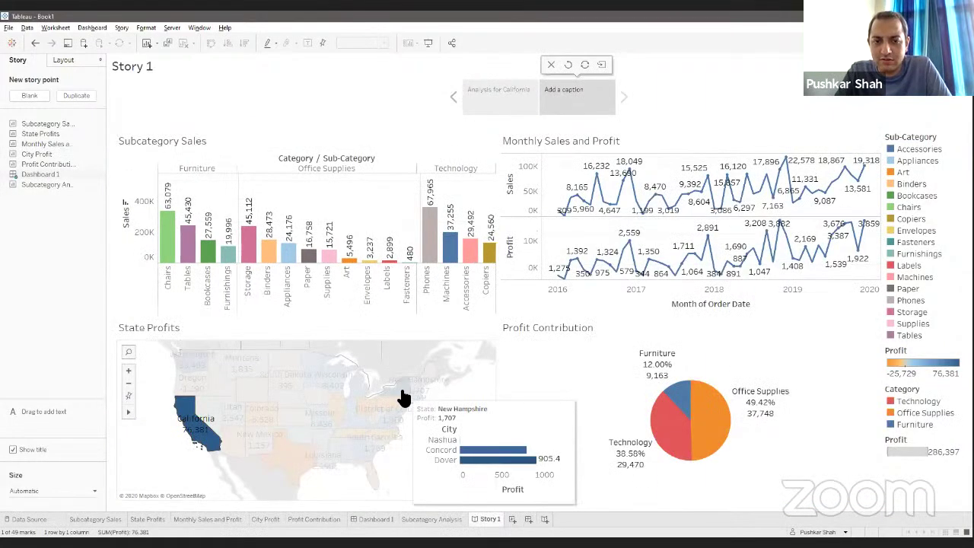
{"action": "left_click", "coordinate": [403, 395]}
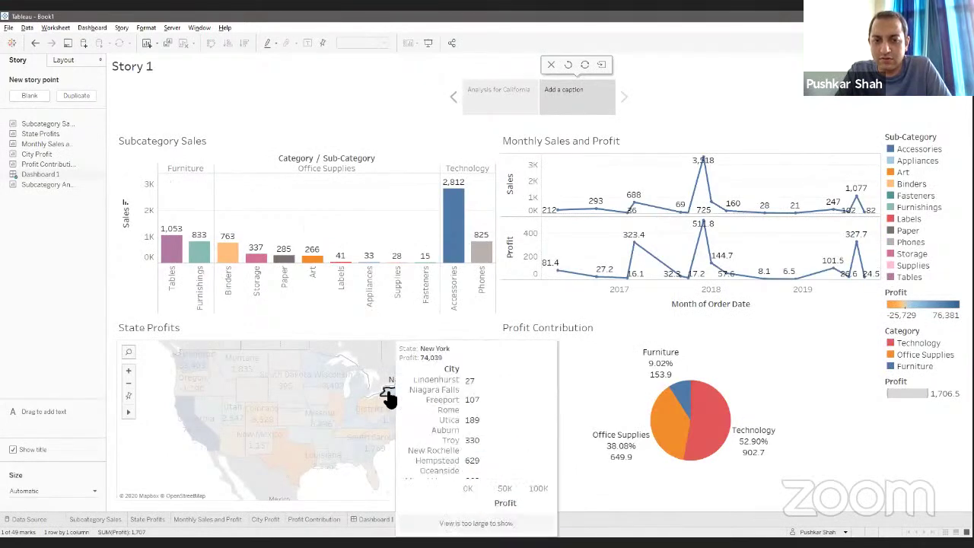
{"action": "left_click", "coordinate": [388, 397]}
Step: Caption the new point 'Analysis for New York' and return to the California point
{"action": "left_click", "coordinate": [593, 100]}
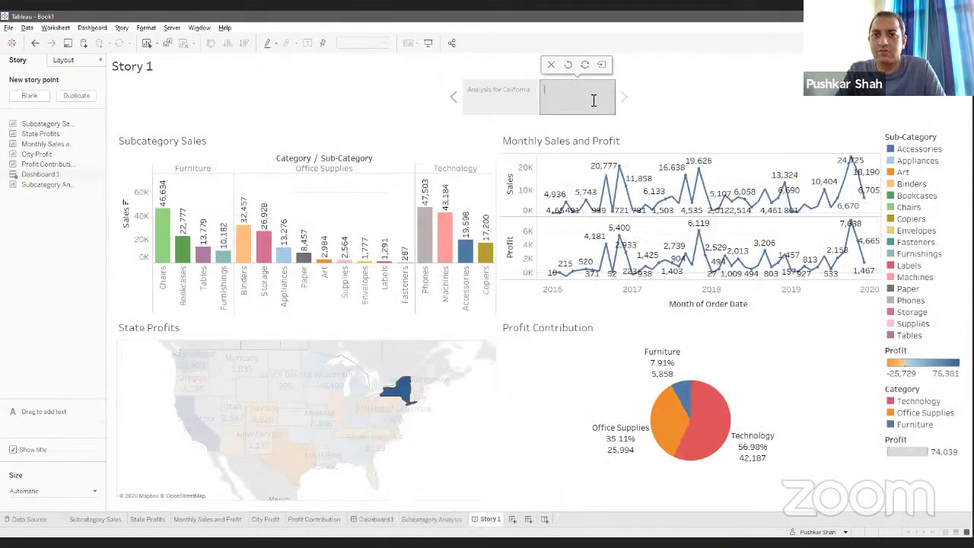
{"action": "type", "text": "Analysis f"}
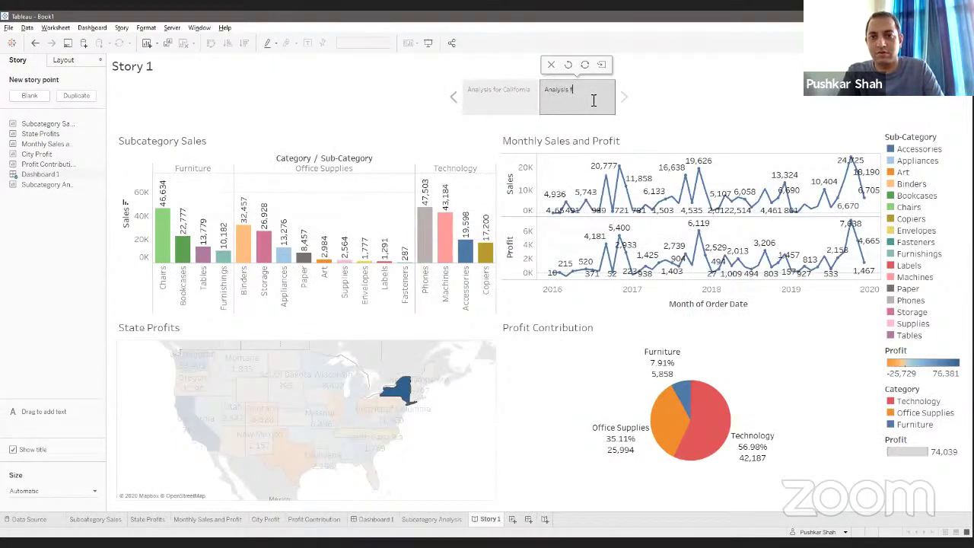
{"action": "type", "text": "or New York"}
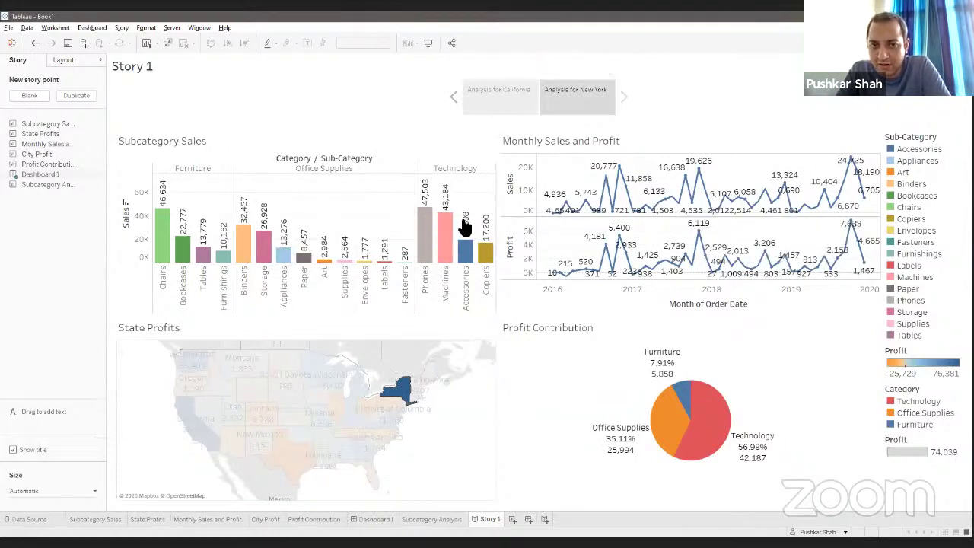
{"action": "mouse_move", "coordinate": [402, 392]}
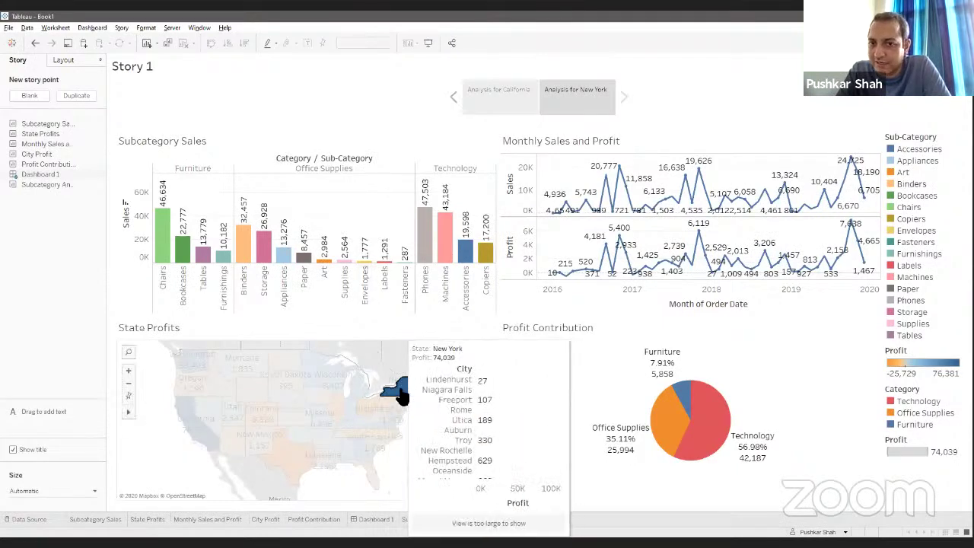
{"action": "left_click", "coordinate": [491, 100]}
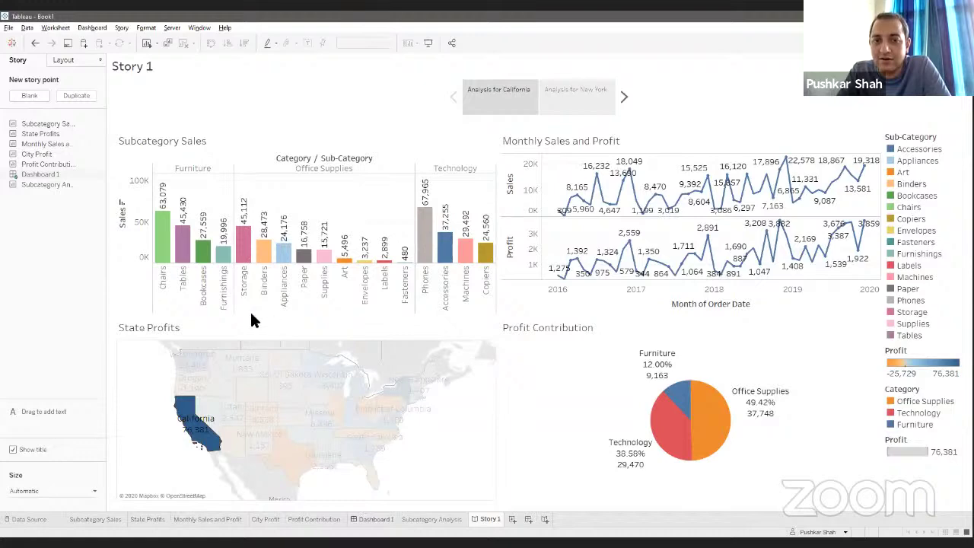
{"action": "left_click", "coordinate": [375, 519]}
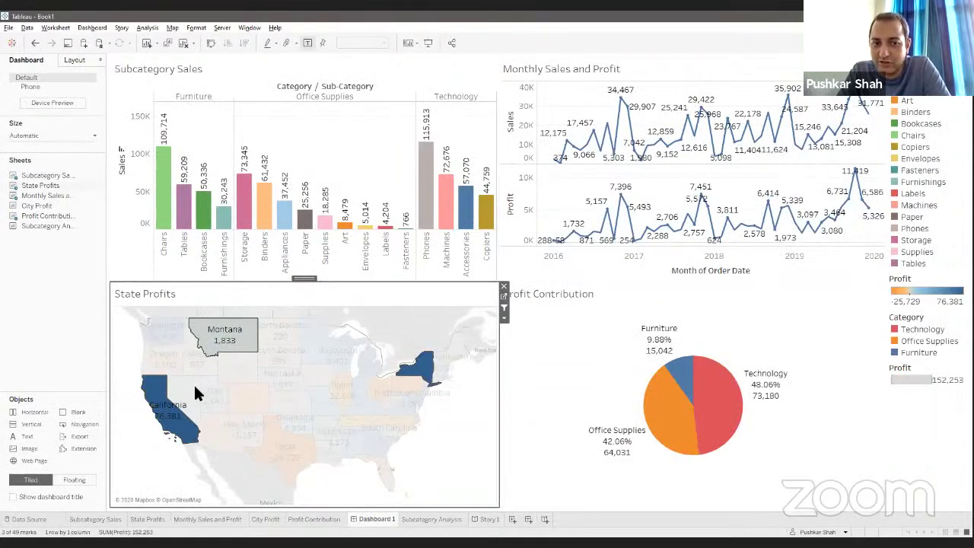
{"action": "mouse_move", "coordinate": [181, 423]}
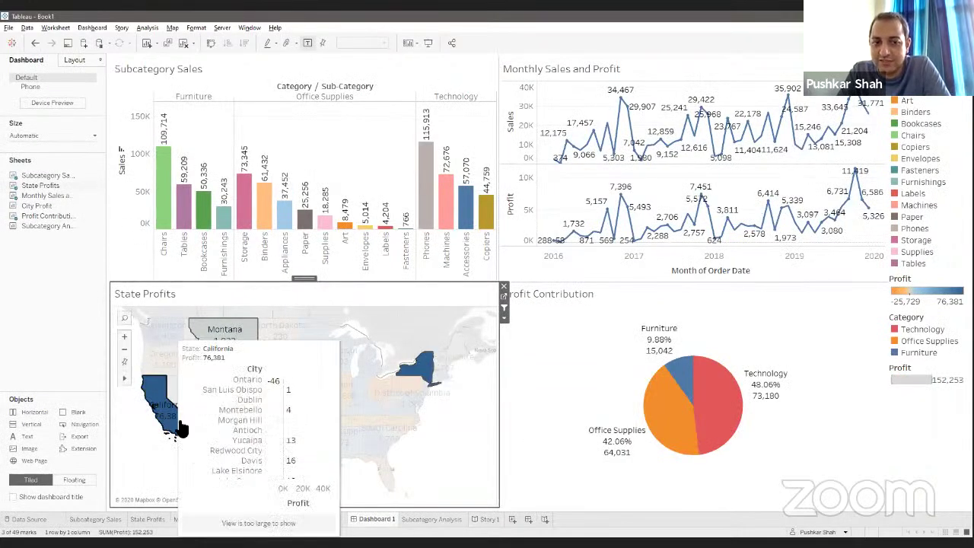
{"action": "mouse_move", "coordinate": [418, 373]}
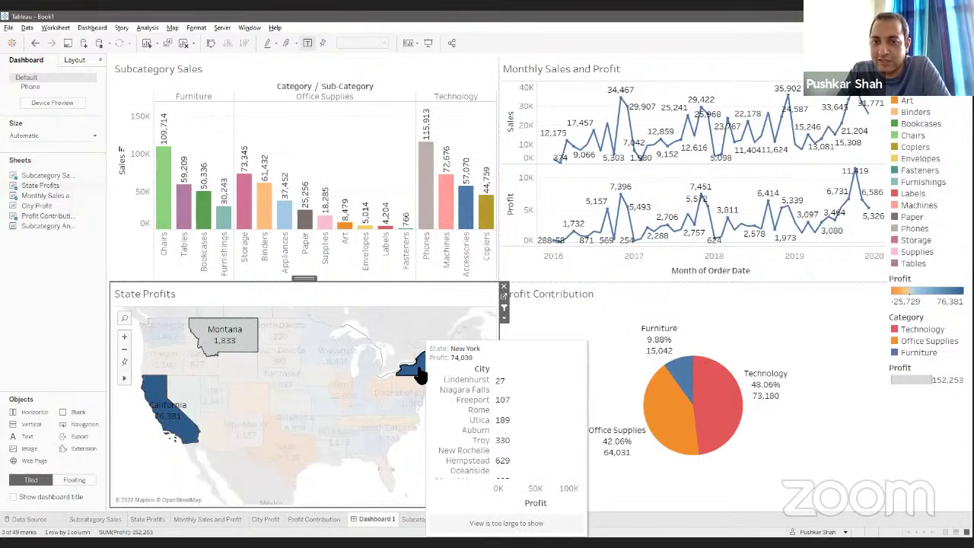
{"action": "left_click", "coordinate": [487, 519]}
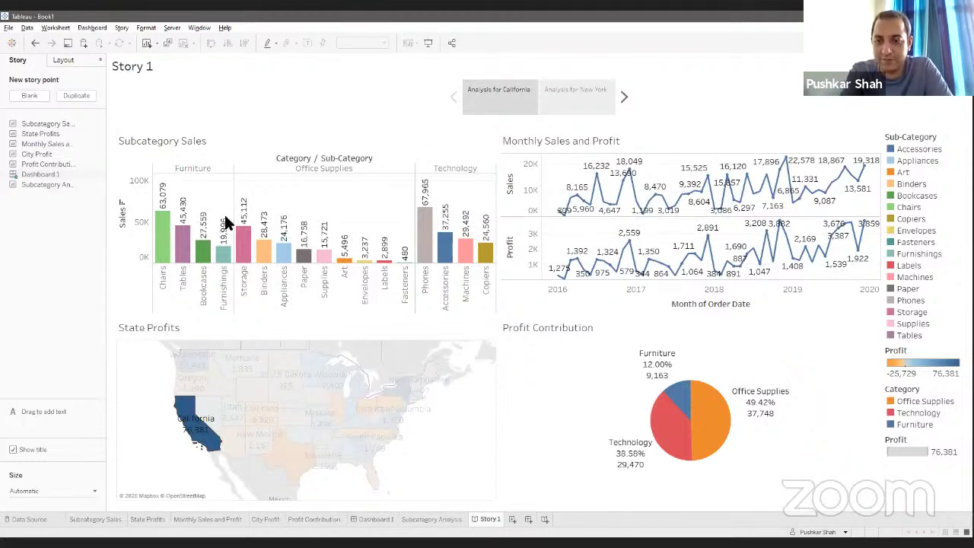
Step: Annotate the Technology pie slice with 'Christmas Sales' and place the note left of the pie
{"action": "right_click", "coordinate": [668, 429]}
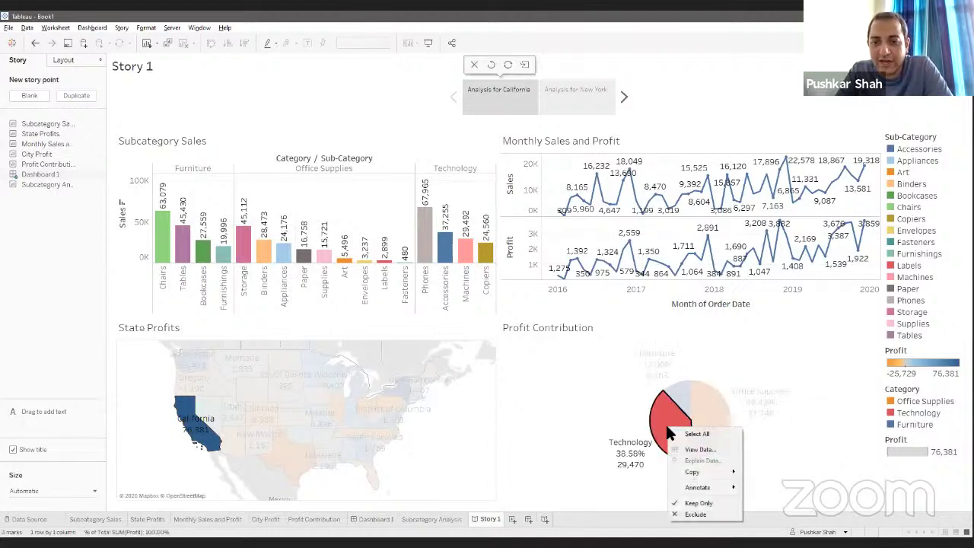
{"action": "mouse_move", "coordinate": [705, 487]}
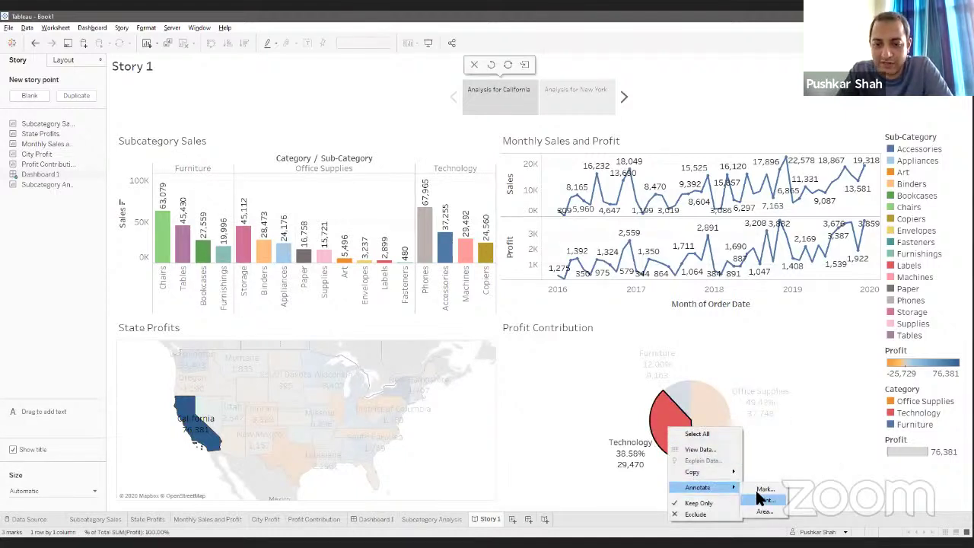
{"action": "left_click", "coordinate": [761, 493]}
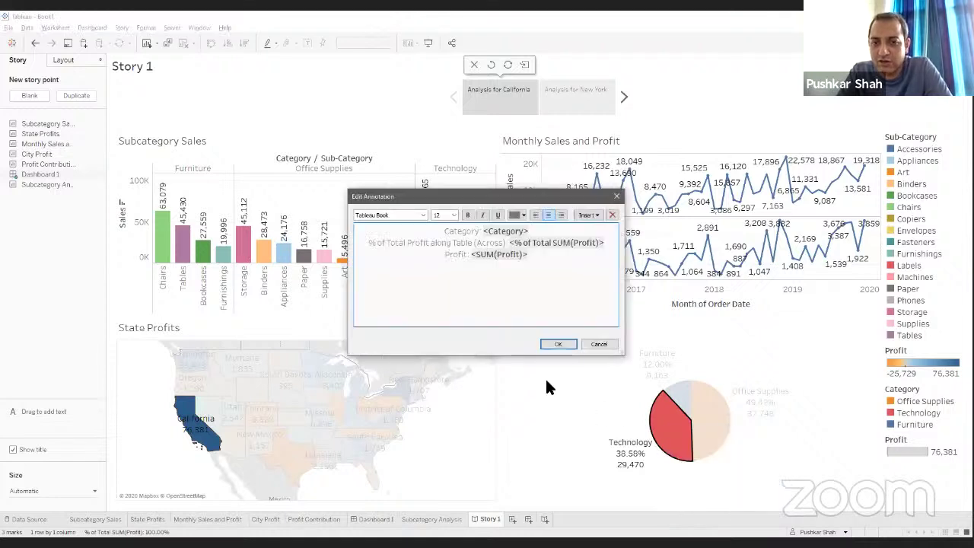
{"action": "mouse_move", "coordinate": [572, 256]}
{"action": "left_mouse_down"}
{"action": "mouse_move", "coordinate": [410, 241]}
{"action": "mouse_move", "coordinate": [318, 212]}
{"action": "left_mouse_up"}
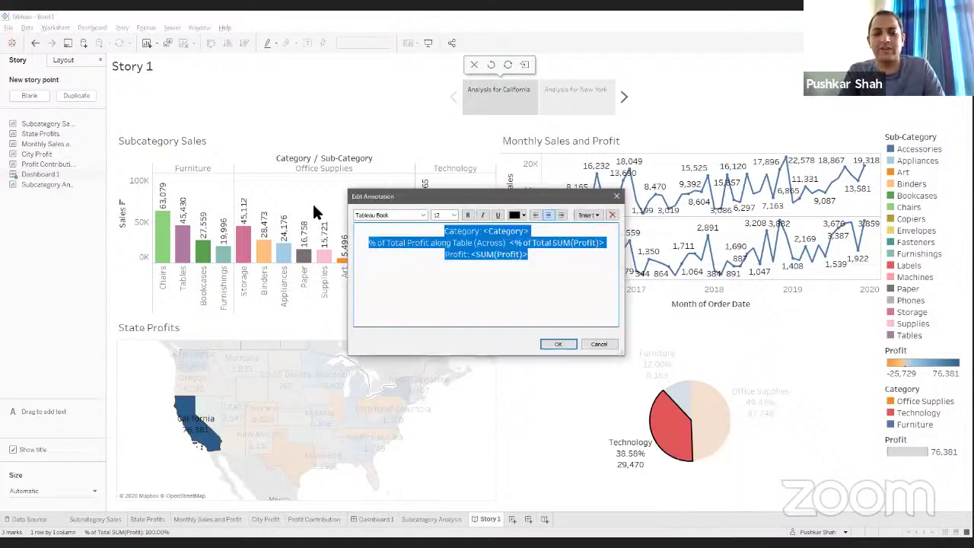
{"action": "type", "text": "Christm"}
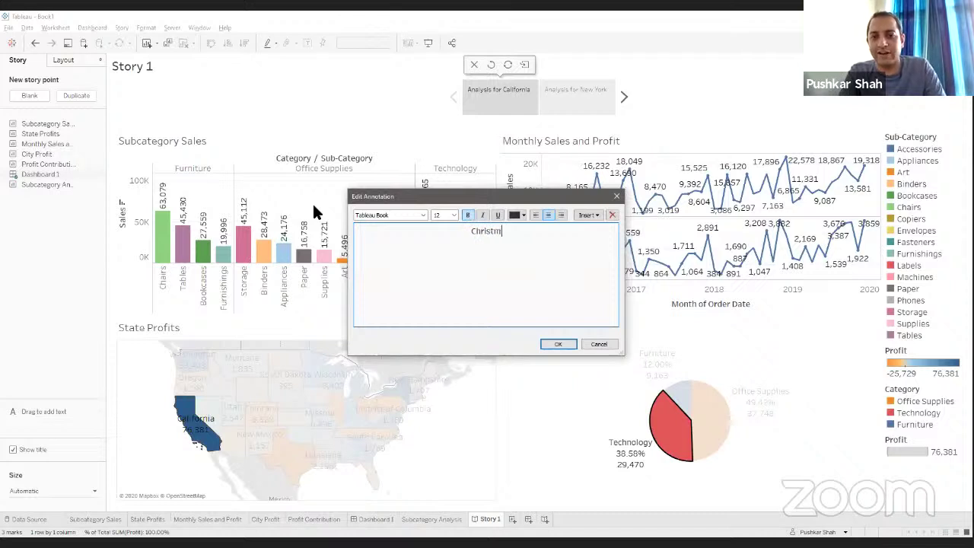
{"action": "type", "text": "as S"}
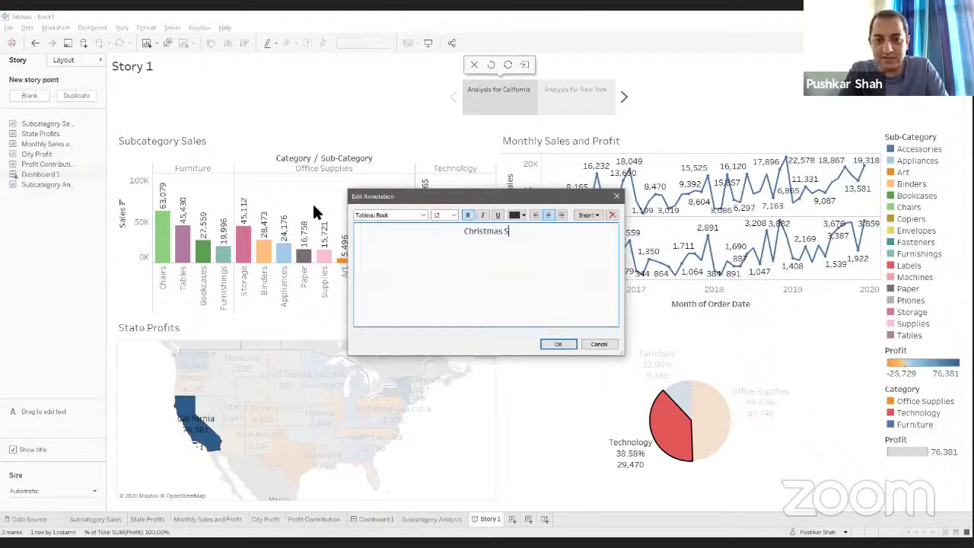
{"action": "type", "text": "ales"}
{"action": "key", "text": "BackSpace"}
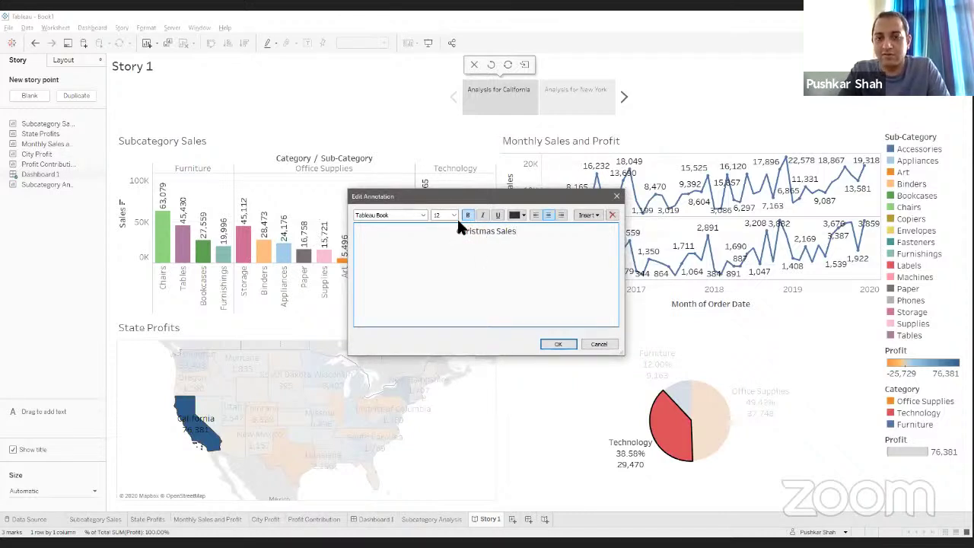
{"action": "left_click", "coordinate": [561, 343]}
{"action": "mouse_move", "coordinate": [692, 432]}
{"action": "left_mouse_down"}
{"action": "mouse_move", "coordinate": [684, 419]}
{"action": "mouse_move", "coordinate": [545, 399]}
{"action": "left_mouse_up"}
{"action": "left_click", "coordinate": [590, 451]}
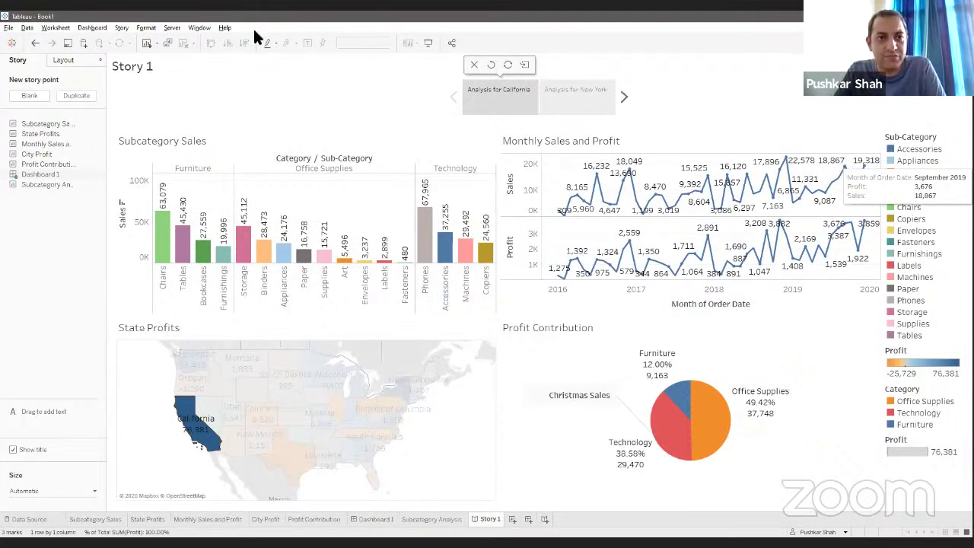
{"action": "left_click", "coordinate": [172, 27]}
{"action": "mouse_move", "coordinate": [200, 129]}
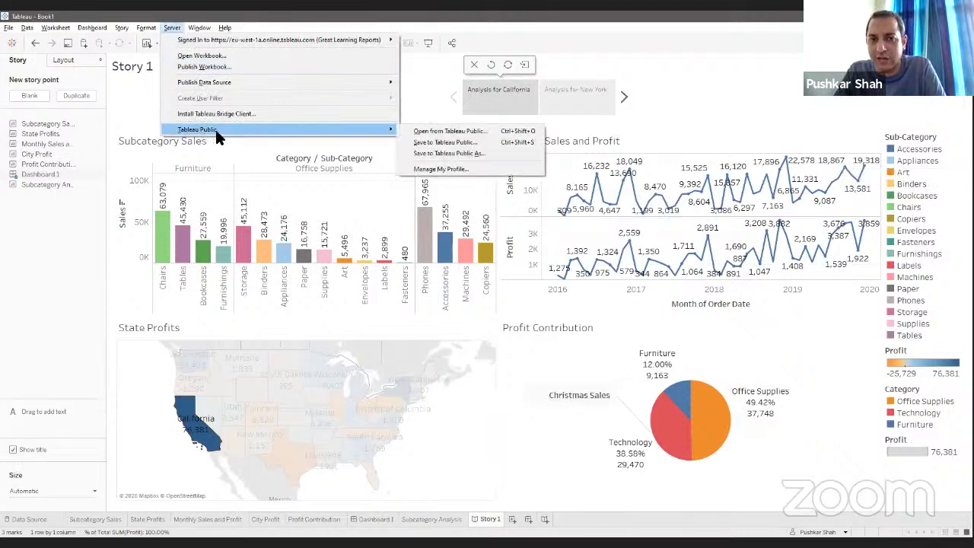
{"action": "left_click", "coordinate": [461, 154]}
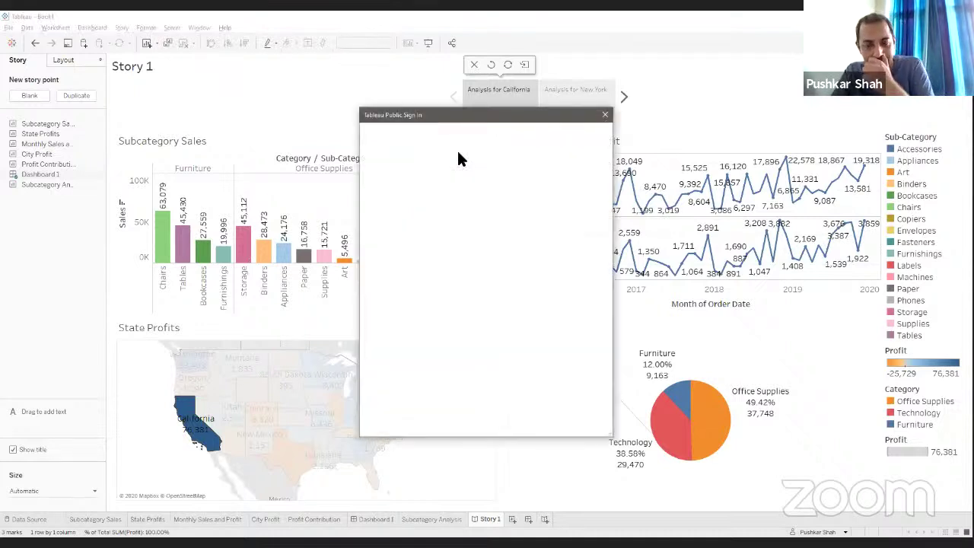
{"action": "left_click", "coordinate": [461, 234]}
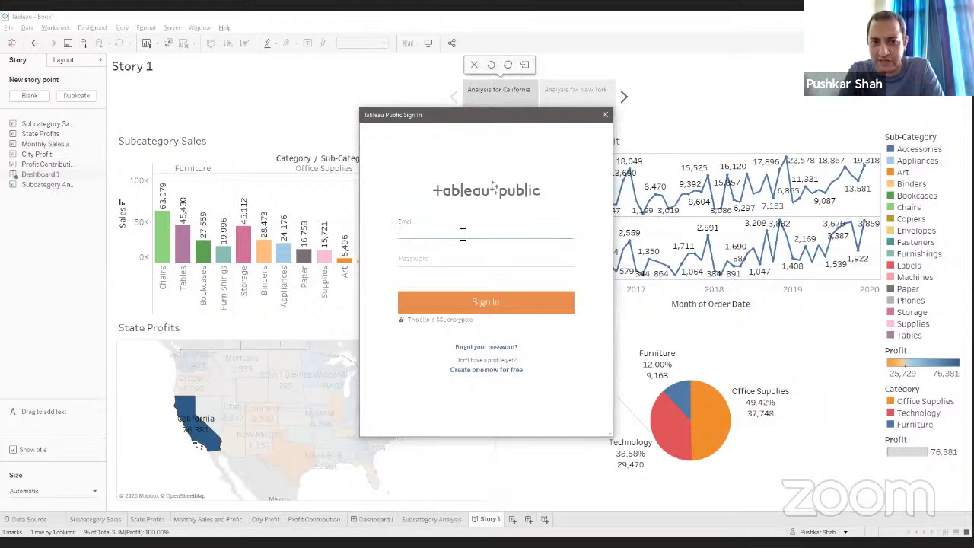
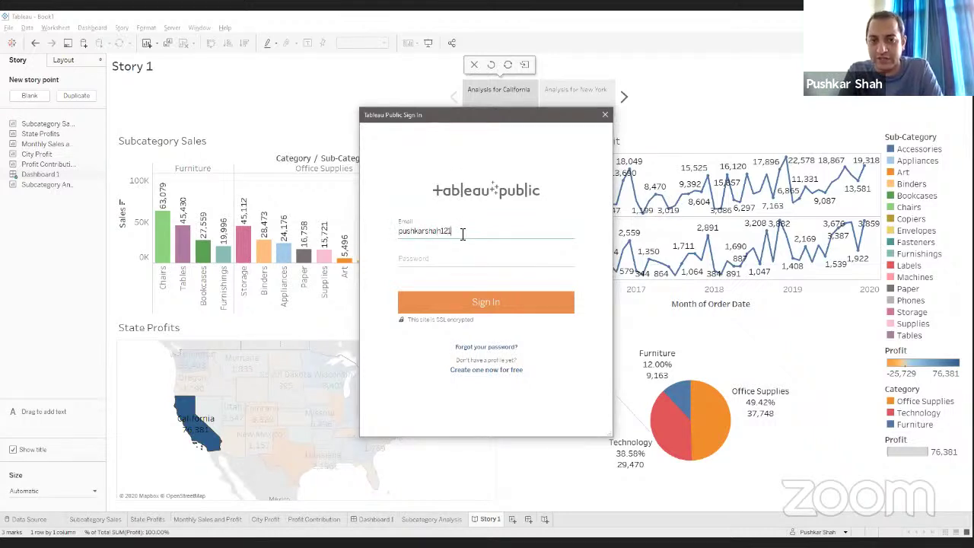
{"action": "key", "text": "Tab"}
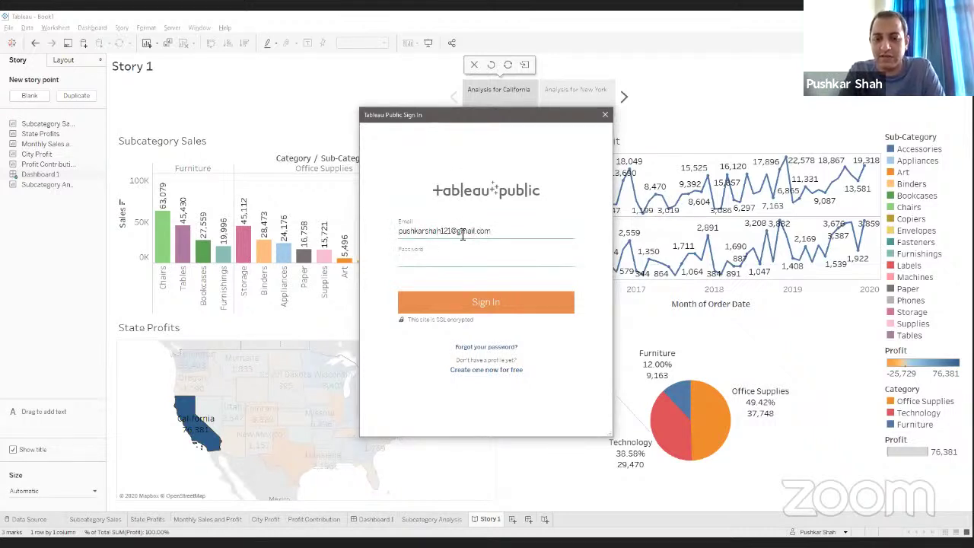
{"action": "type", "text": "********"}
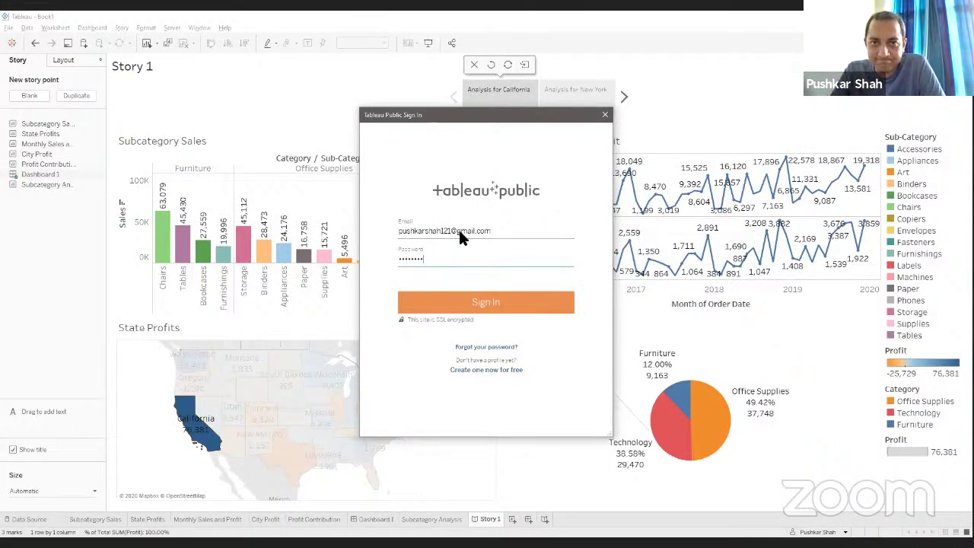
{"action": "key", "text": "Return"}
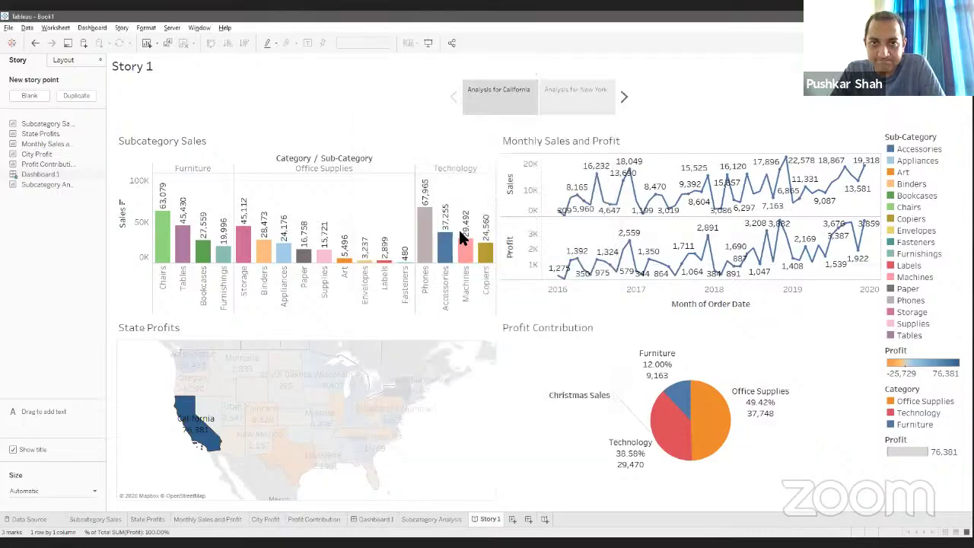